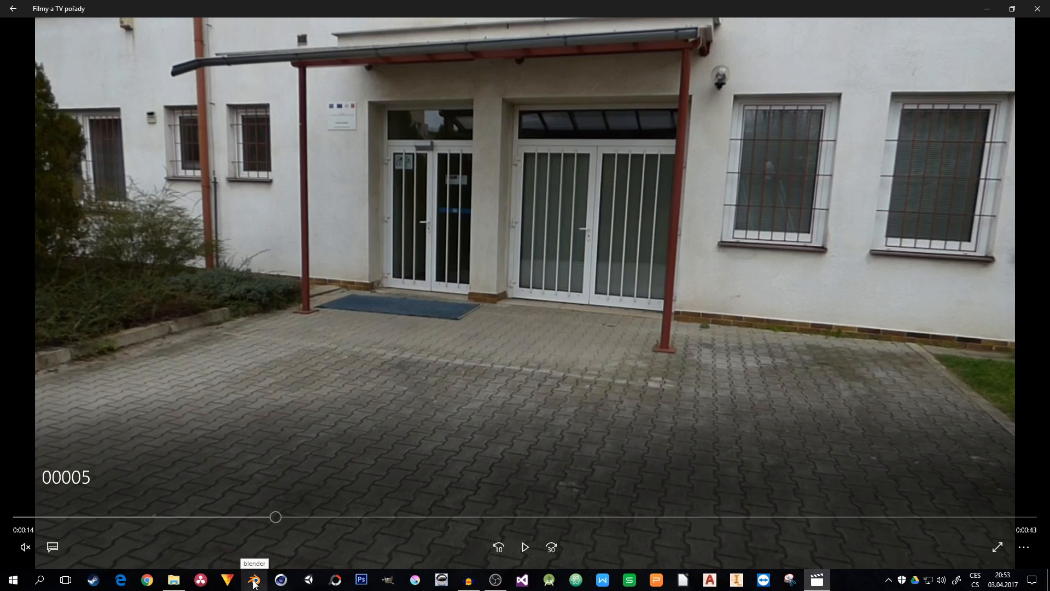
# Launch Blender and inspect the track PNG sequence in the Videos\Background folder in File Explorer before returning to Blender.
pyautogui.click(253, 583)
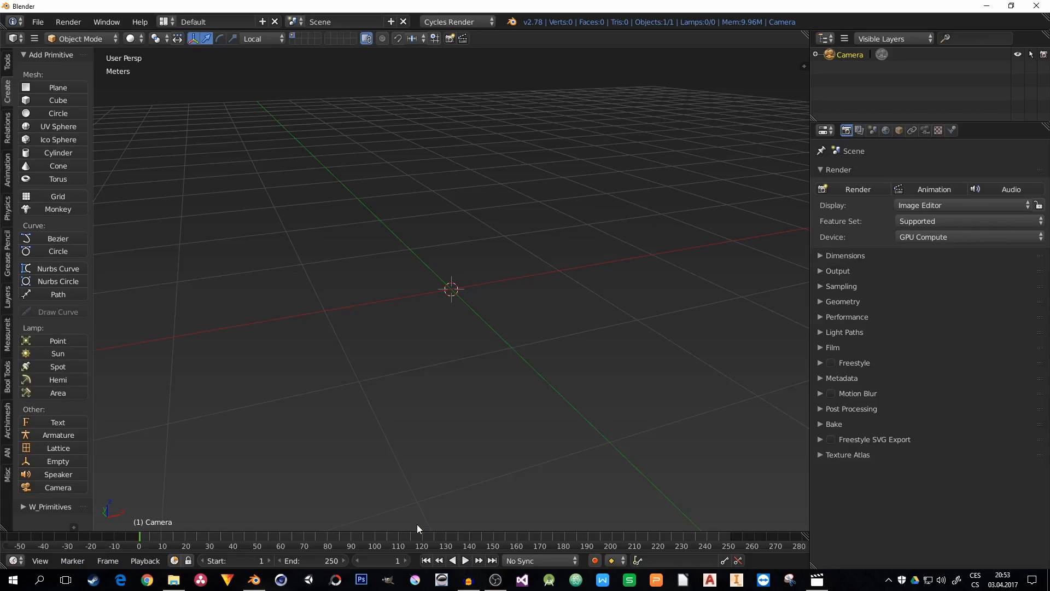
pyautogui.click(174, 580)
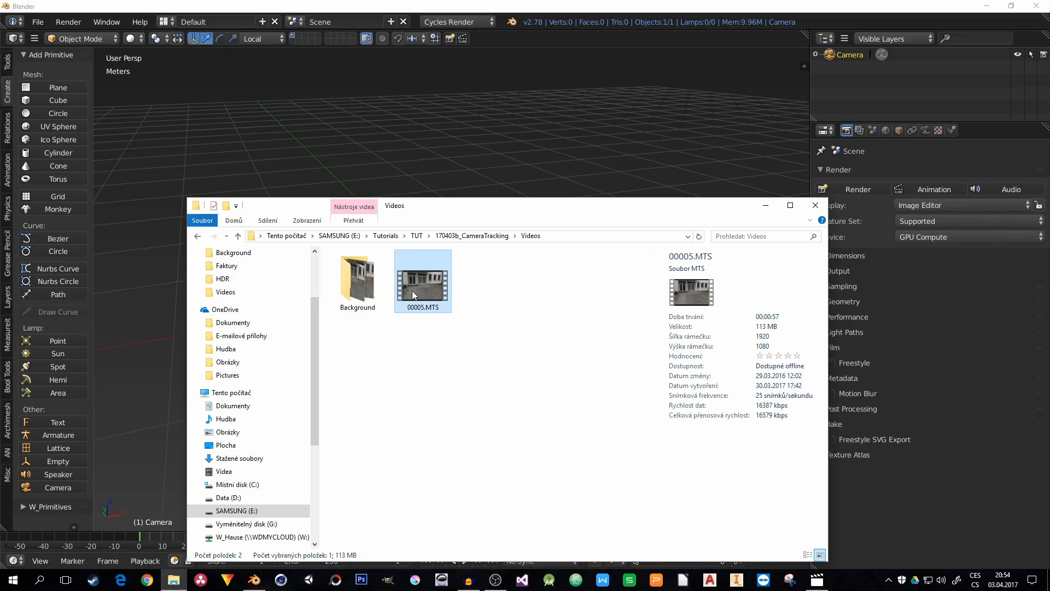
pyautogui.doubleClick(362, 281)
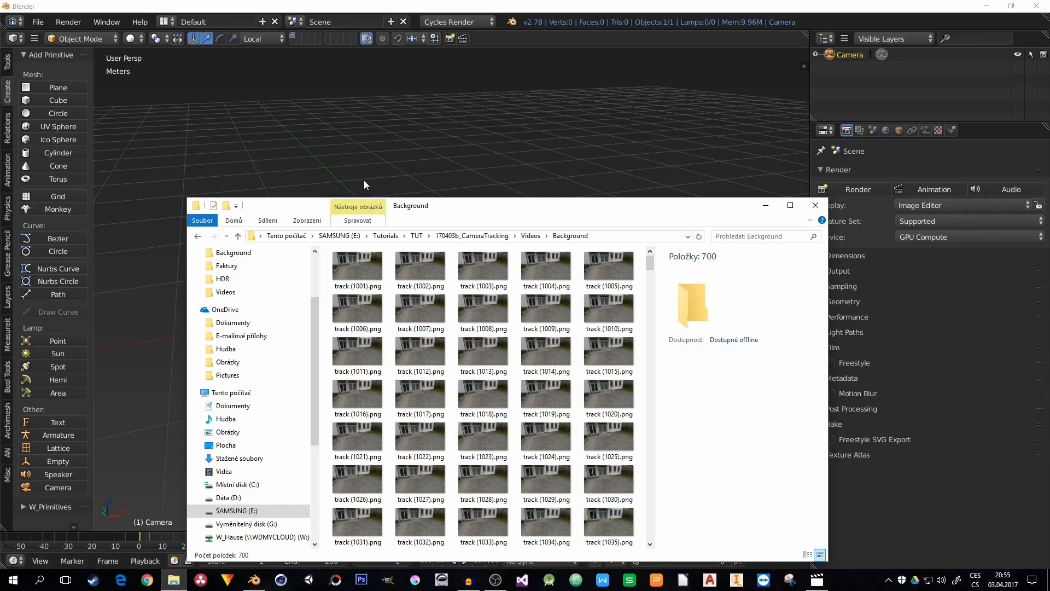
pyautogui.click(290, 134)
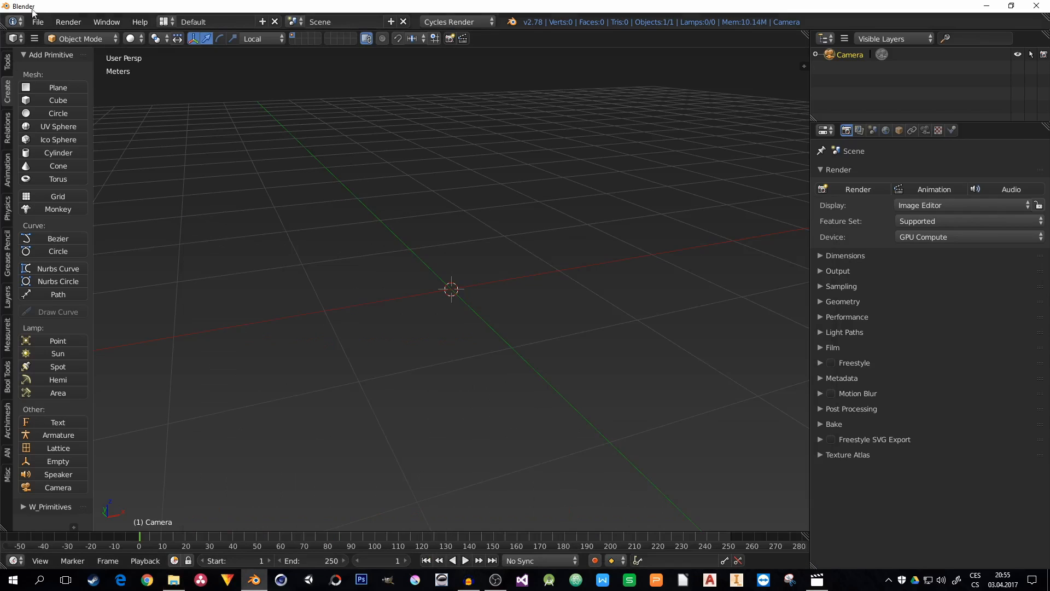
# Switch to the Video Editing screen layout, keeping the lower area as the Video Sequence Editor.
pyautogui.click(163, 22)
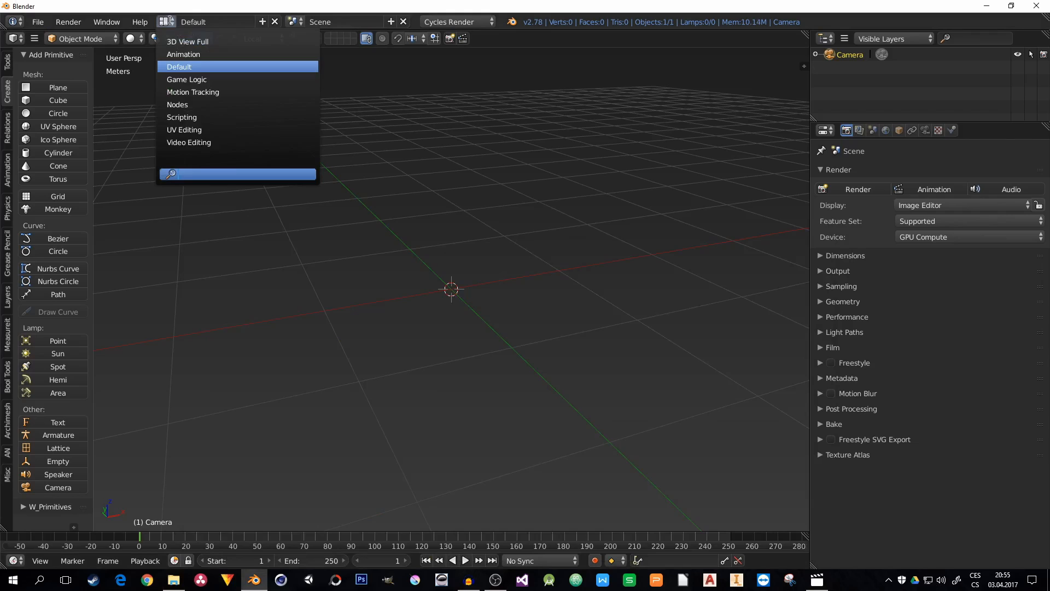
pyautogui.click(196, 143)
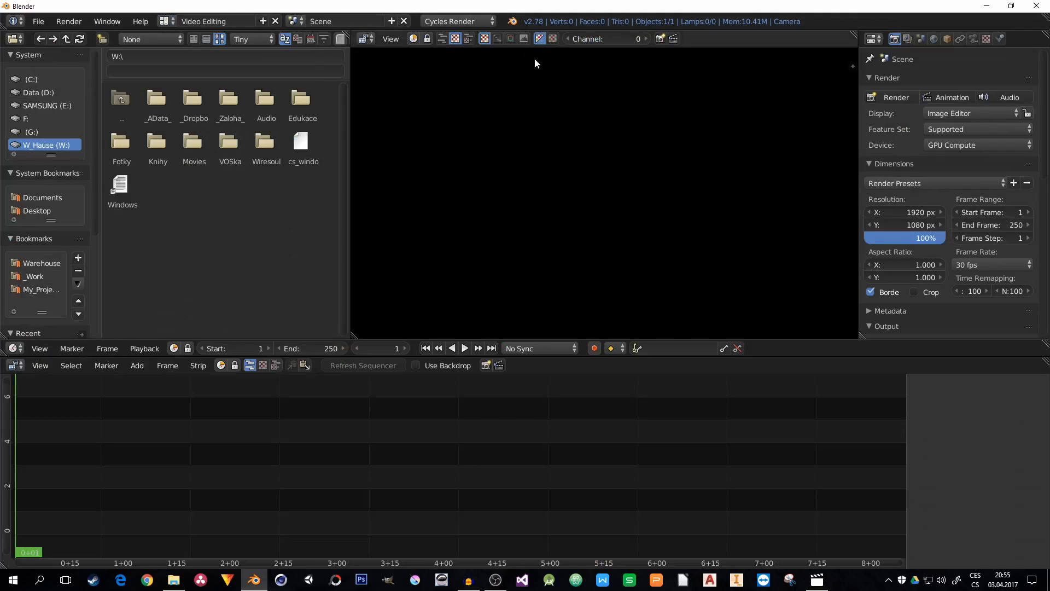
pyautogui.click(15, 365)
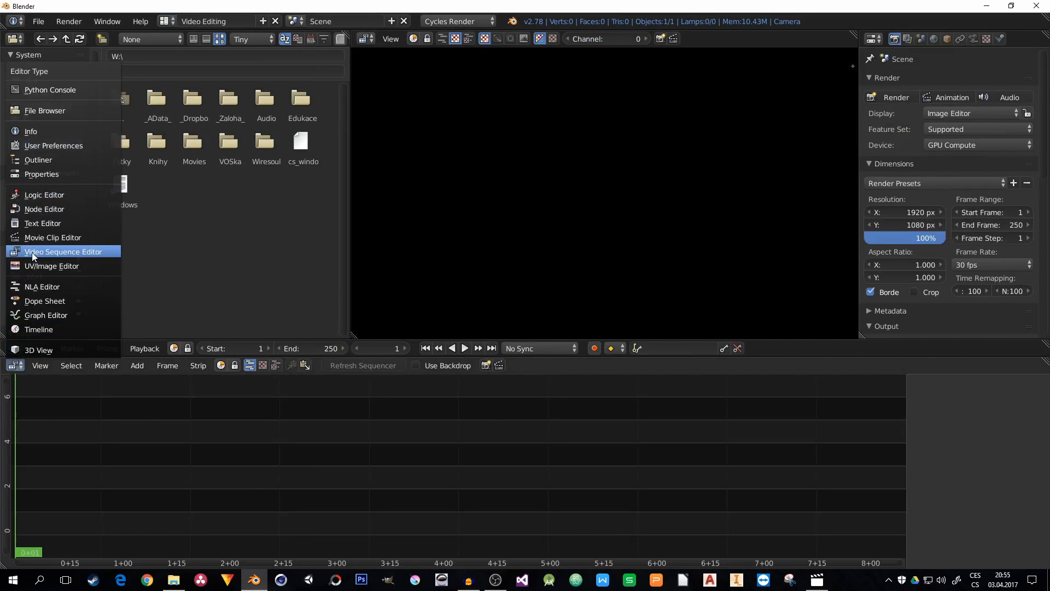
pyautogui.click(89, 252)
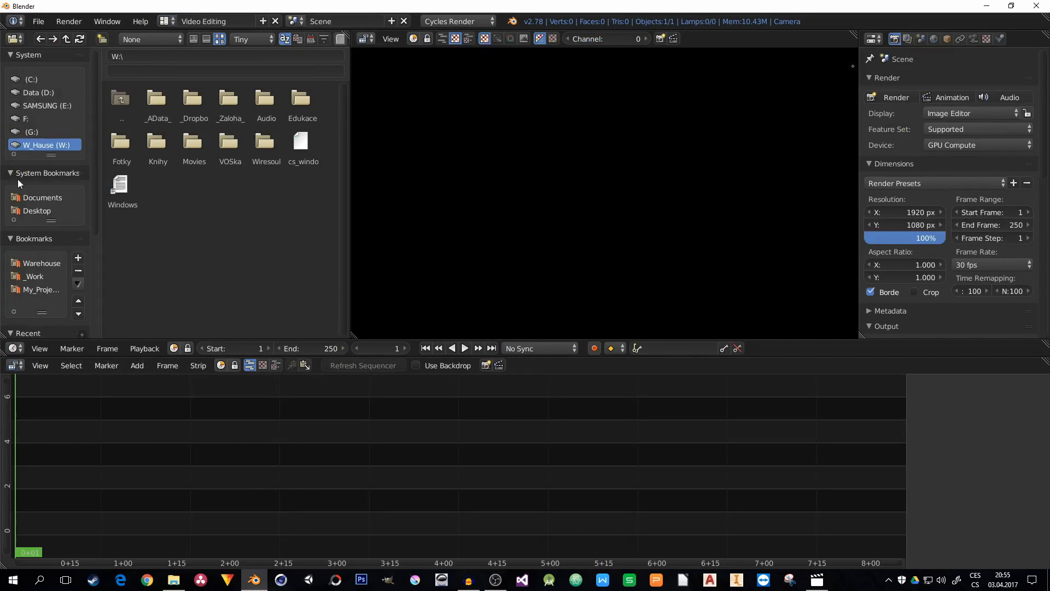
# Browse to E:\Tutorials\TUT\170403b_CameraTracking\Videos and add 00005.MTS to the sequencer at frame 1.
pyautogui.click(58, 107)
pyautogui.click(196, 154)
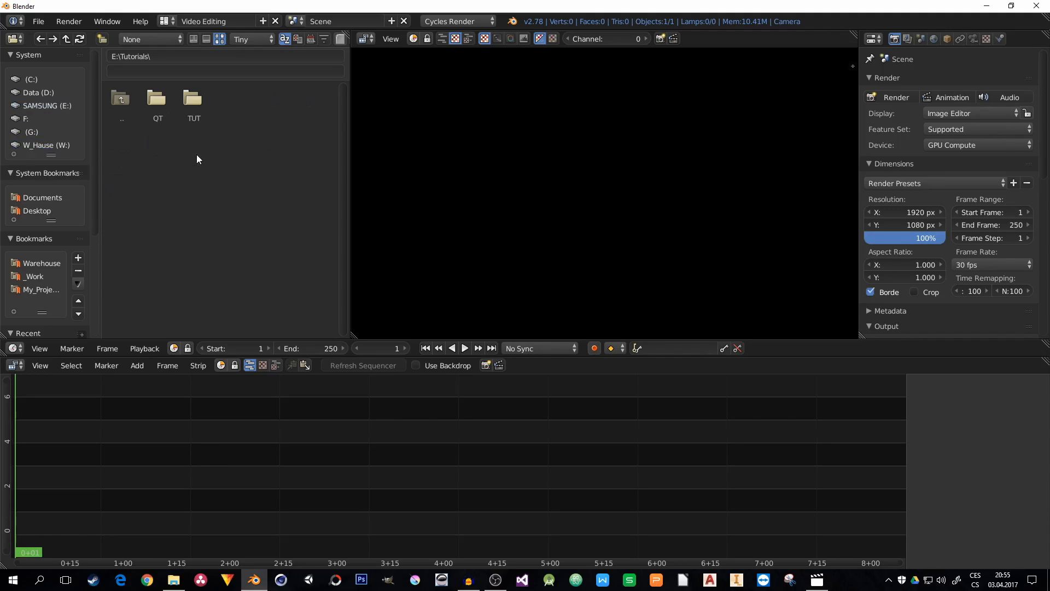
pyautogui.click(191, 103)
pyautogui.click(164, 114)
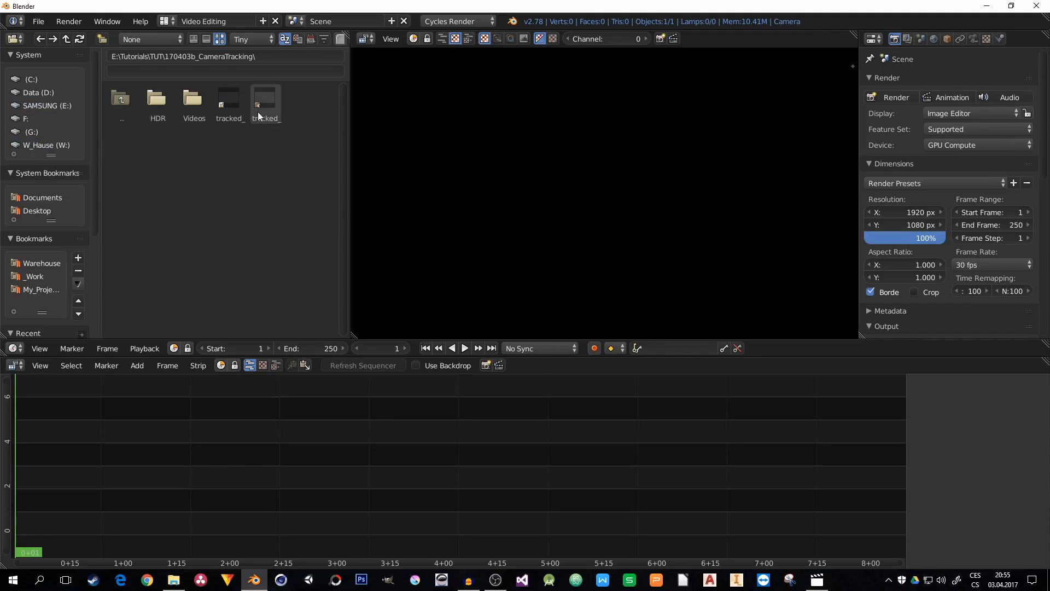
pyautogui.click(194, 103)
pyautogui.moveTo(195, 94); pyautogui.dragTo(170, 483)
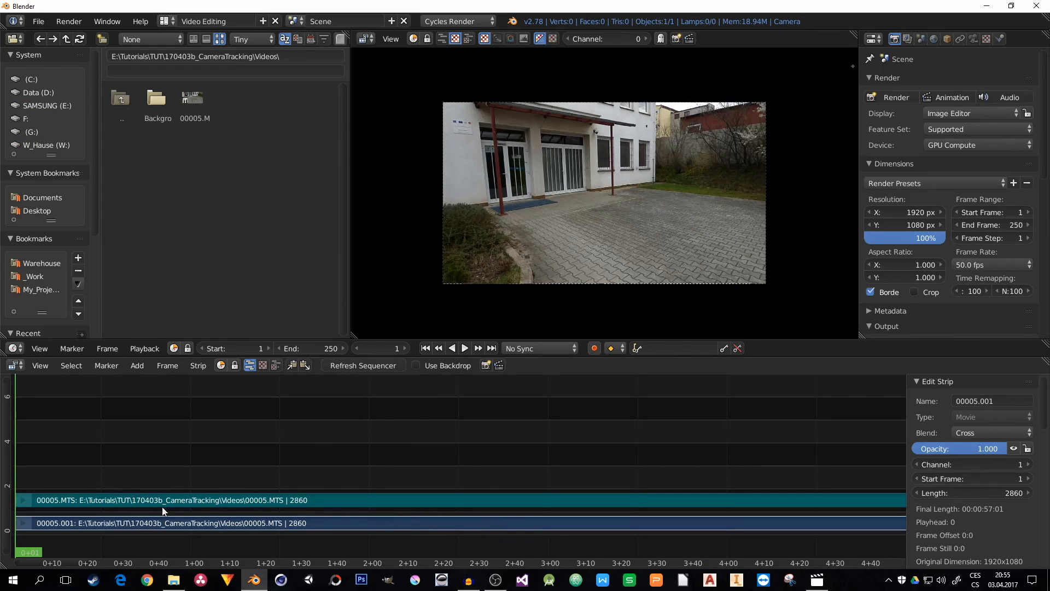
# Delete the sound strip 00005.MTS from channel 2, keeping only the movie strip.
pyautogui.rightClick(346, 501)
pyautogui.rightClick(345, 522)
pyautogui.rightClick(346, 500)
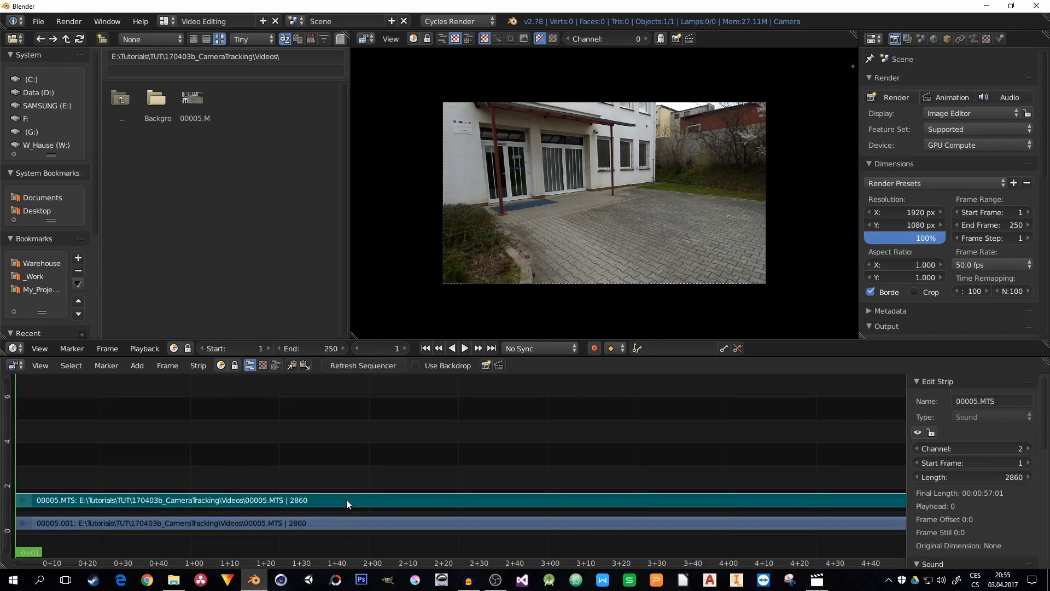
pyautogui.press('x')
pyautogui.click(346, 500)
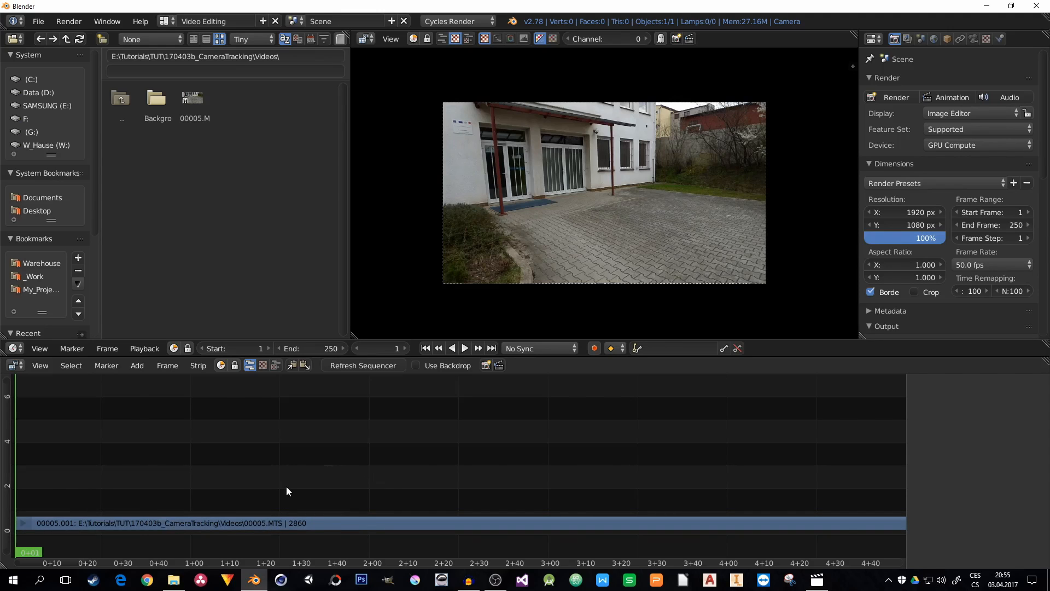
# Scrub the opening of the movie strip to frame 31 and set the render frame step to 2.
pyautogui.scroll(-8, 287, 487)
pyautogui.moveTo(363, 491); pyautogui.dragTo(263, 465, button='middle')
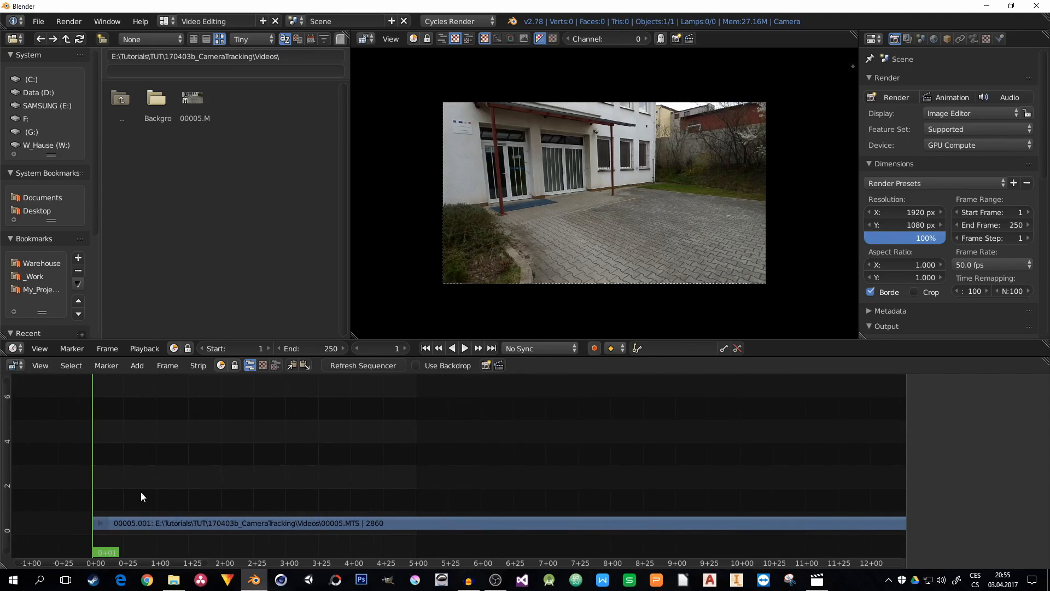
pyautogui.click(249, 490)
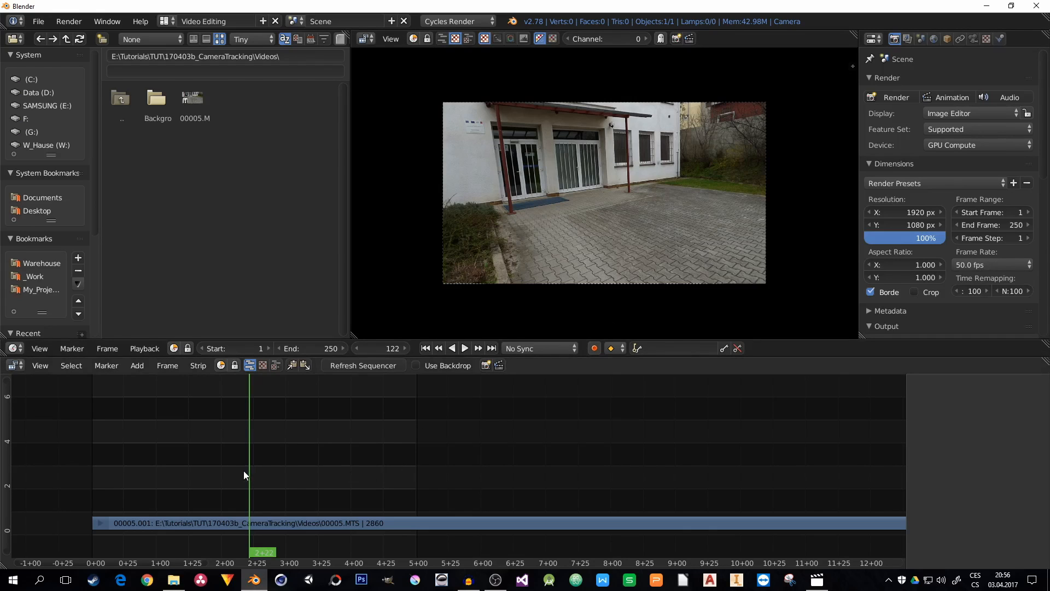
pyautogui.moveTo(170, 471); pyautogui.dragTo(131, 471)
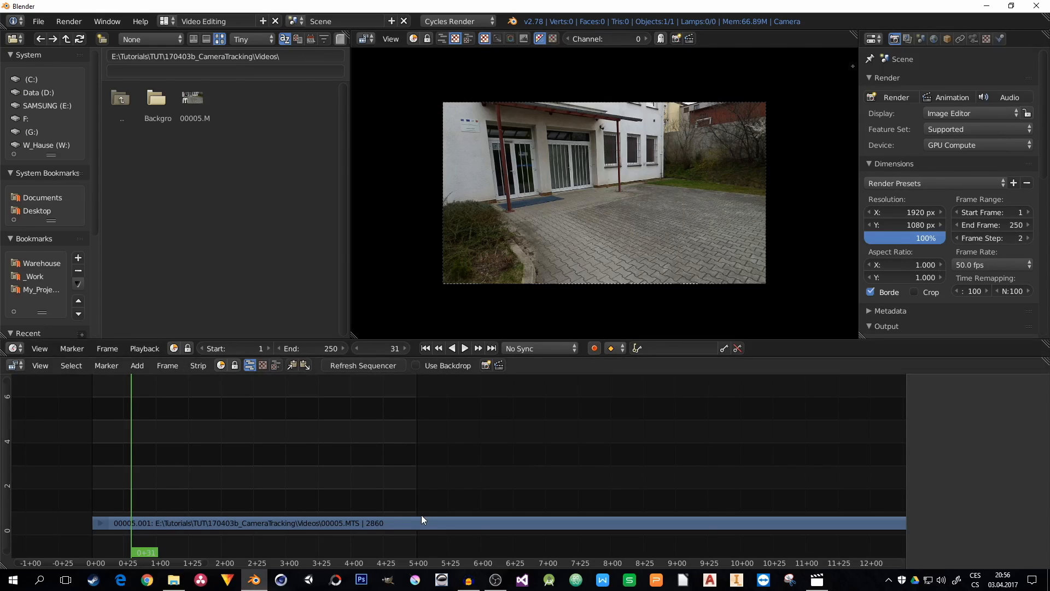
# Inspect the numbered track PNG files in the Background folder in File Explorer and return to Blender.
pyautogui.moveTo(177, 584)
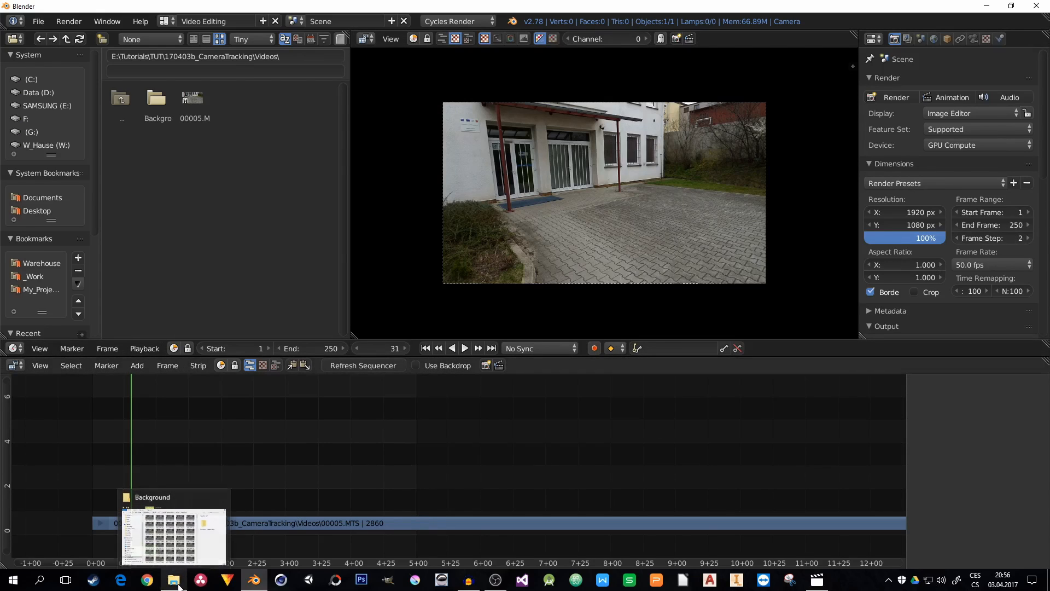
pyautogui.click(177, 584)
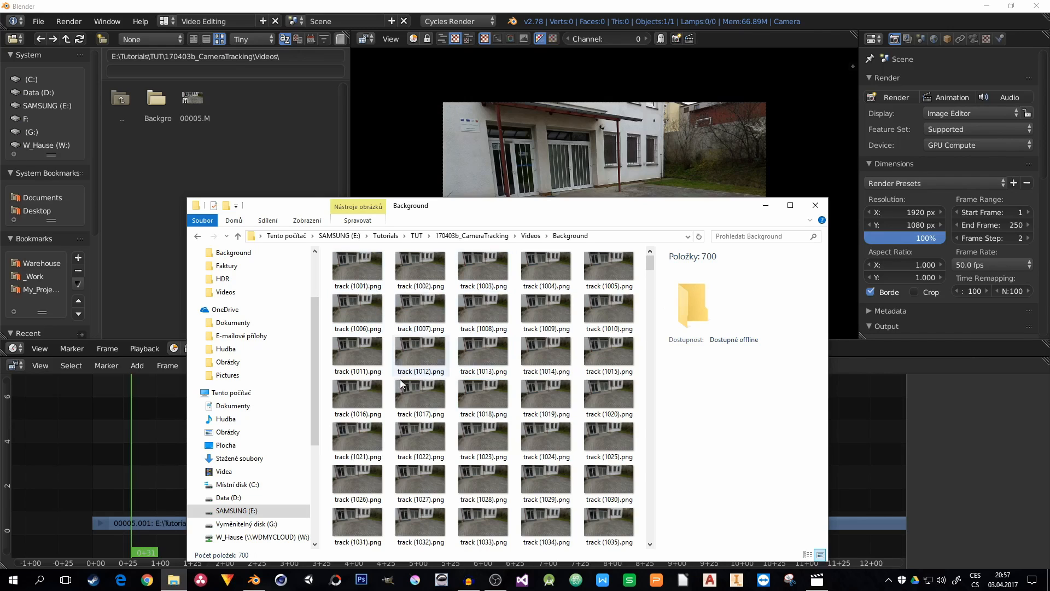
pyautogui.moveTo(459, 213); pyautogui.dragTo(508, 168)
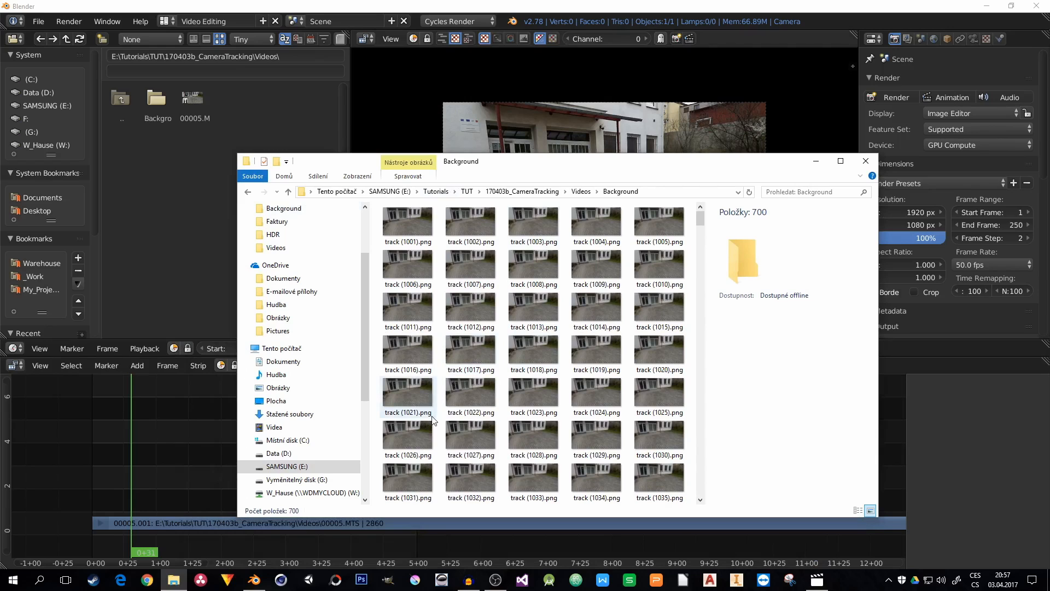
pyautogui.moveTo(366, 336); pyautogui.dragTo(363, 362)
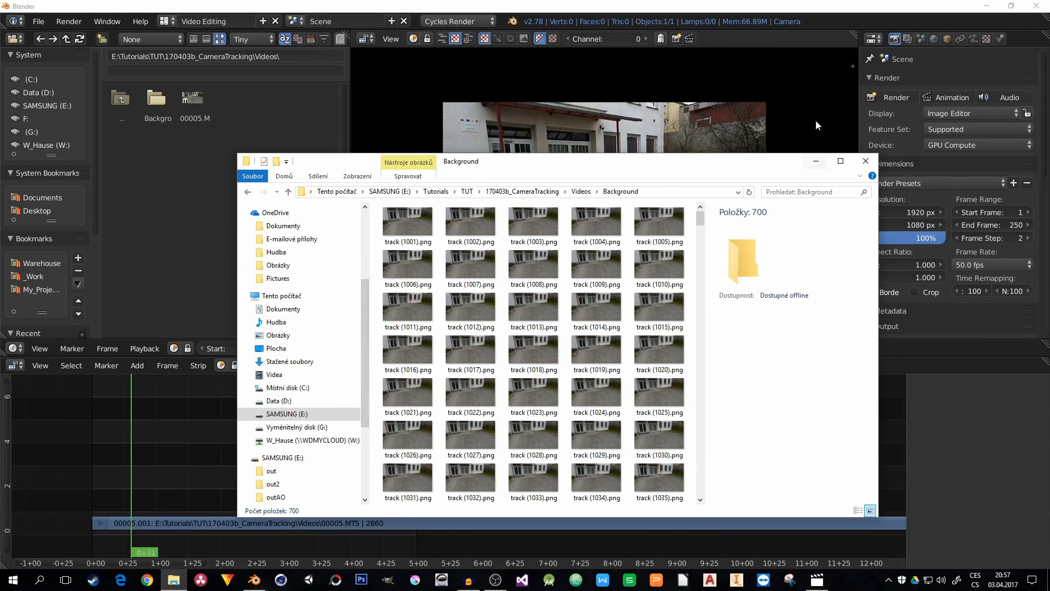
pyautogui.click(816, 161)
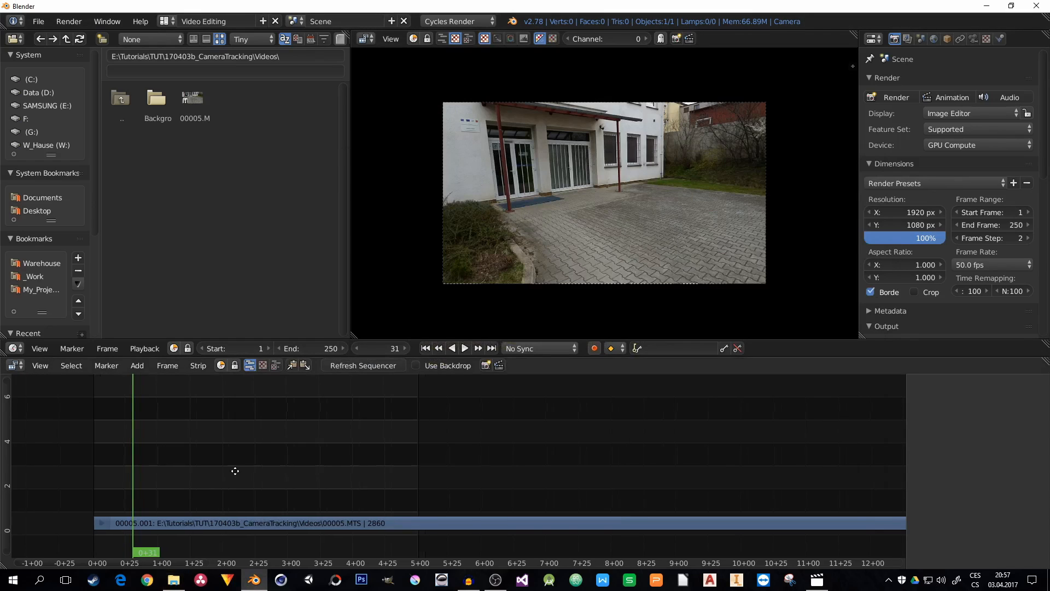
# Scrub through the whole movie strip and cut it at frame 1348.
pyautogui.moveTo(234, 468); pyautogui.dragTo(366, 435, button='middle')
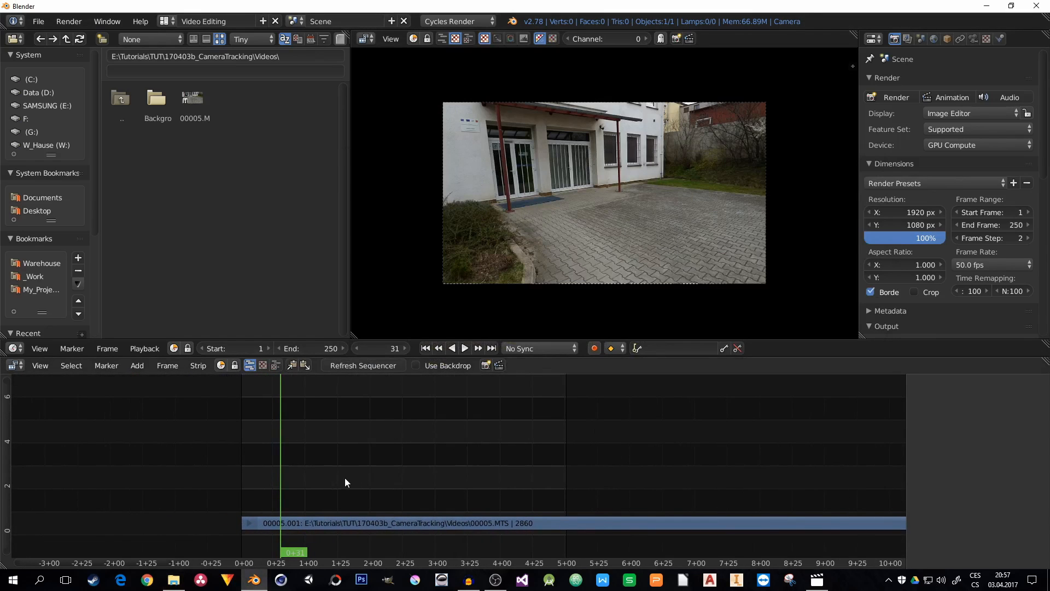
pyautogui.click(281, 464)
pyautogui.click(264, 464)
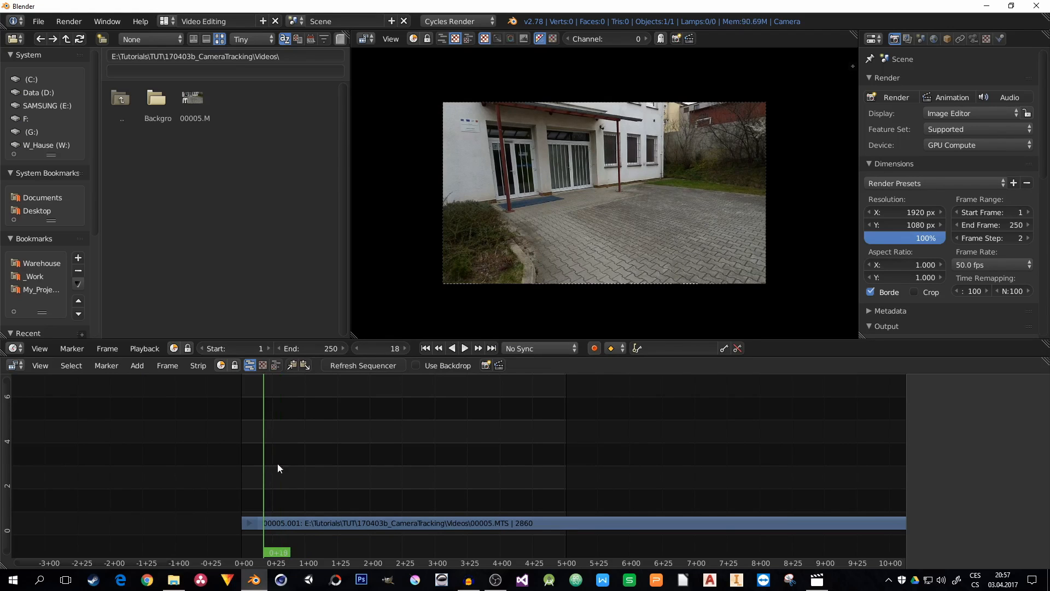
pyautogui.moveTo(621, 461); pyautogui.dragTo(389, 458, button='middle')
pyautogui.scroll(-10, 444, 451)
pyautogui.scroll(-3, 511, 464)
pyautogui.moveTo(522, 462); pyautogui.dragTo(301, 421, button='middle')
pyautogui.scroll(-5, 307, 422)
pyautogui.moveTo(425, 443); pyautogui.dragTo(441, 444, button='middle')
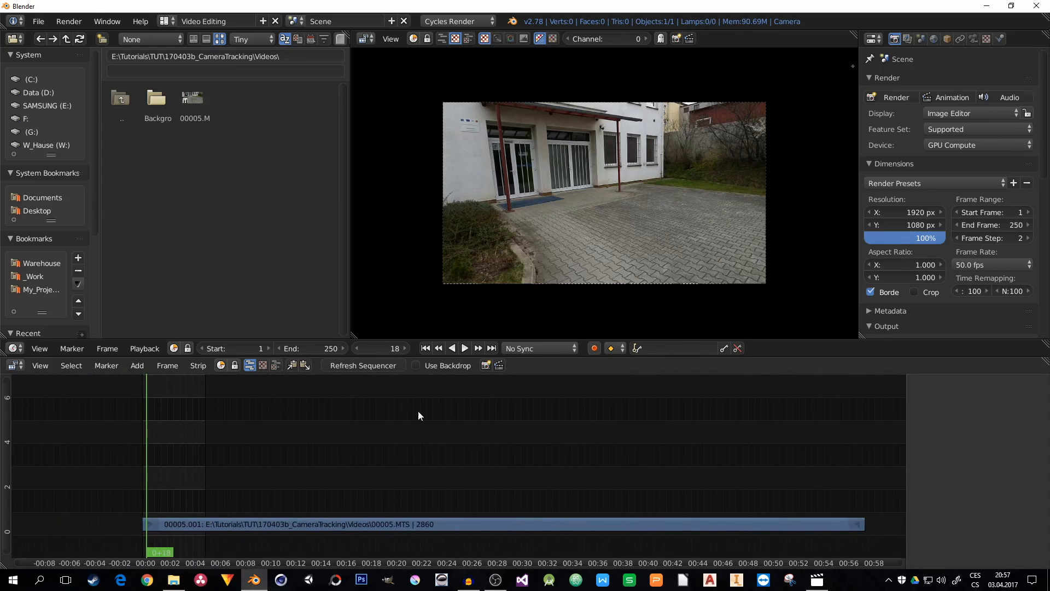
pyautogui.moveTo(418, 411); pyautogui.dragTo(482, 444)
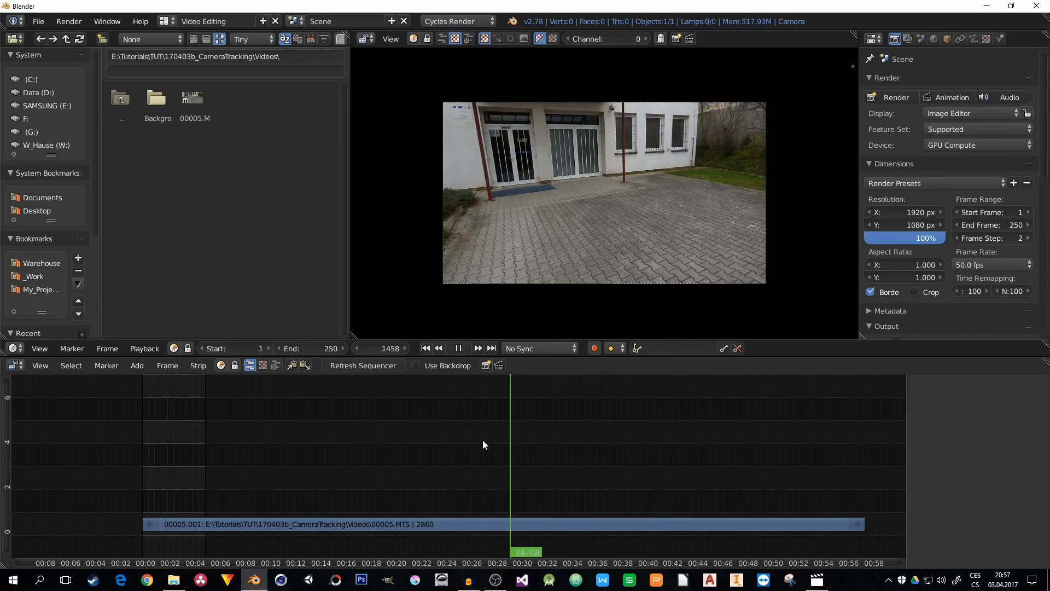
pyautogui.rightClick(499, 525)
pyautogui.press('k')
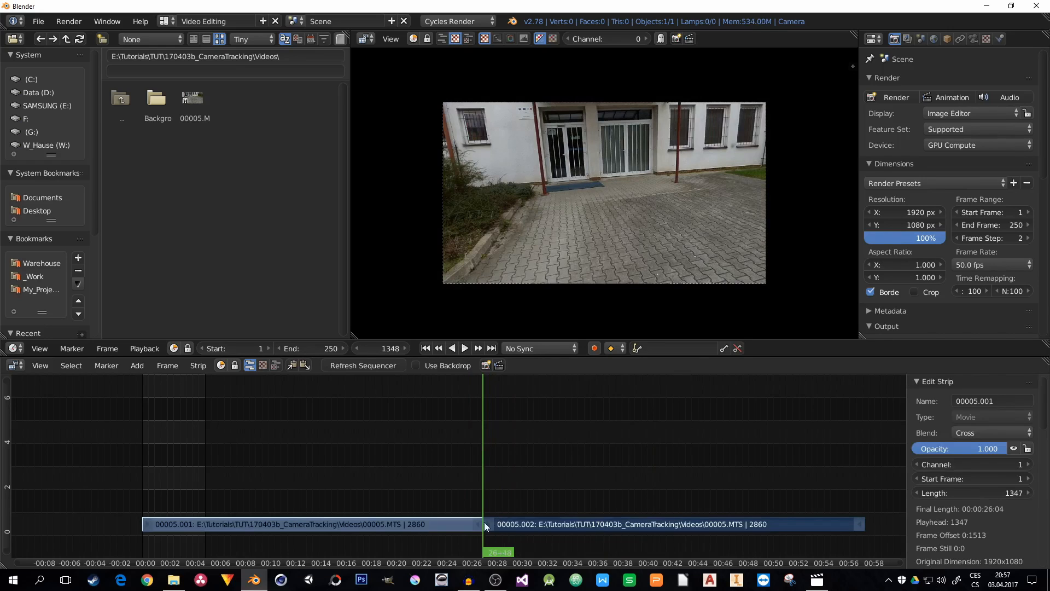
# Cut the second piece of the movie strip at frame 1989.
pyautogui.moveTo(598, 401); pyautogui.dragTo(645, 402)
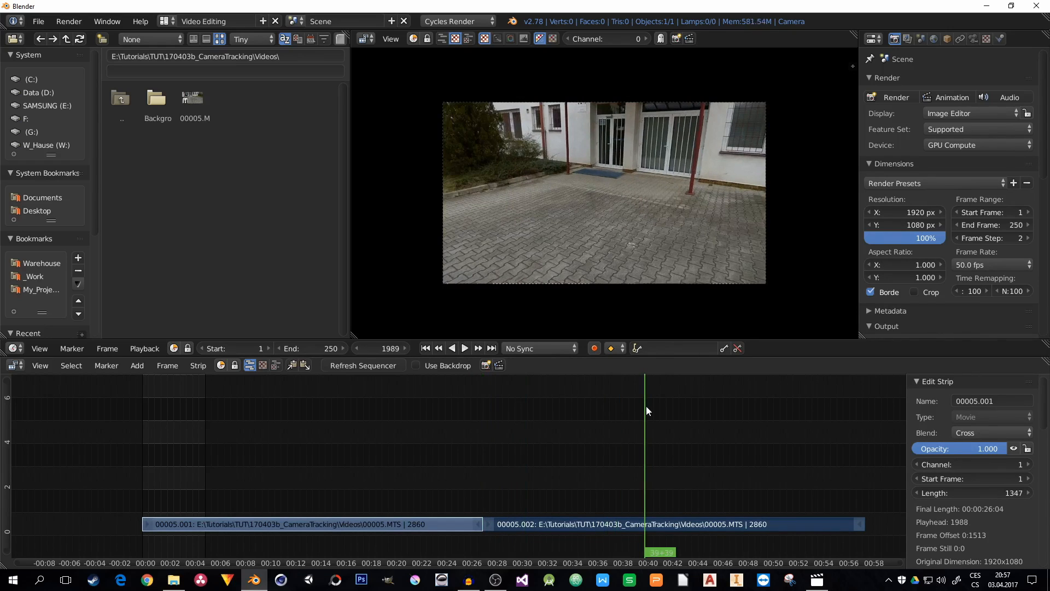
pyautogui.rightClick(664, 524)
pyautogui.press('k')
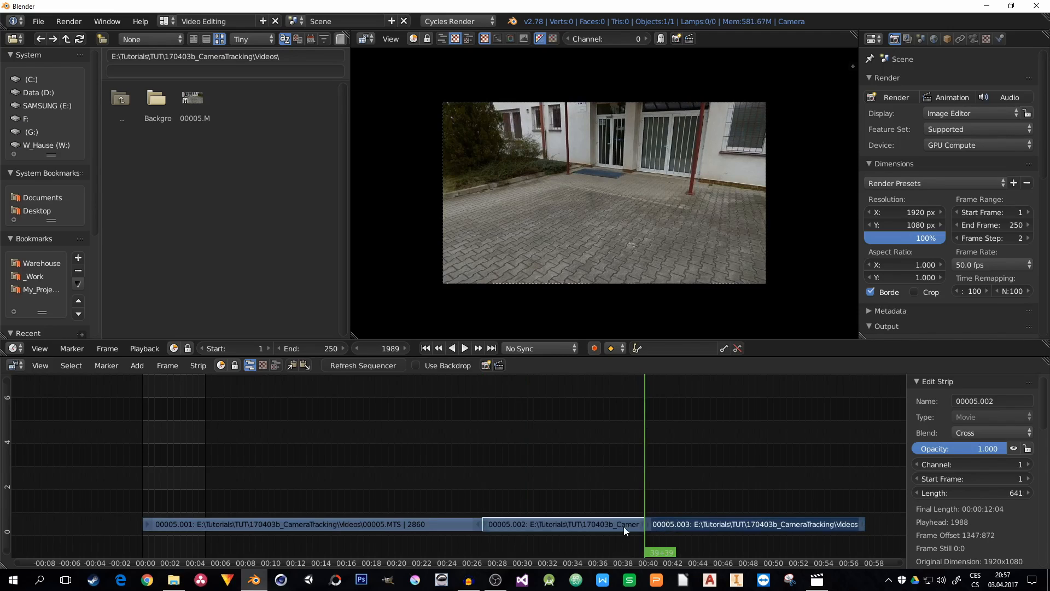
# Delete the last and first pieces of the cut movie, keeping only the middle strip.
pyautogui.rightClick(708, 522)
pyautogui.press('x')
pyautogui.click(707, 520)
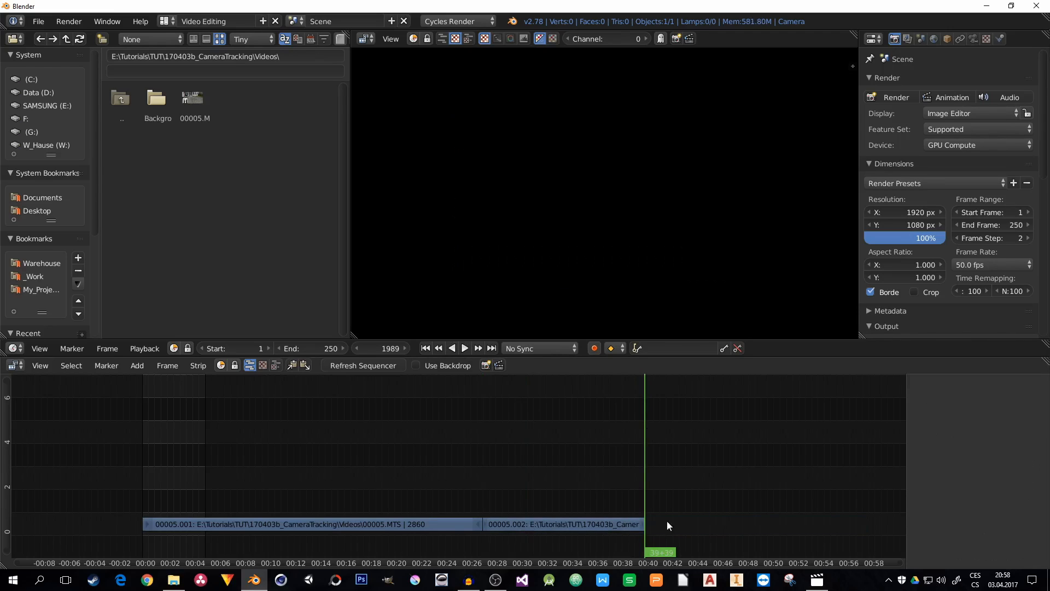
pyautogui.rightClick(446, 527)
pyautogui.press('x')
pyautogui.click(446, 524)
# Move the remaining movie strip back along channel 1 so that its visible part begins at frame 1.
pyautogui.rightClick(592, 524)
pyautogui.press('g')
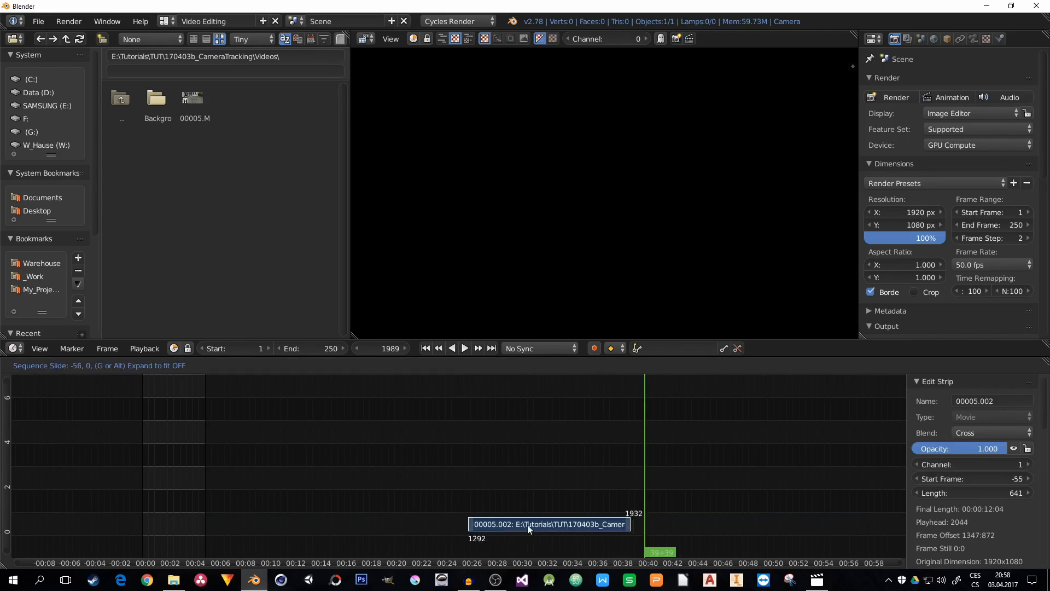
pyautogui.click(238, 515)
pyautogui.moveTo(183, 482); pyautogui.dragTo(363, 472, button='middle')
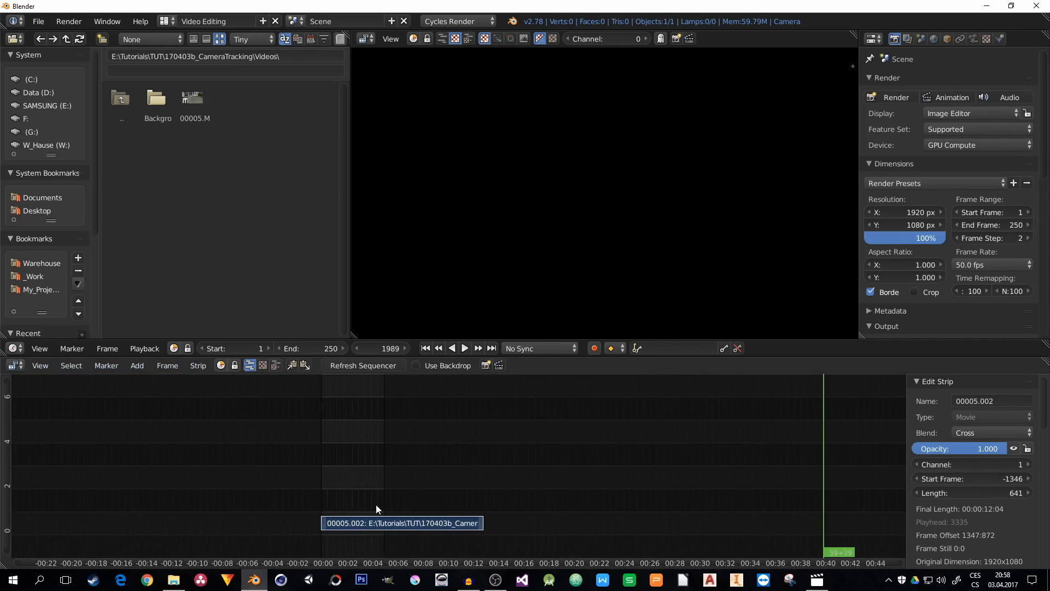
pyautogui.scroll(6, 375, 500)
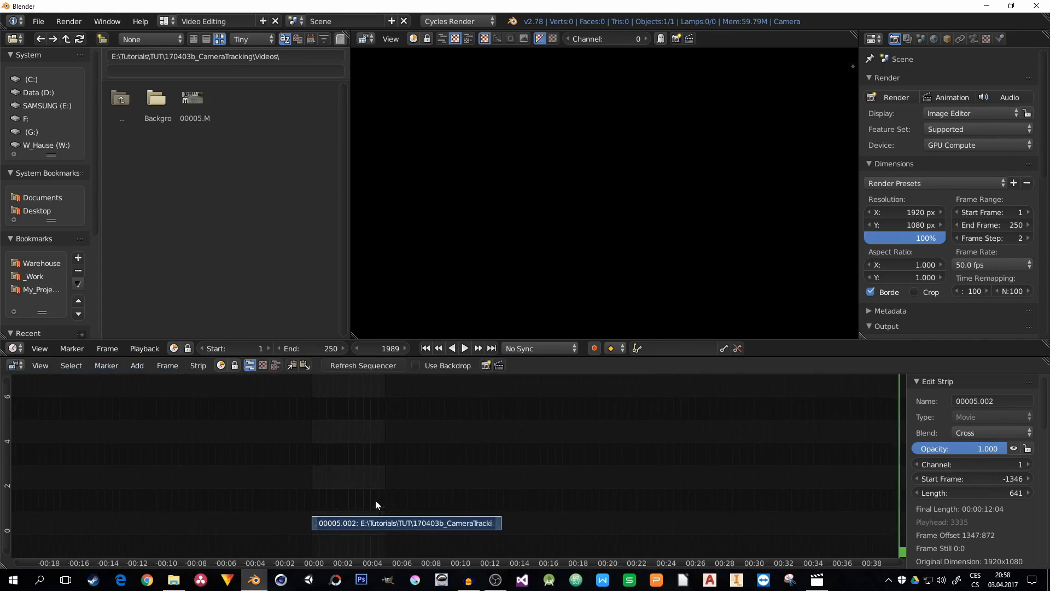
# Set the timeline's end frame to 700, lower it to 641 to match the trimmed strip's end, and play the clip.
pyautogui.moveTo(317, 347); pyautogui.dragTo(456, 346)
pyautogui.click(314, 349)
pyautogui.write('700')
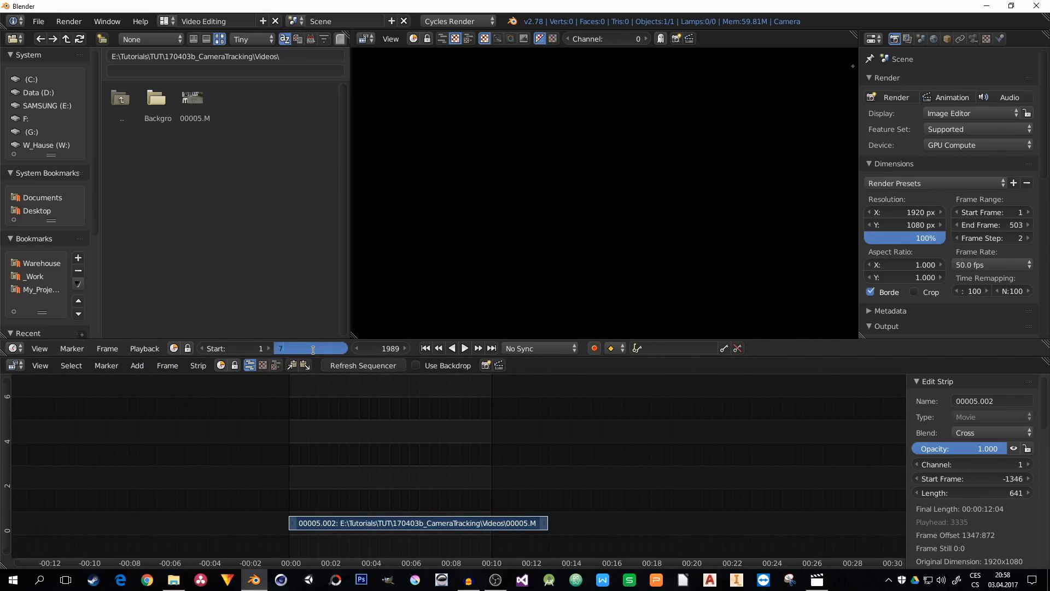
pyautogui.press('Return')
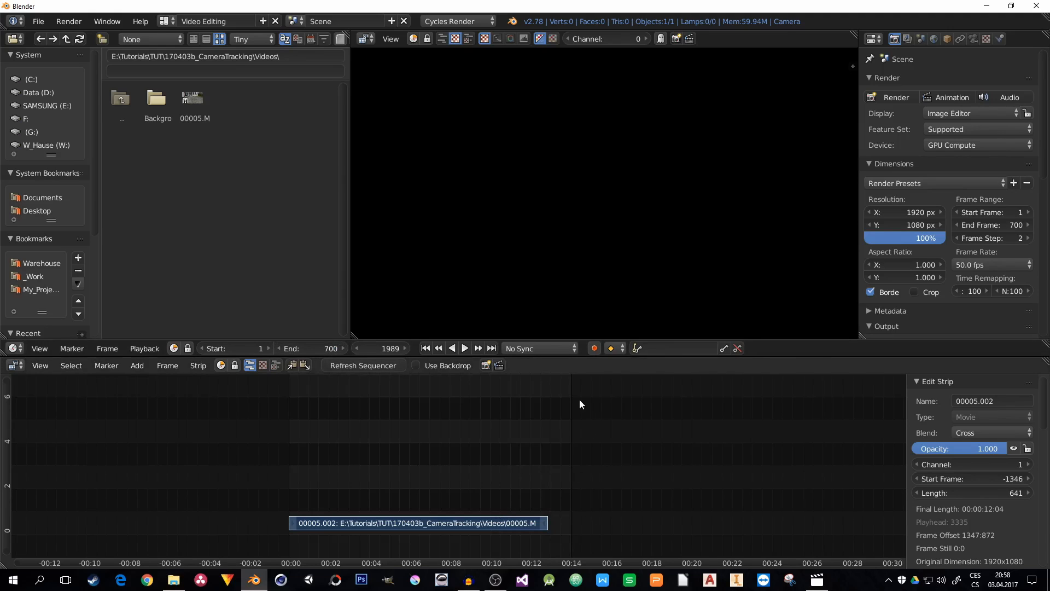
pyautogui.moveTo(325, 348); pyautogui.dragTo(293, 348)
pyautogui.moveTo(446, 467)
pyautogui.mouseDown()
pyautogui.moveTo(283, 462)
pyautogui.moveTo(454, 461)
pyautogui.mouseUp()
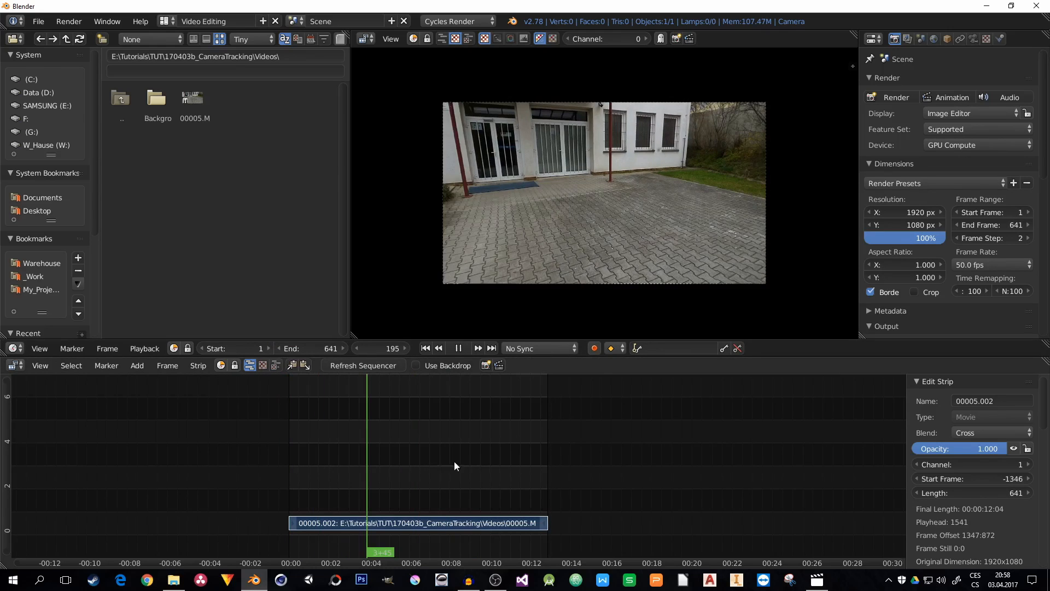
# Stop the playback, move the playhead to frame 231, and turn off border rendering.
pyautogui.press('Escape')
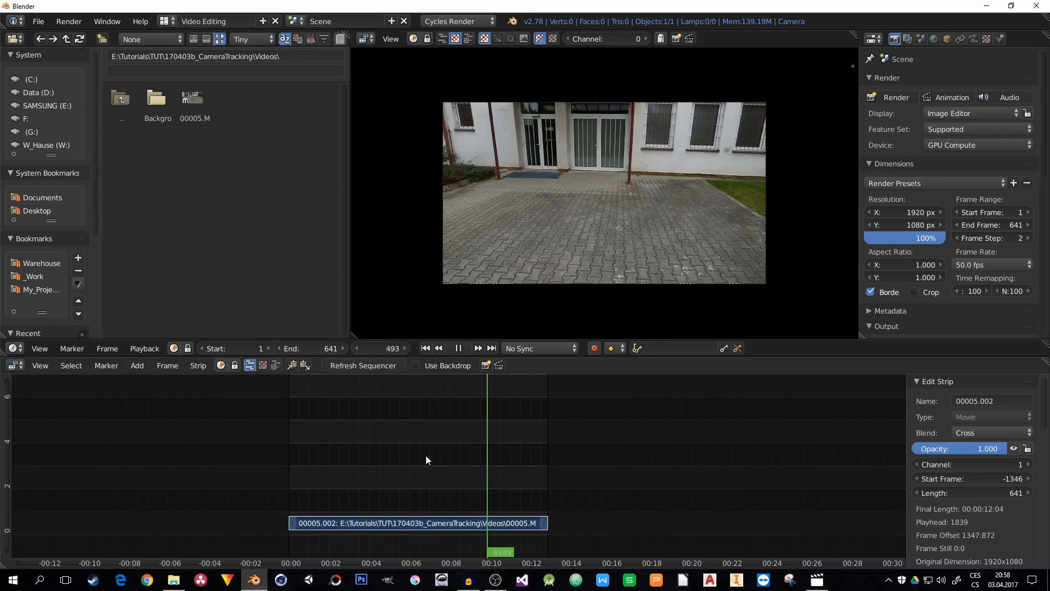
pyautogui.moveTo(426, 454); pyautogui.dragTo(382, 457)
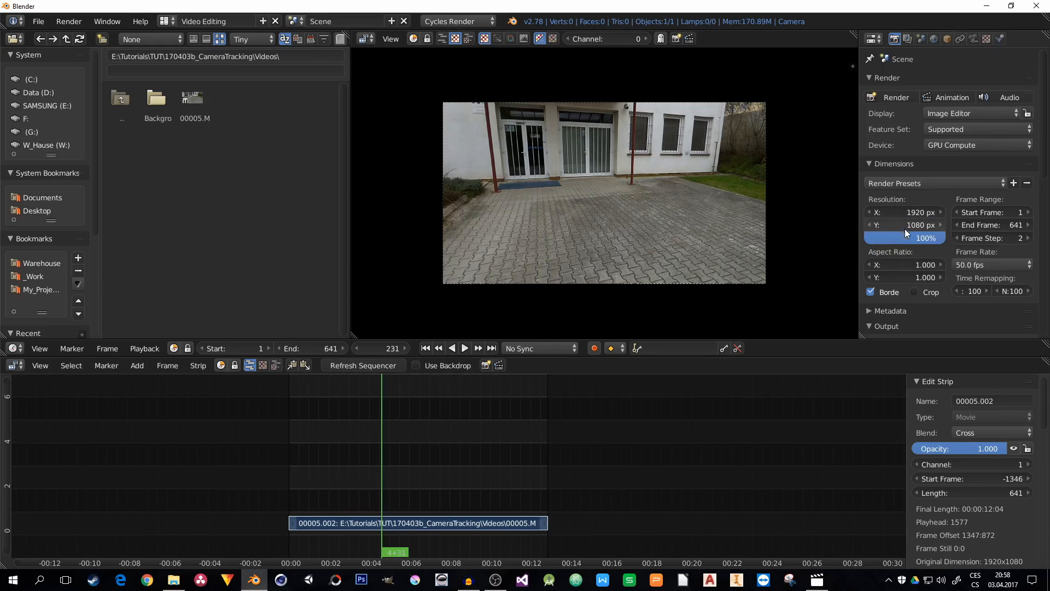
pyautogui.click(871, 292)
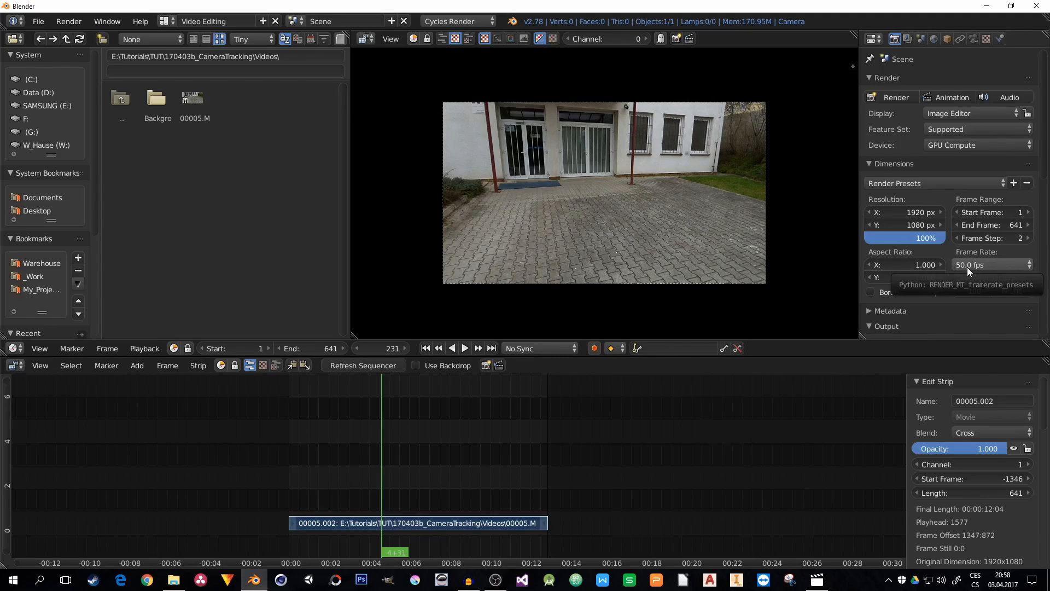
# Examine the render output path, file format, and the Compositing and Sequencer post-processing options.
pyautogui.click(867, 164)
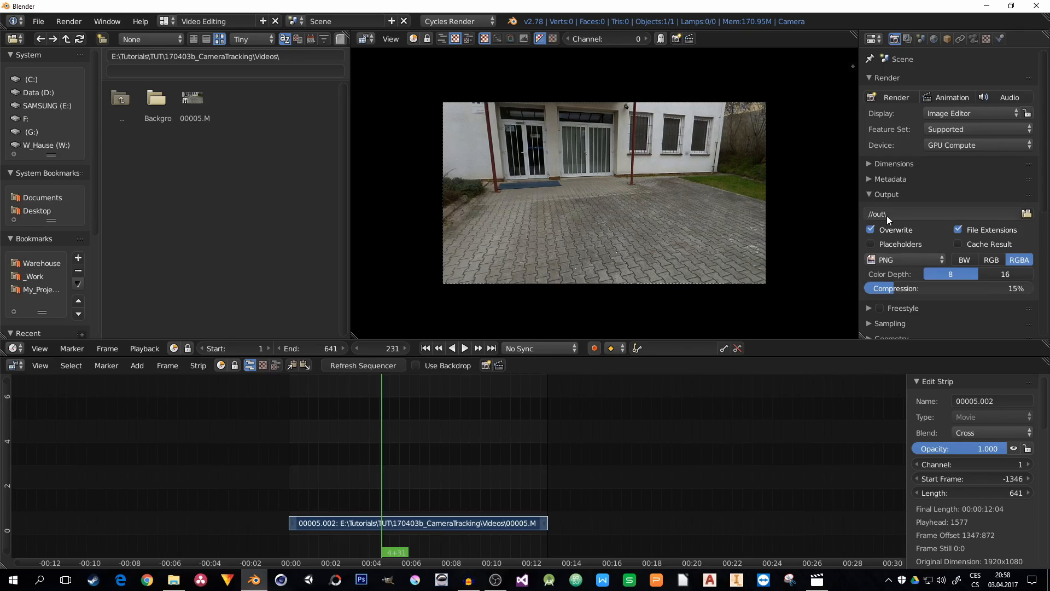
pyautogui.click(912, 259)
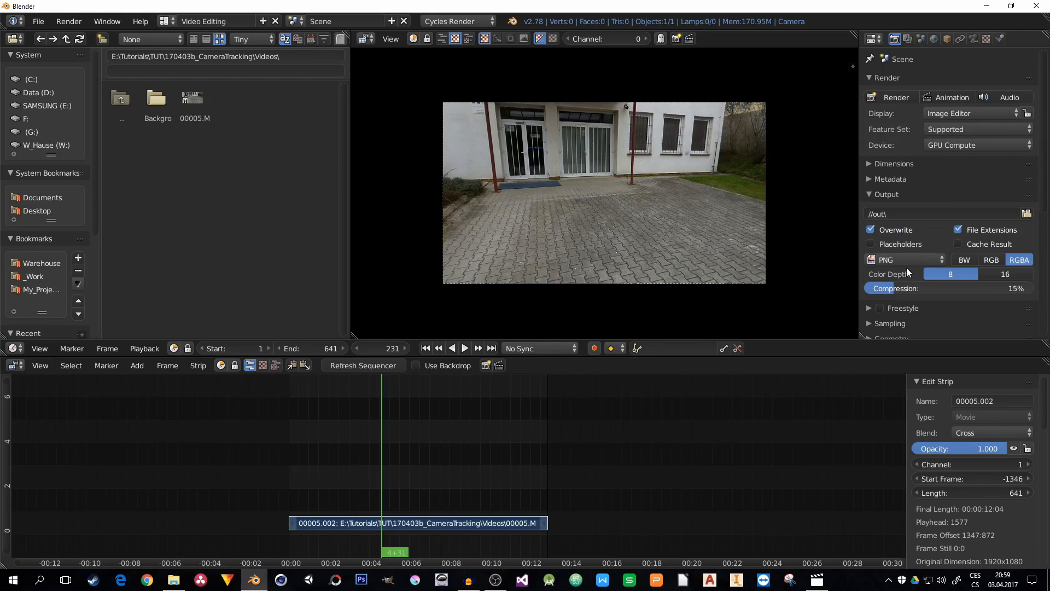
pyautogui.scroll(-1, 882, 241)
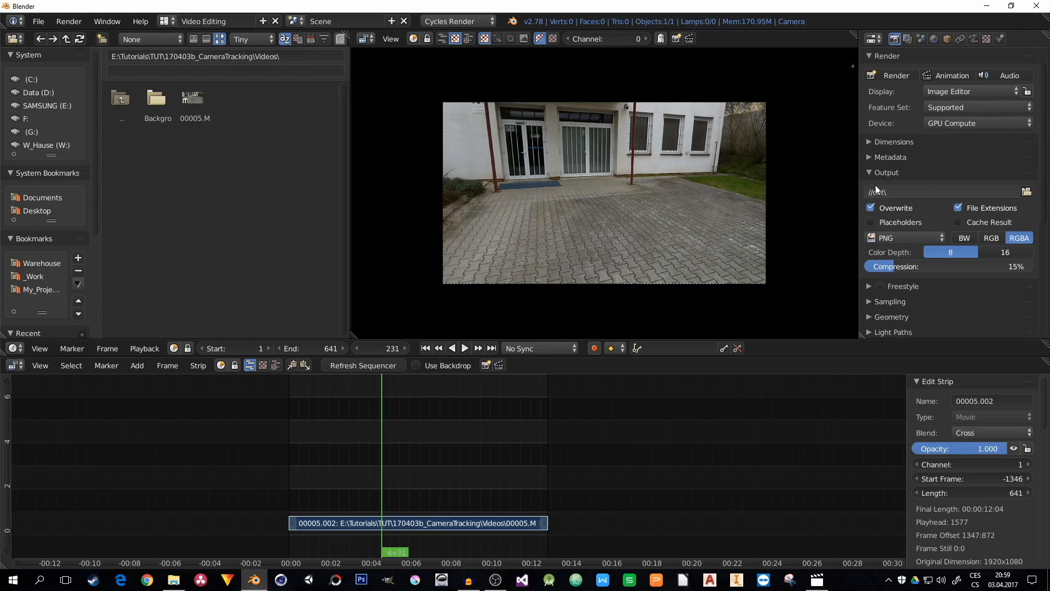
pyautogui.click(868, 177)
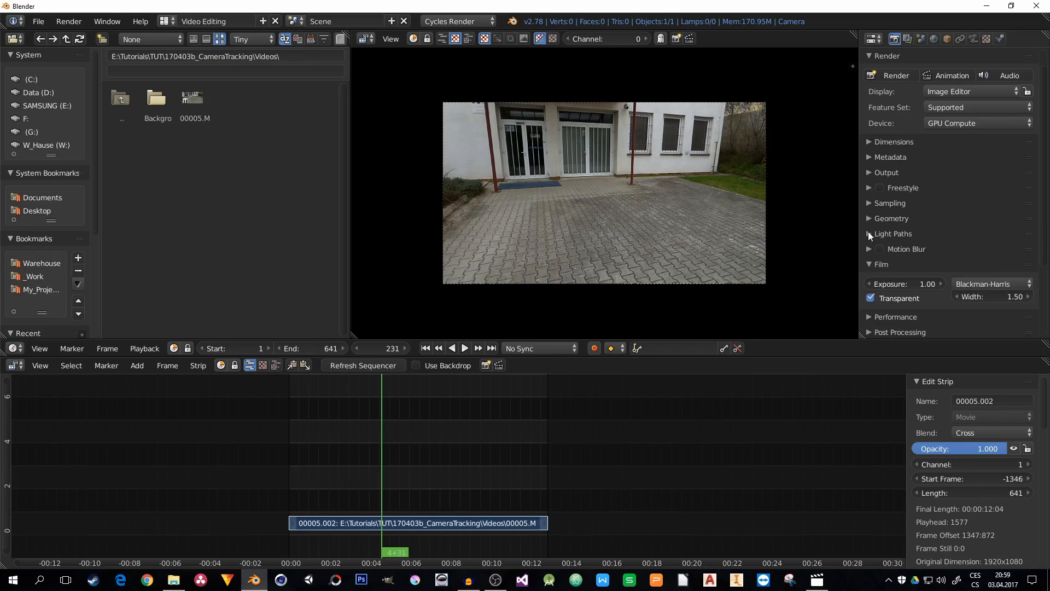
pyautogui.click(867, 263)
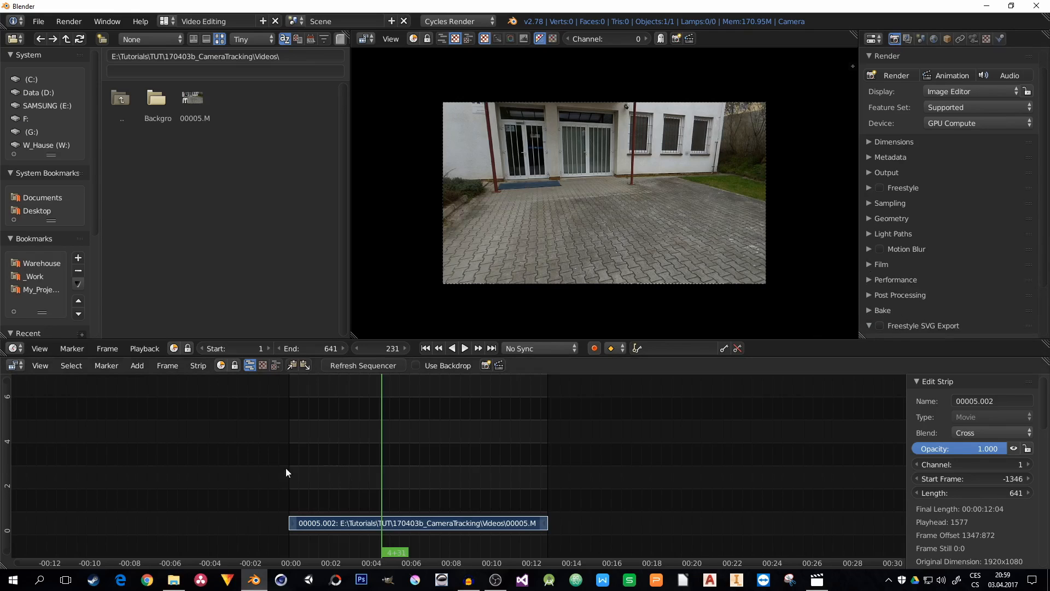
pyautogui.click(18, 365)
pyautogui.click(868, 296)
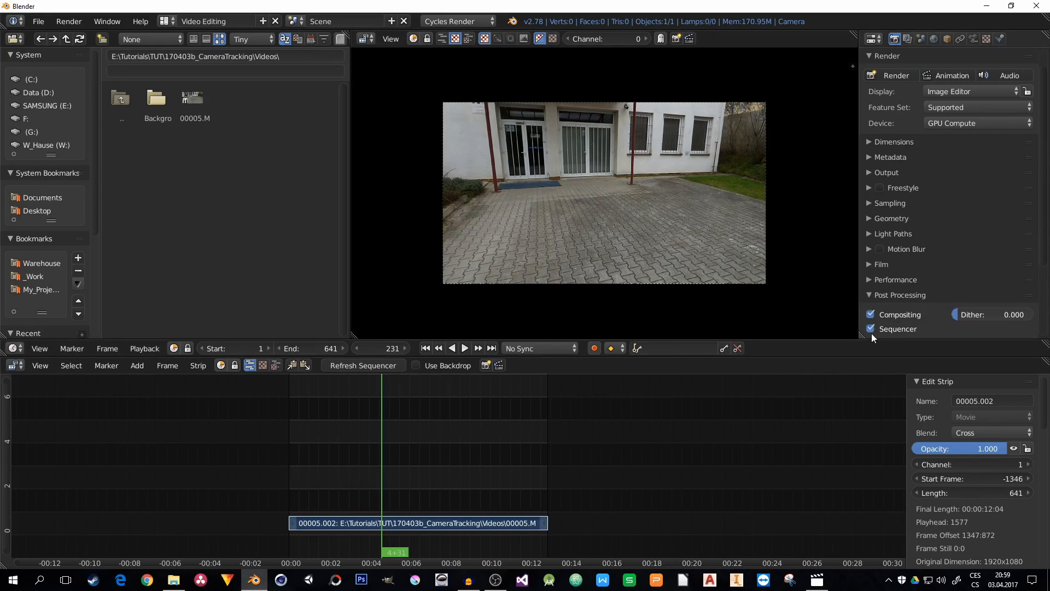
pyautogui.click(869, 315)
pyautogui.click(870, 295)
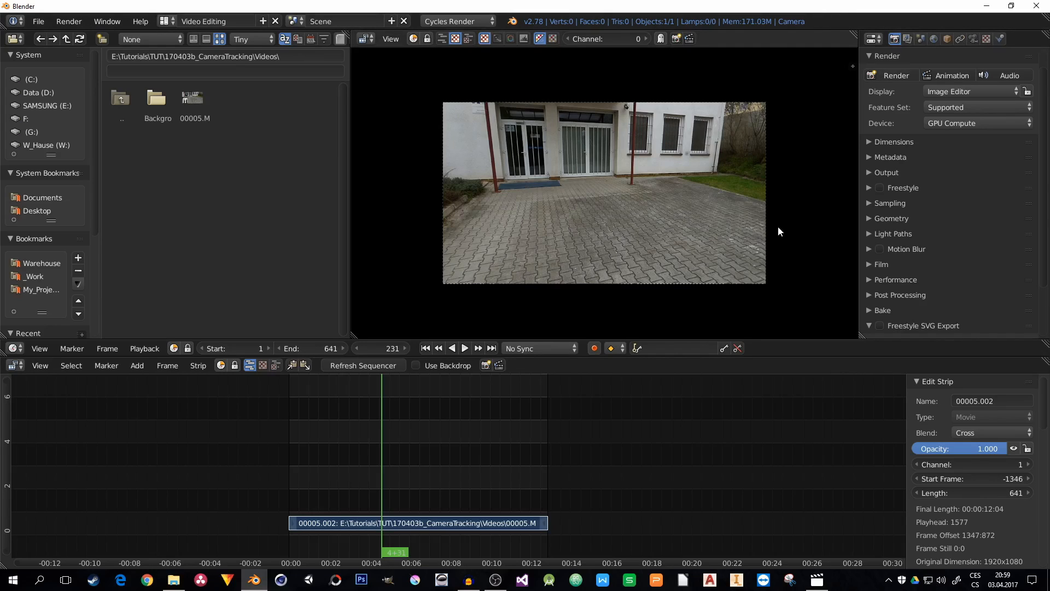
# Change the Cycles sampling method to Path Tracing.
pyautogui.click(868, 204)
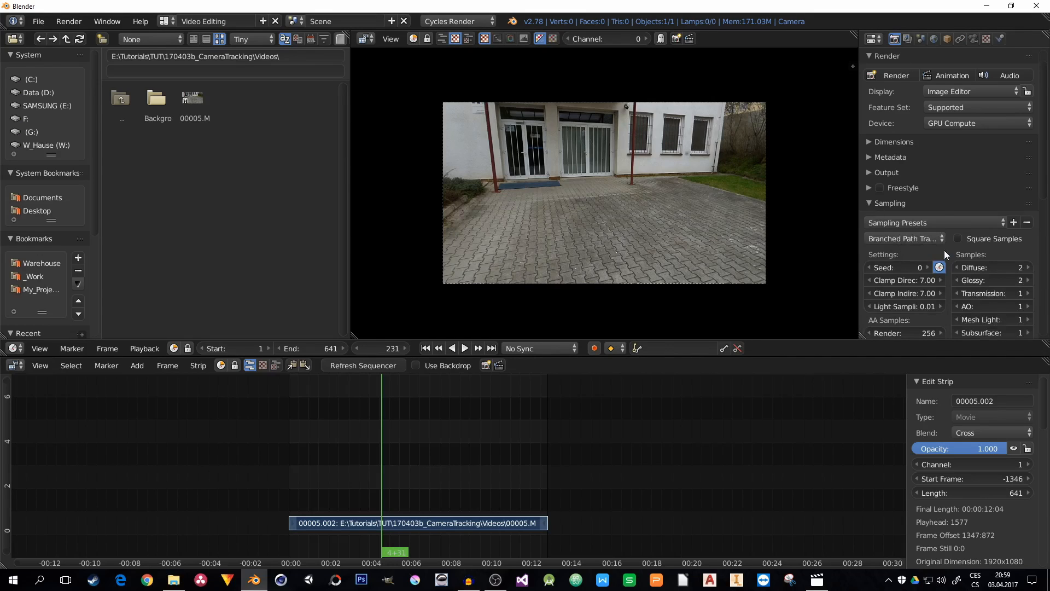
pyautogui.click(924, 238)
pyautogui.click(916, 209)
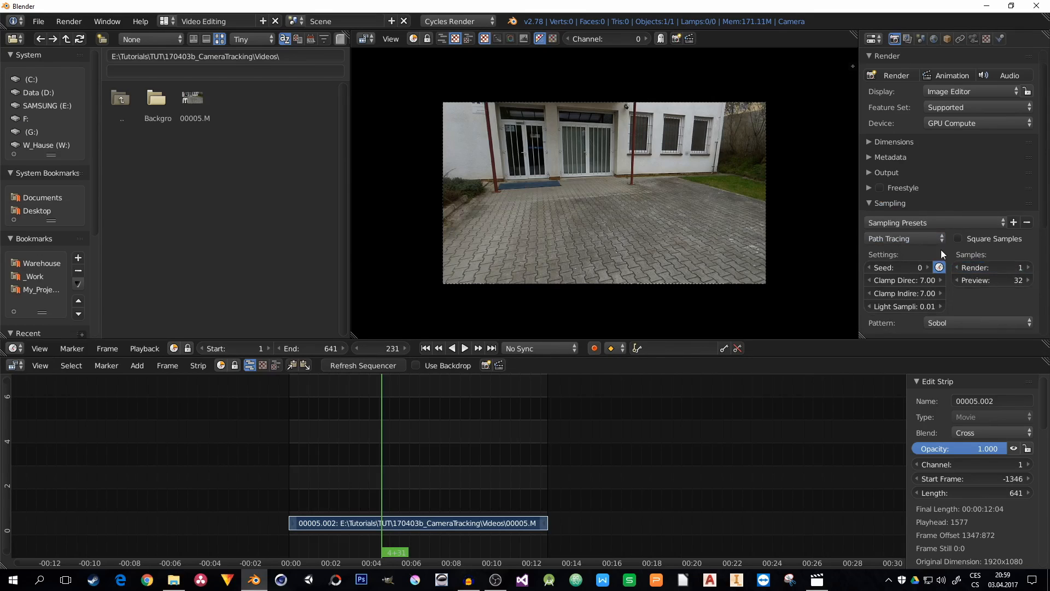
pyautogui.click(868, 203)
# Set the light paths' minimum transparency and both the maximum and minimum bounces to 0.
pyautogui.click(868, 234)
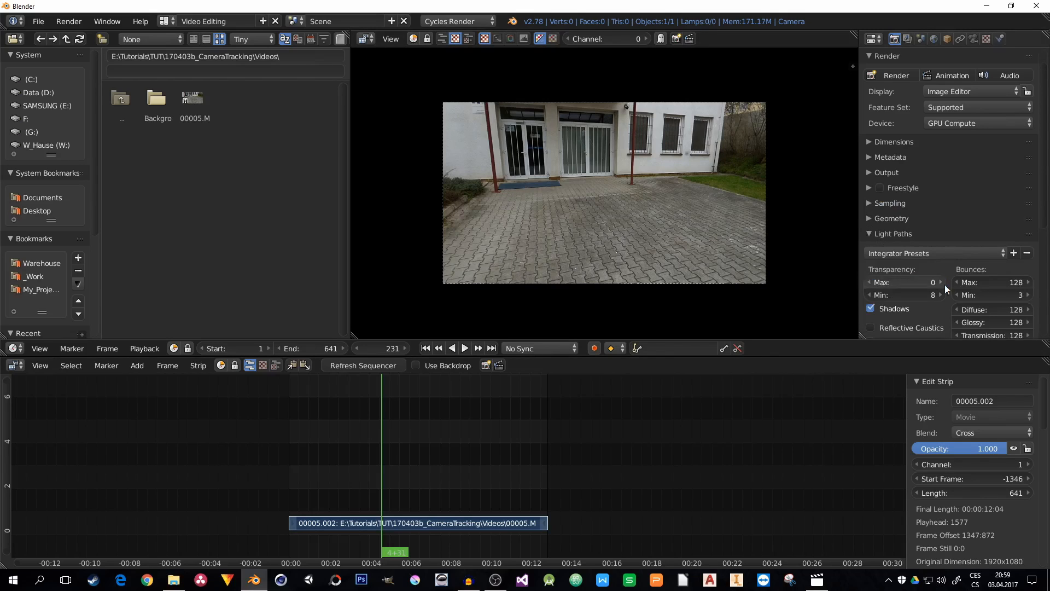
pyautogui.moveTo(1012, 284); pyautogui.dragTo(973, 297)
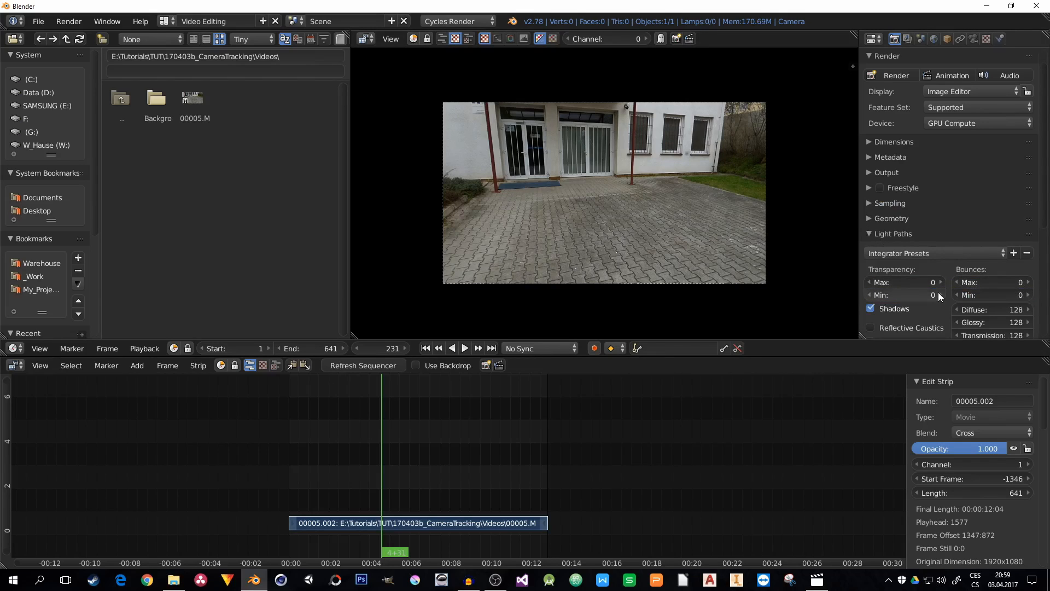
pyautogui.click(868, 234)
pyautogui.scroll(-3, 904, 305)
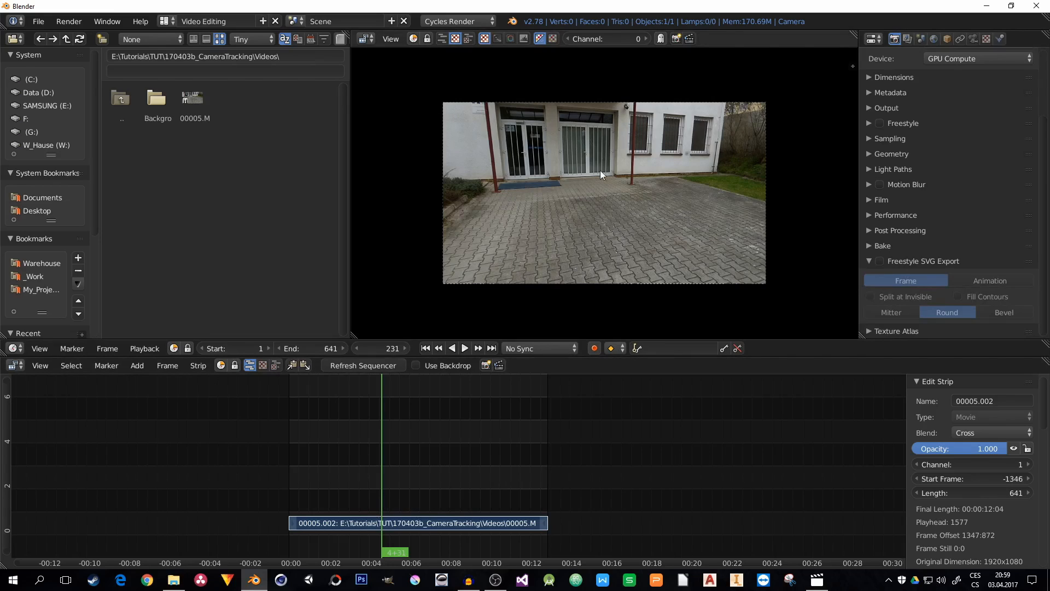
pyautogui.scroll(4, 949, 219)
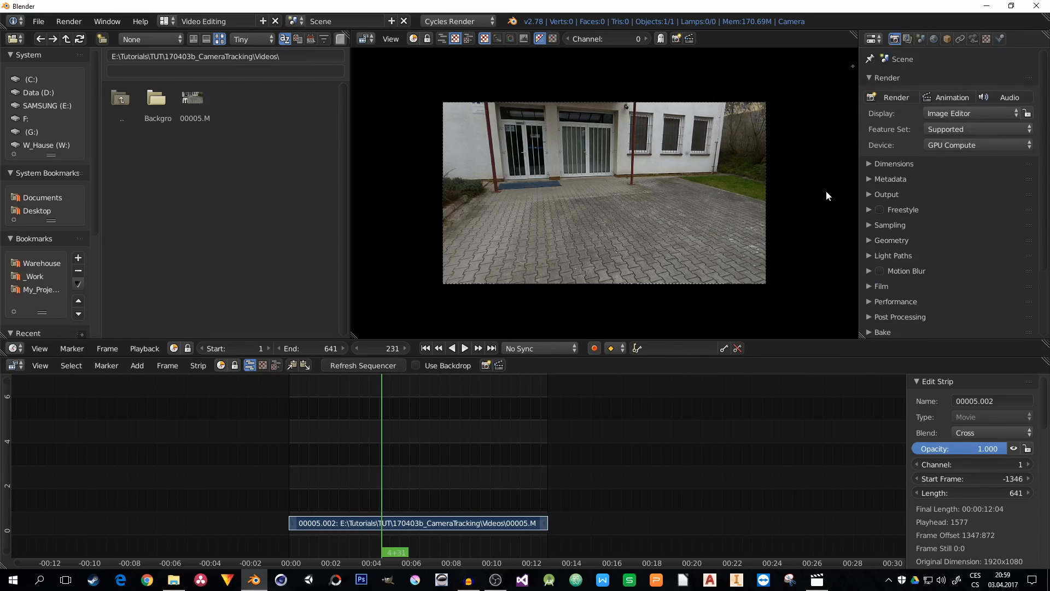
# Switch to File Explorer to look through the image sequences in E:\out2 and E:\out, and check the frame step in Blender's render dimensions.
pyautogui.click(179, 583)
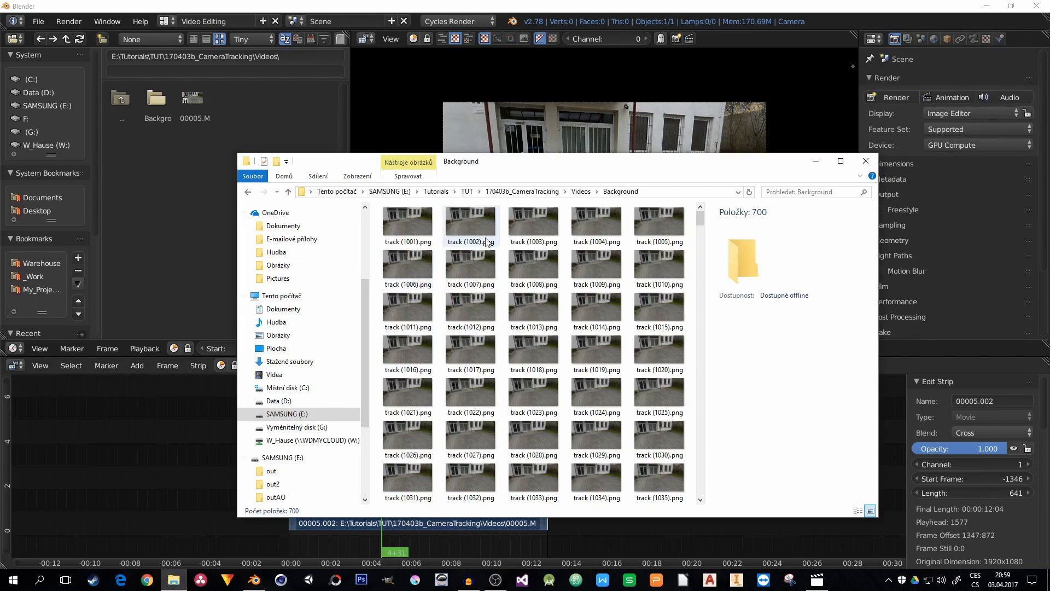
pyautogui.click(522, 193)
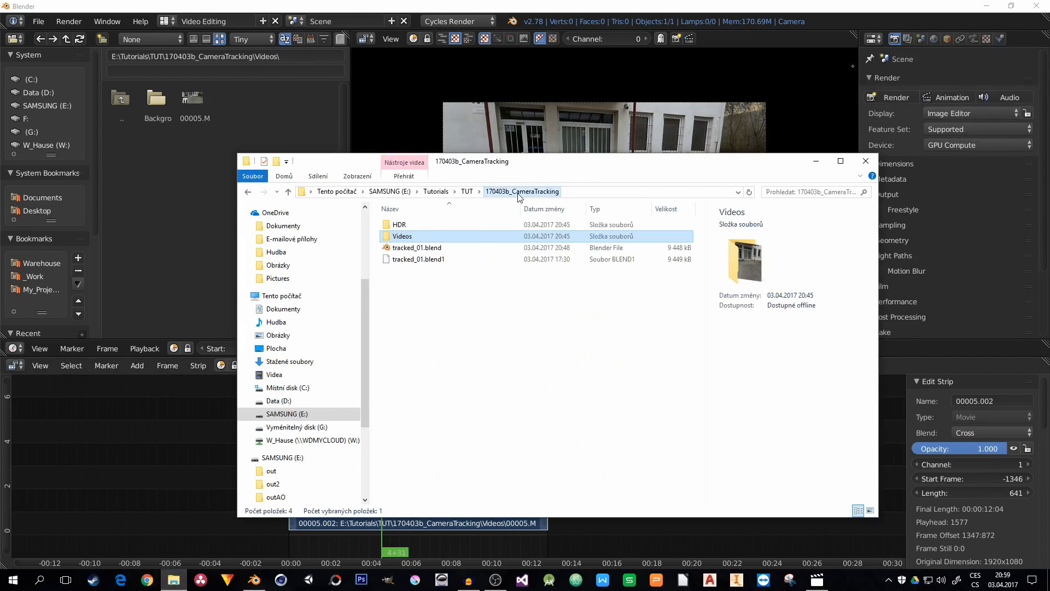
pyautogui.click(390, 191)
pyautogui.doubleClick(409, 339)
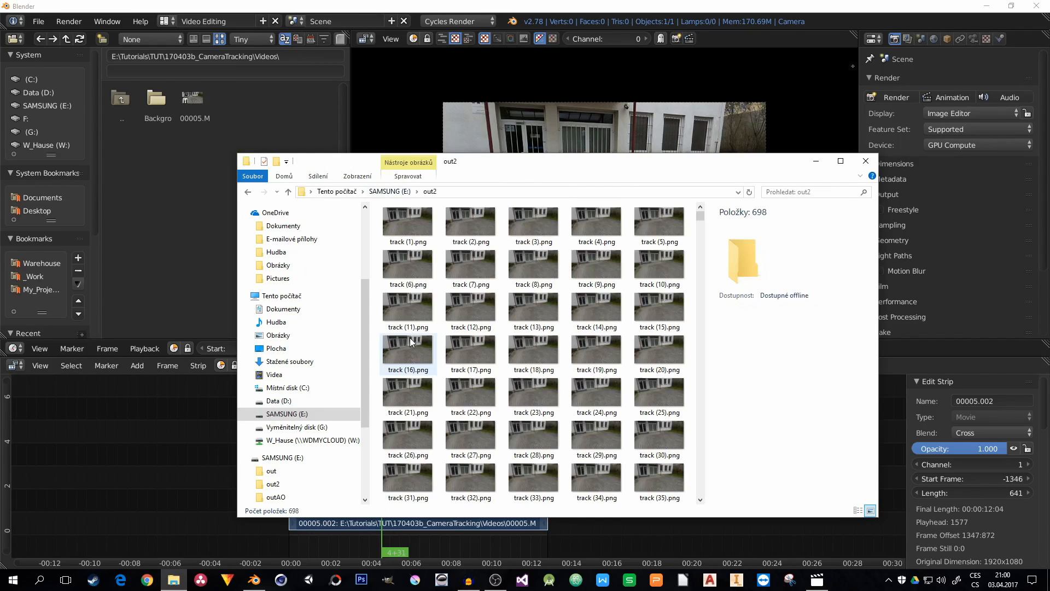
pyautogui.click(389, 191)
pyautogui.doubleClick(394, 352)
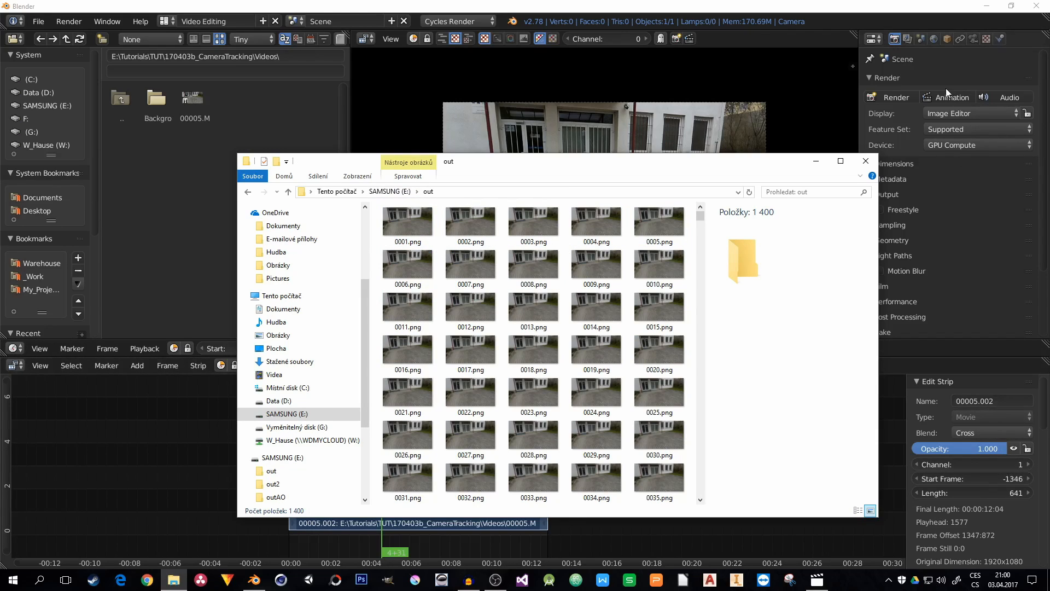
pyautogui.click(895, 162)
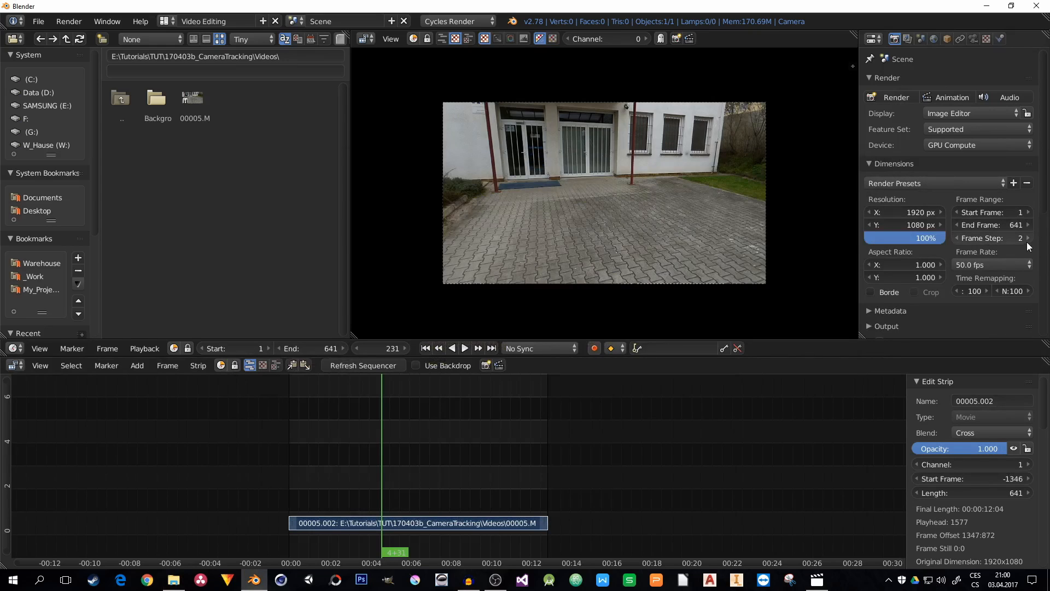
# Batch-rename all images in File Explorer's E:\out folder to the numbered name "track (1001)".
pyautogui.click(175, 582)
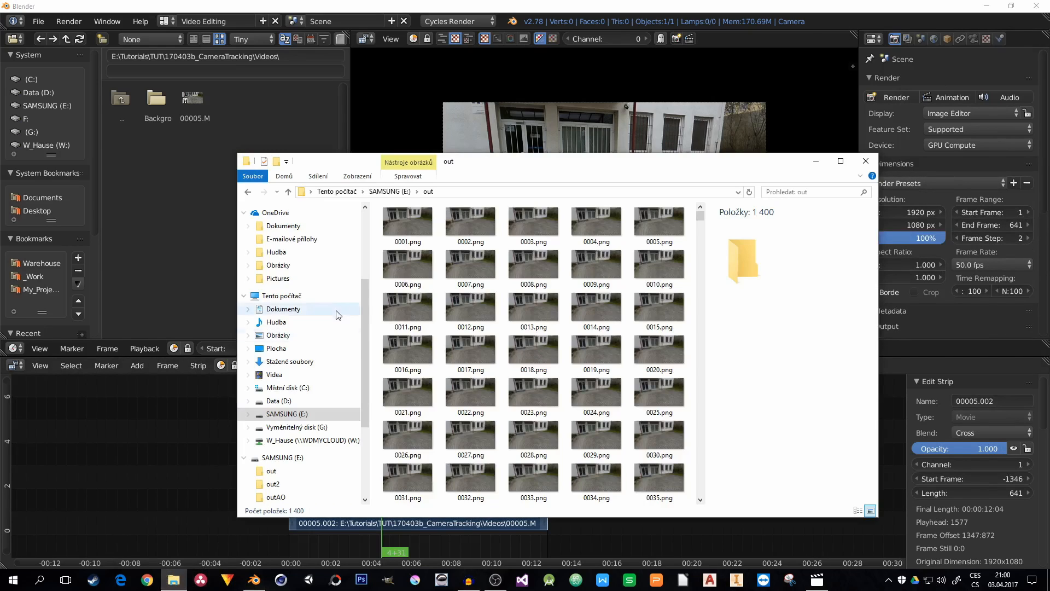
pyautogui.click(405, 243)
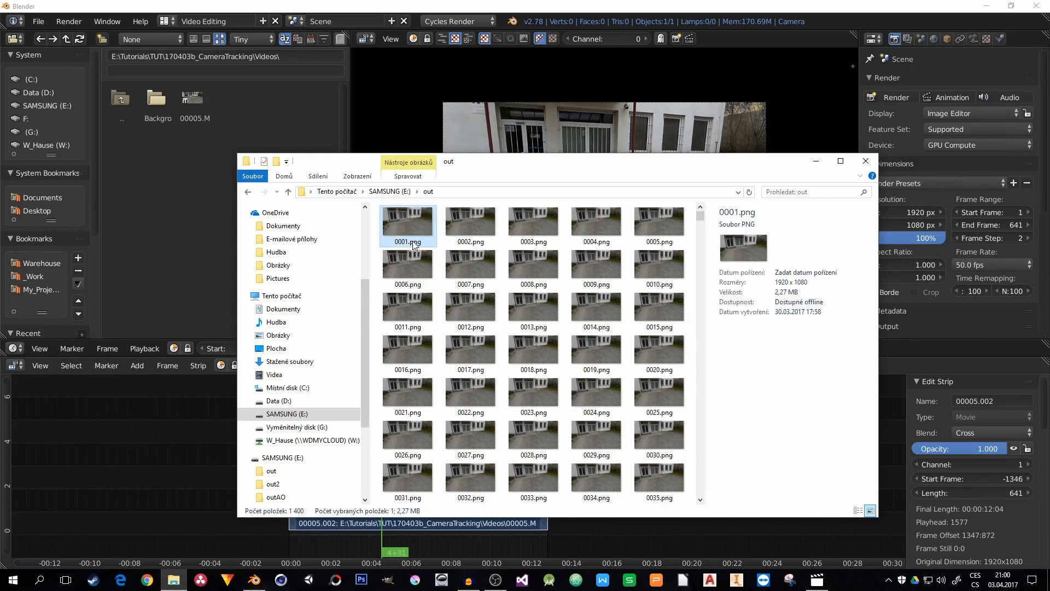
pyautogui.hotkey('ctrl', 'a')
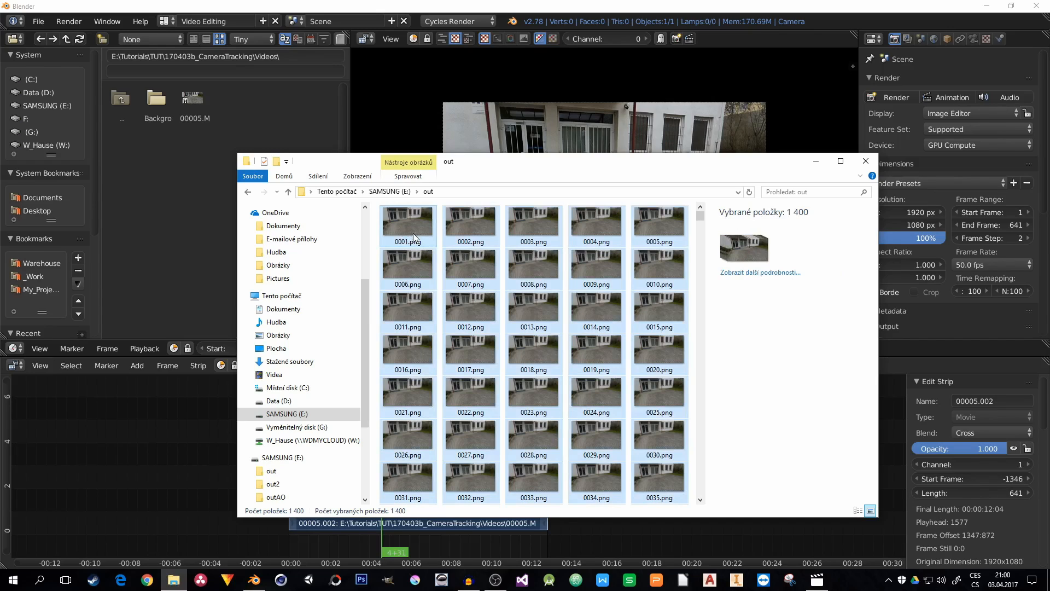
pyautogui.press('F2')
pyautogui.write('trac')
pyautogui.write('k')
pyautogui.write(' ()')
pyautogui.press('Left')
pyautogui.write('1001')
pyautogui.press('Return')
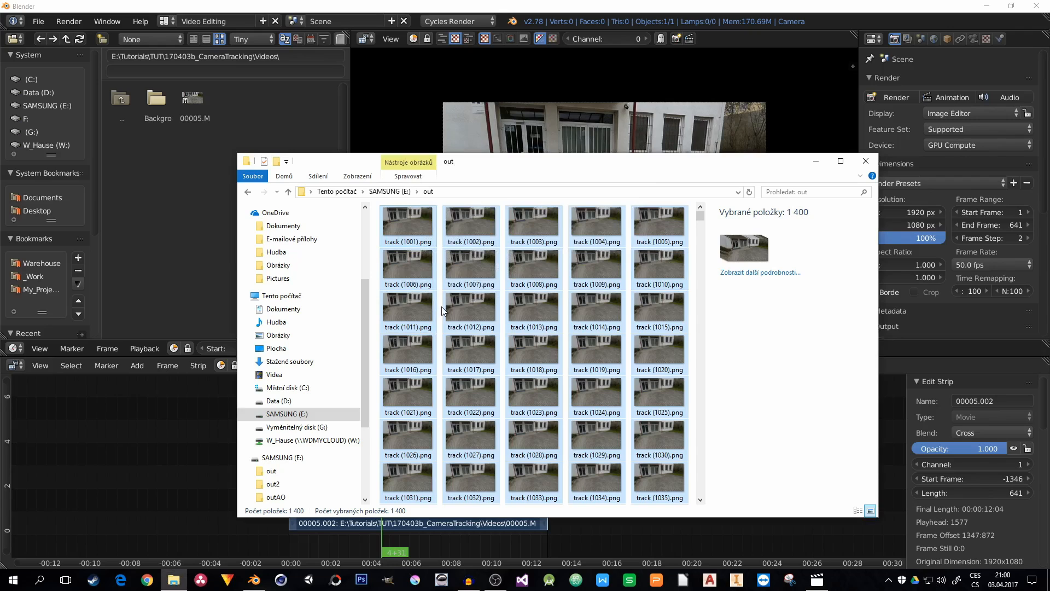
# Switch back to Blender, start a new file from the start-up file, and change the 3D view to the Movie Clip Editor.
pyautogui.click(420, 5)
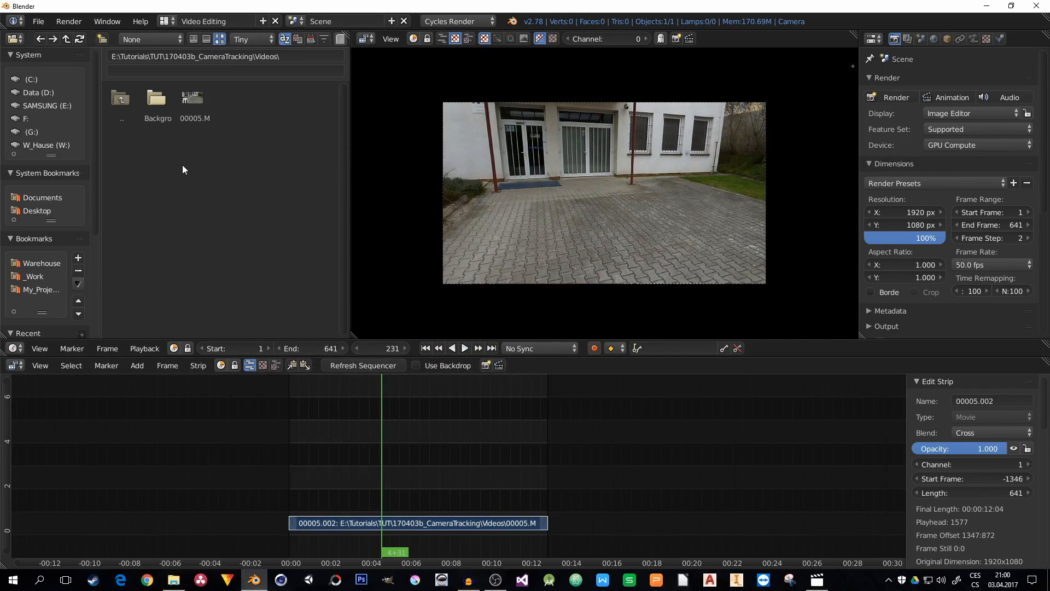
pyautogui.click(37, 20)
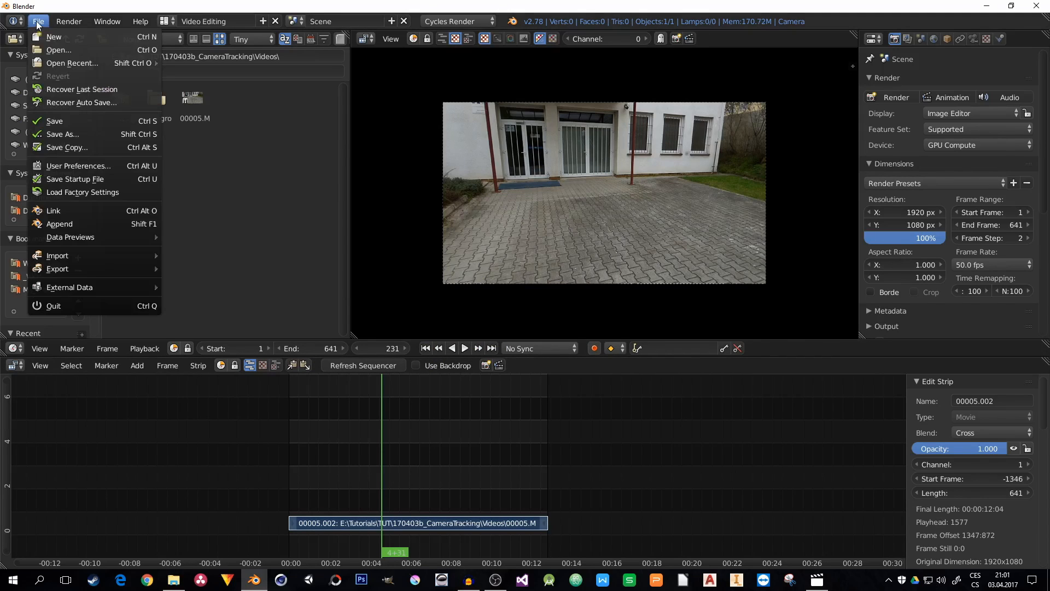
pyautogui.click(54, 36)
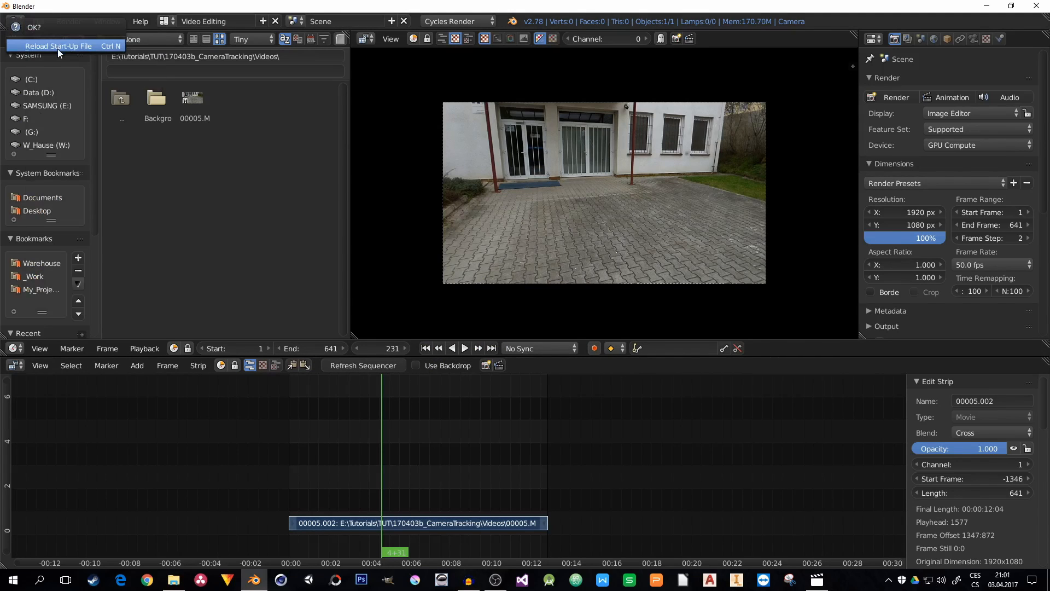
pyautogui.click(58, 47)
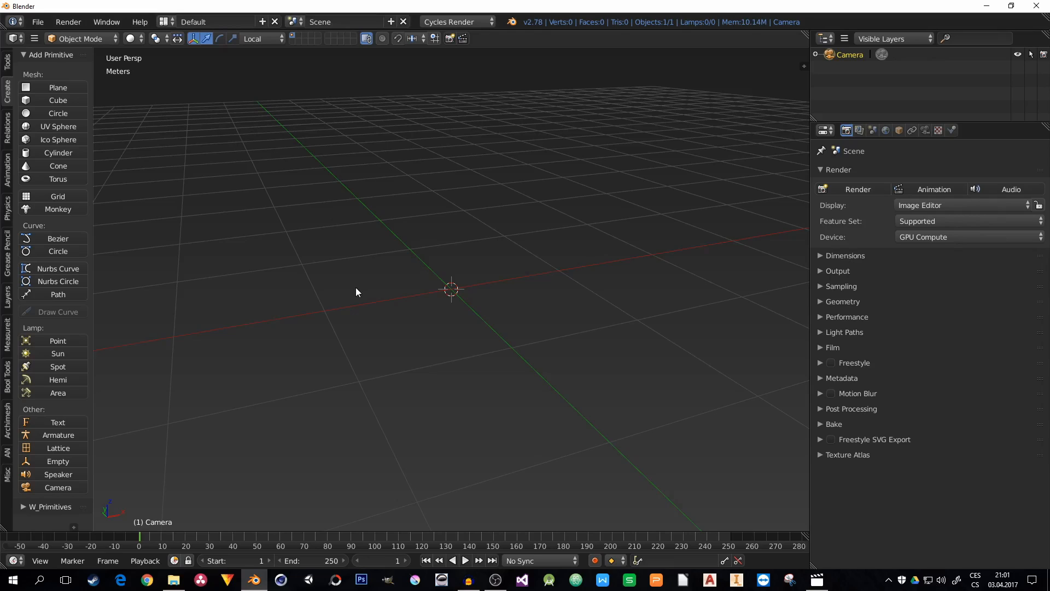
pyautogui.click(16, 41)
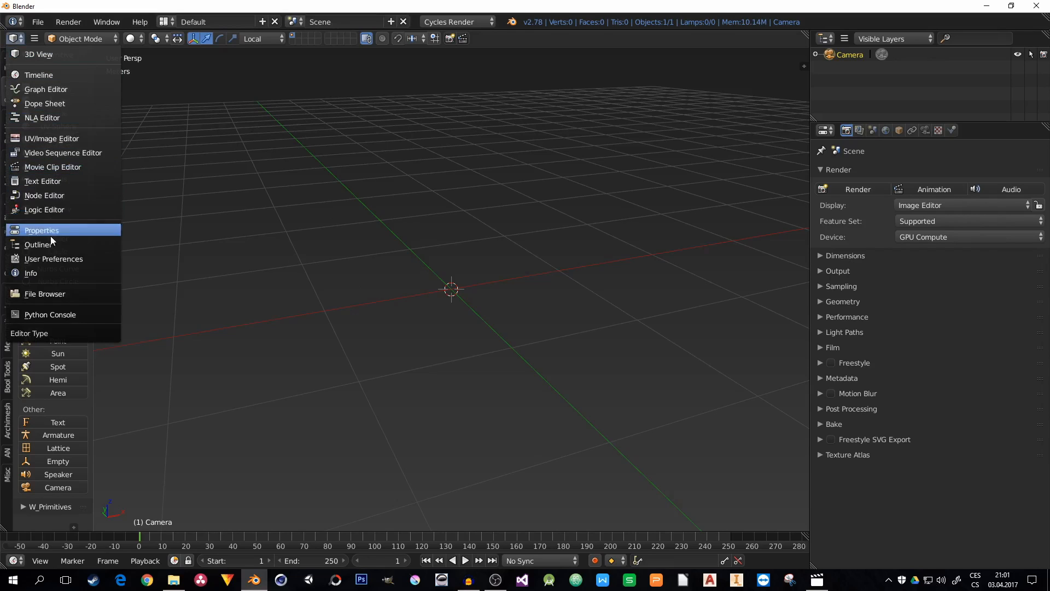
pyautogui.click(46, 167)
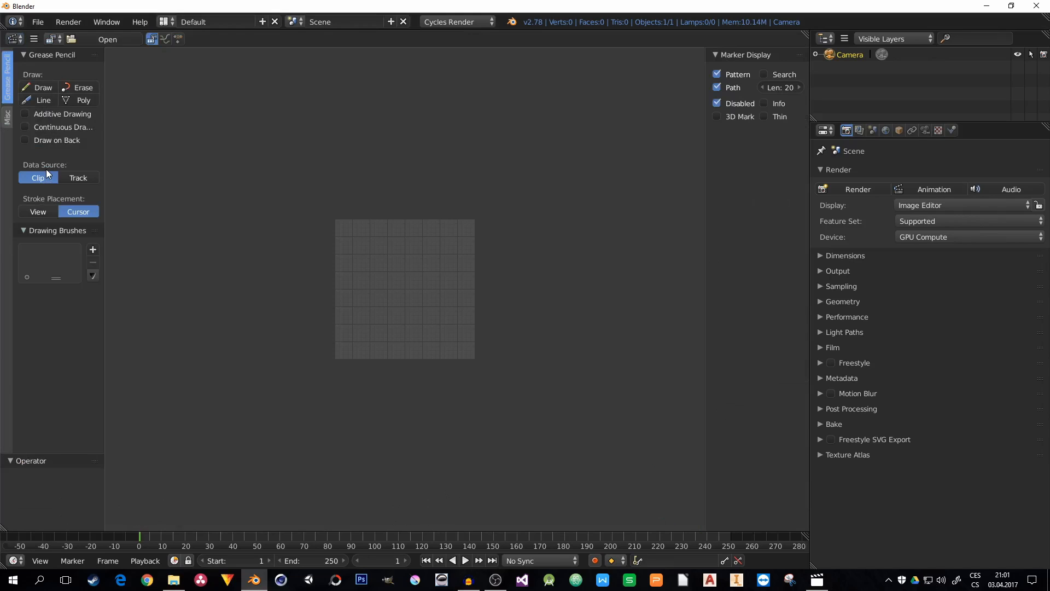
# Load all the track PNG images from E:\Tutorials\TUT\170403b_CameraTracking\Videos\Background as a movie clip.
pyautogui.click(93, 40)
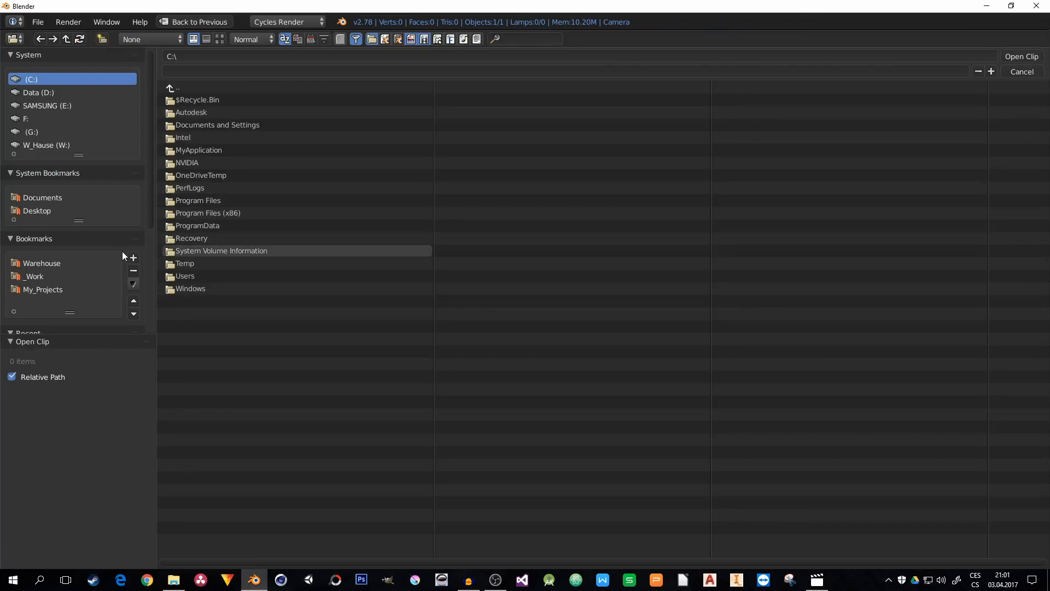
pyautogui.click(43, 106)
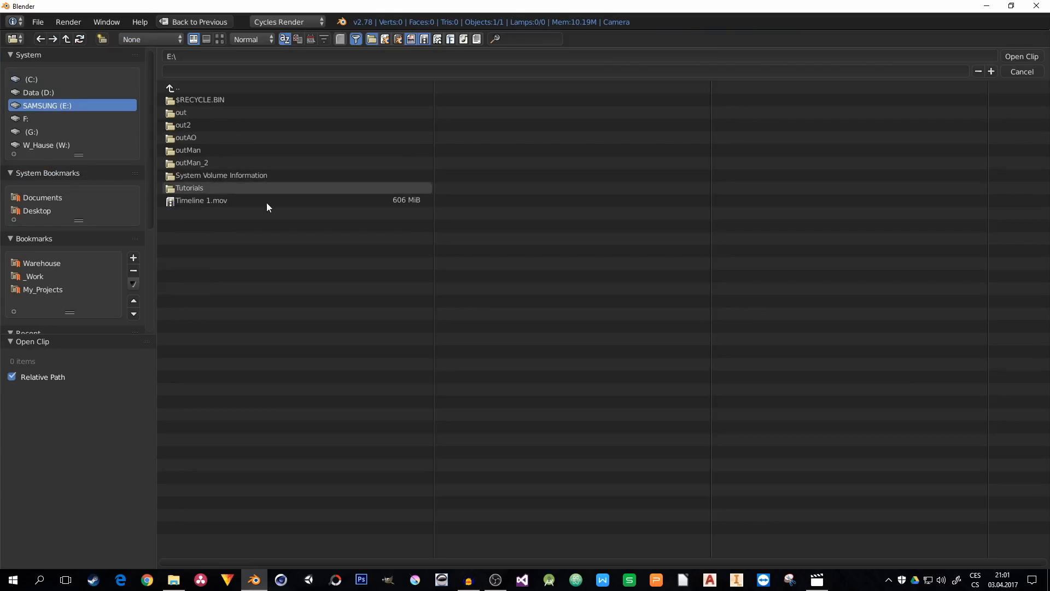
pyautogui.click(205, 189)
pyautogui.click(196, 113)
pyautogui.click(224, 100)
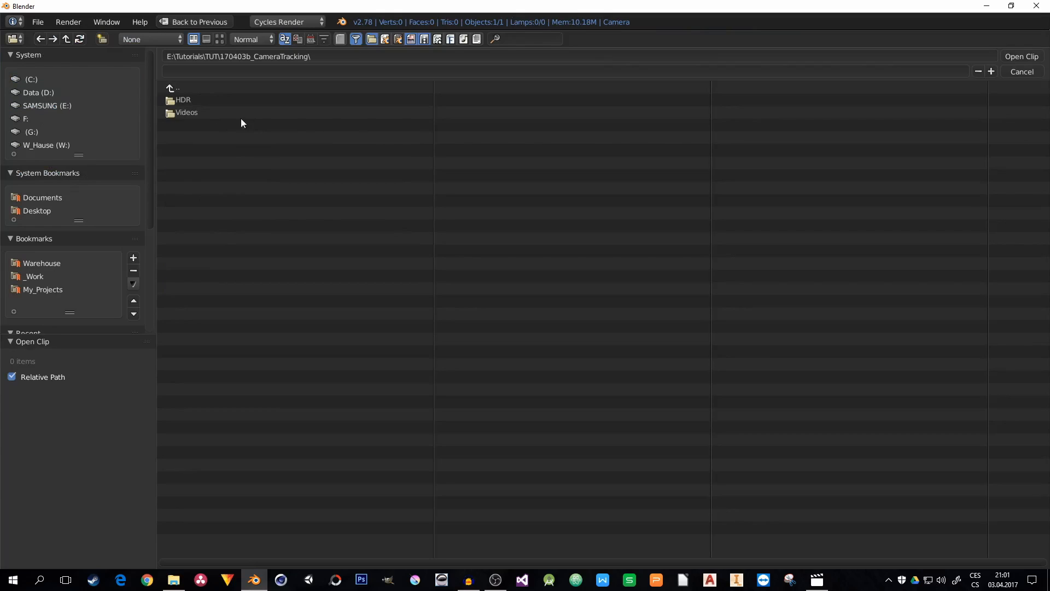
pyautogui.click(182, 112)
pyautogui.click(210, 100)
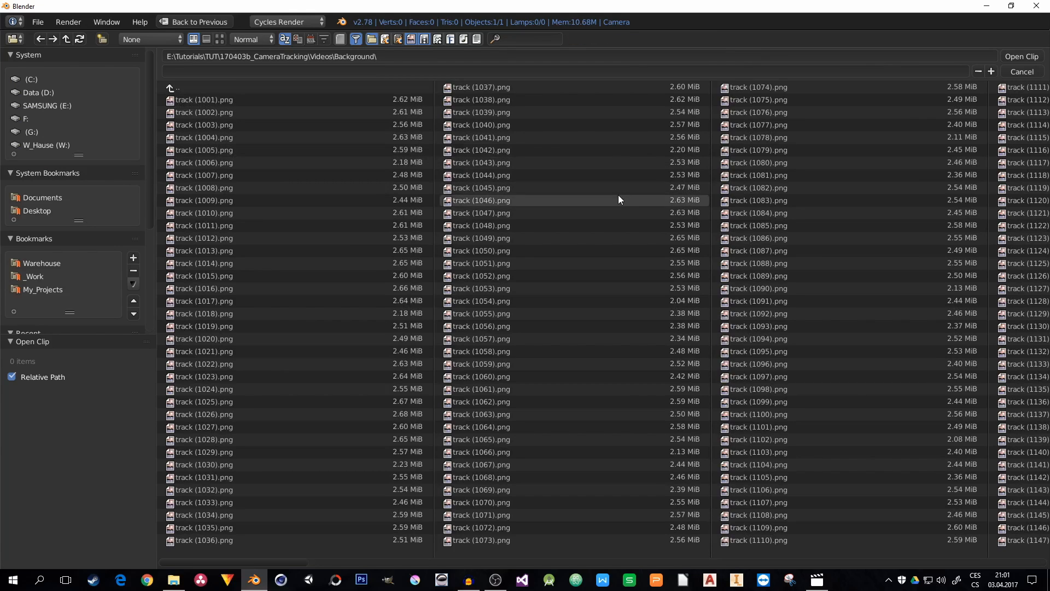
pyautogui.press('a')
pyautogui.click(1020, 57)
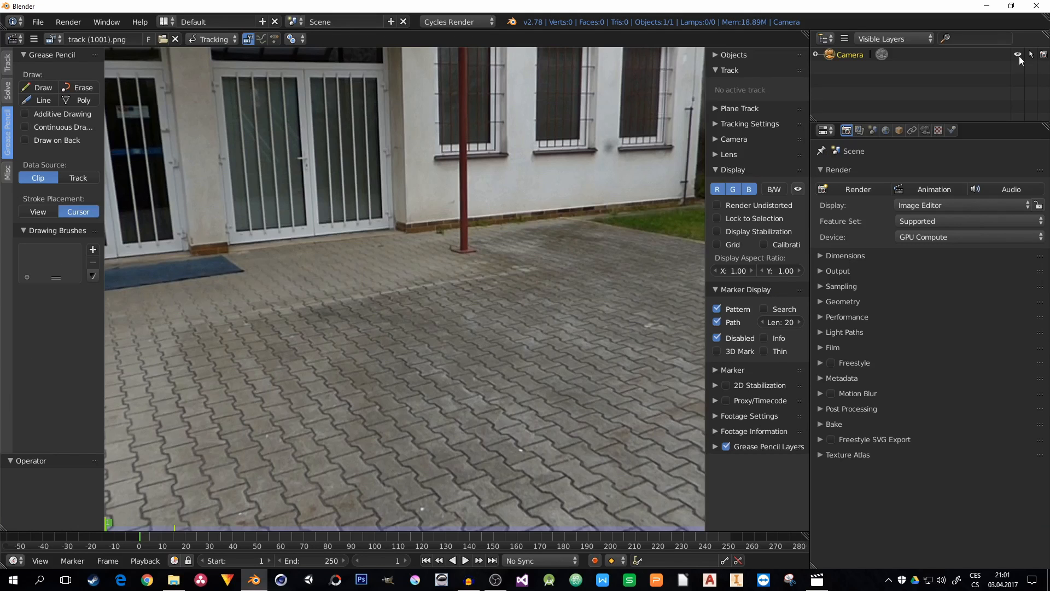
# Scrub through the loaded footage up to about frame 140 and back to the beginning to review the camera movement.
pyautogui.scroll(-4, 388, 270)
pyautogui.scroll(1, 388, 274)
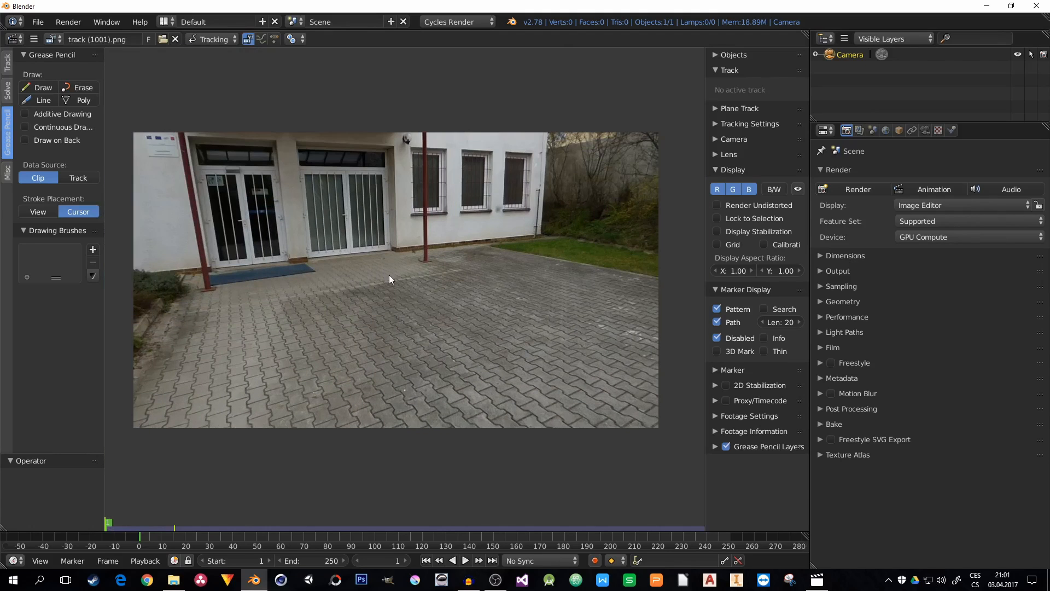
pyautogui.moveTo(313, 310); pyautogui.dragTo(330, 328, button='middle')
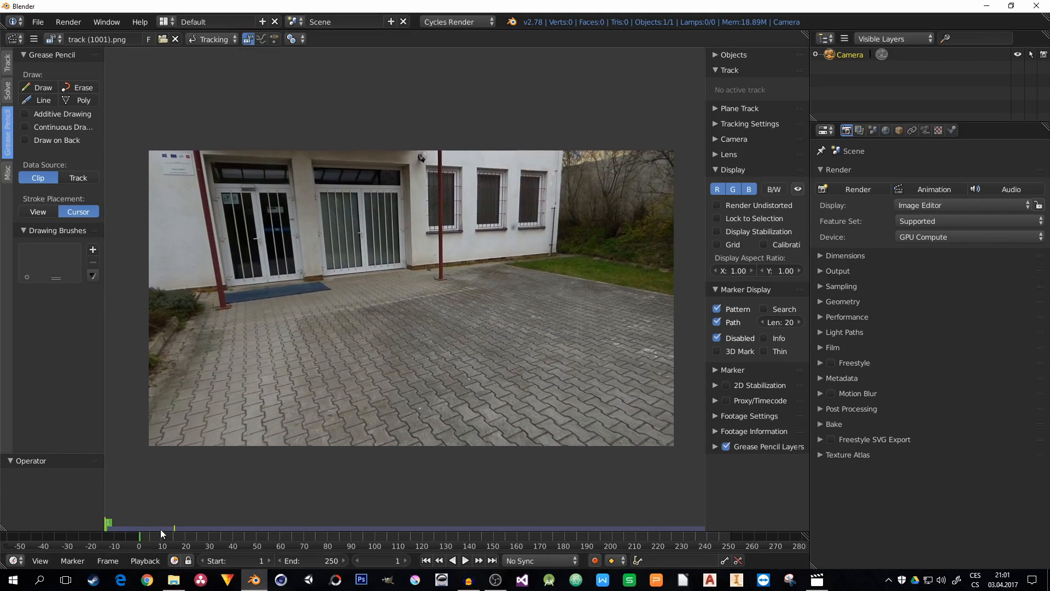
pyautogui.moveTo(143, 537); pyautogui.dragTo(259, 541)
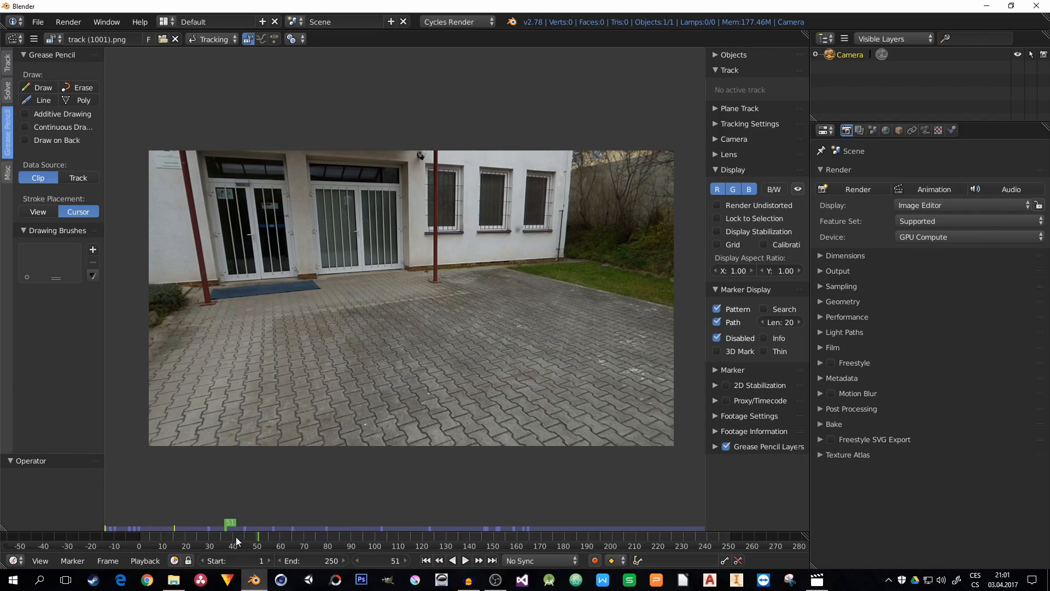
pyautogui.moveTo(235, 537); pyautogui.dragTo(214, 539)
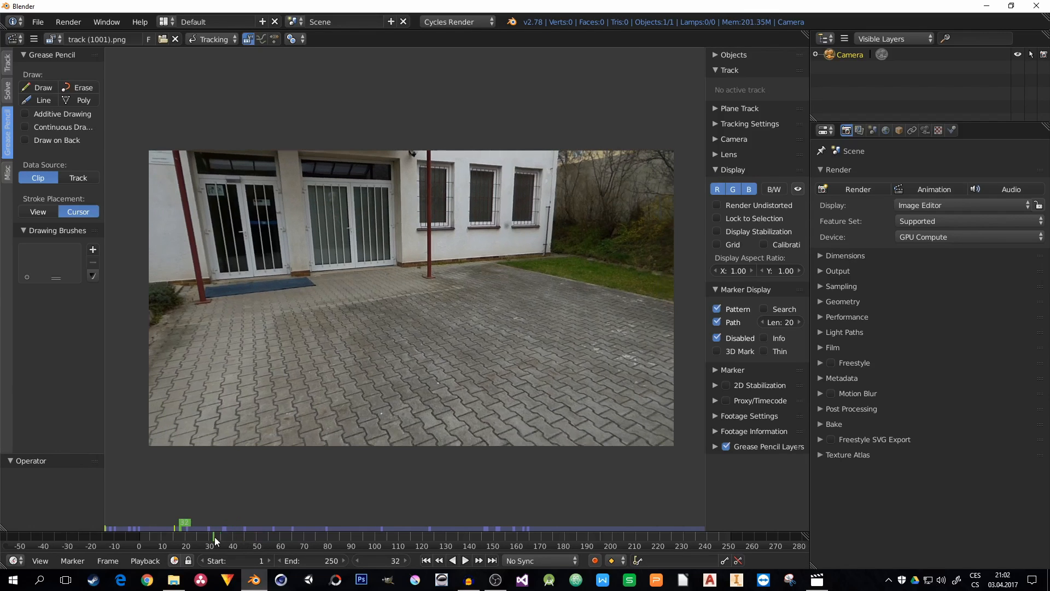
pyautogui.click(470, 537)
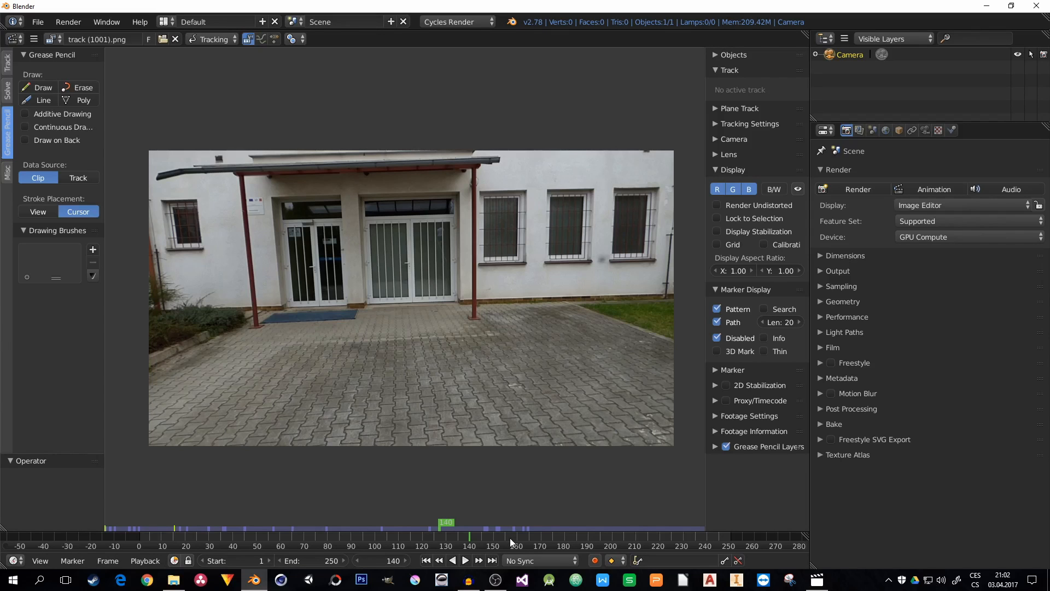
pyautogui.moveTo(450, 539); pyautogui.dragTo(143, 536)
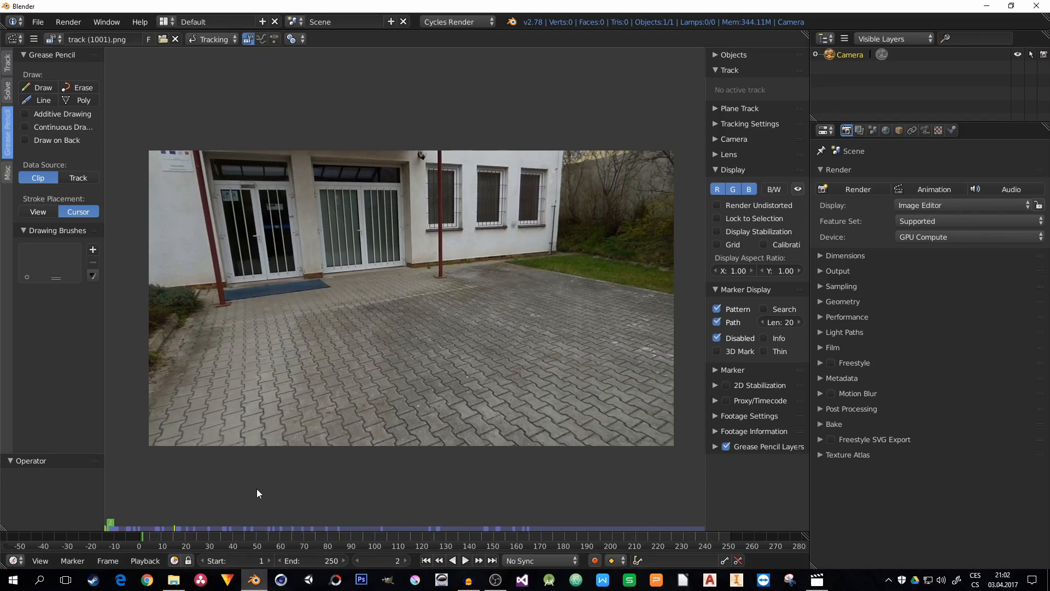
# Set the scene frames to match the clip's length and prefetch the clip's frames into memory.
pyautogui.click(7, 65)
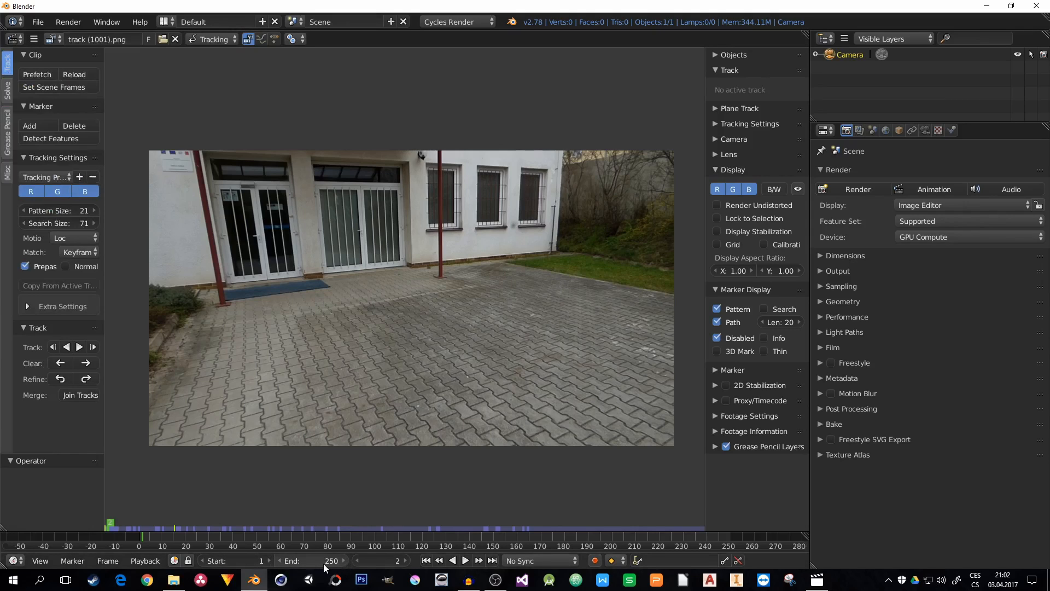
pyautogui.click(47, 90)
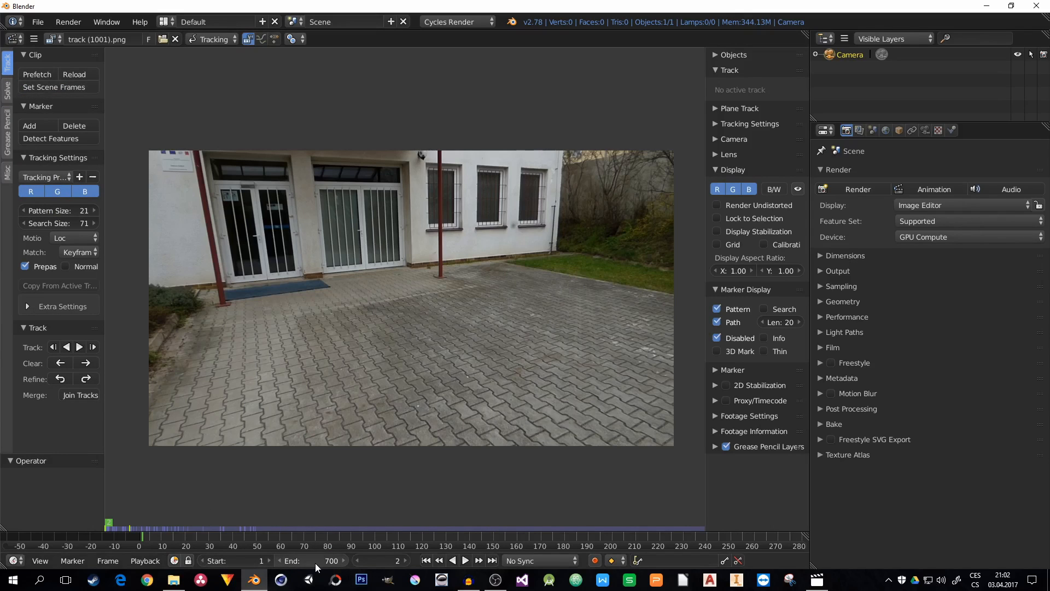
pyautogui.click(33, 75)
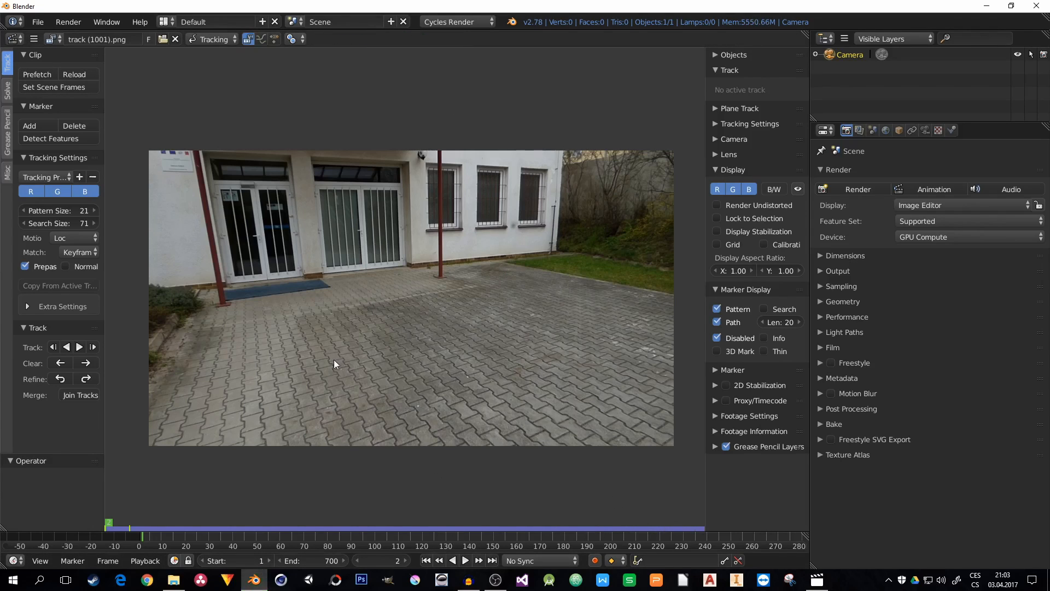
# Check the Sequencer/Clip Editor's Memory Cache Limit in the system user preferences, leaving its value as it is.
pyautogui.click(36, 22)
pyautogui.click(77, 166)
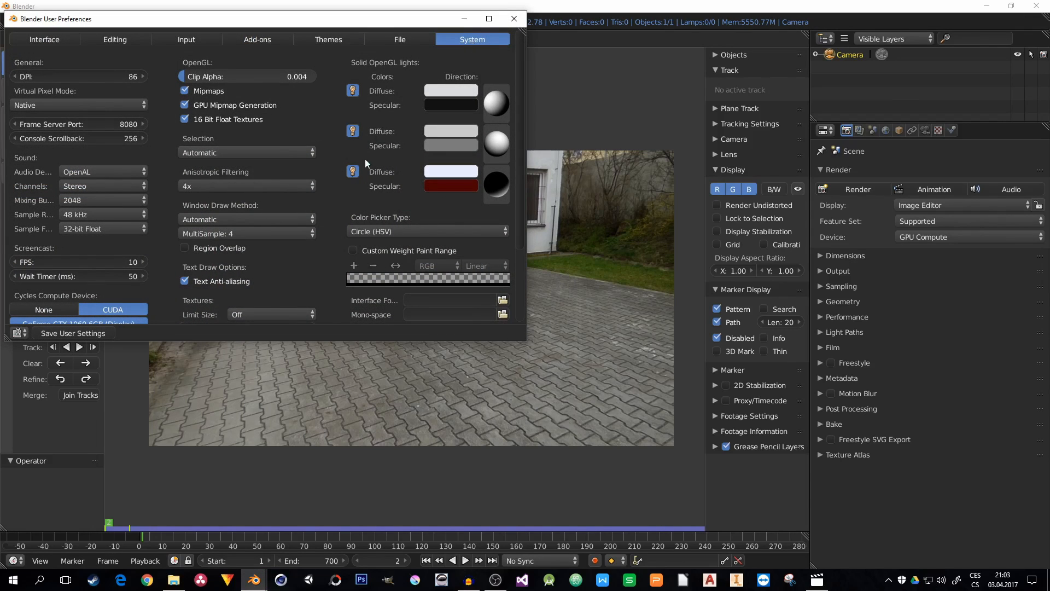
pyautogui.scroll(-5, 361, 169)
pyautogui.moveTo(526, 341); pyautogui.dragTo(552, 429)
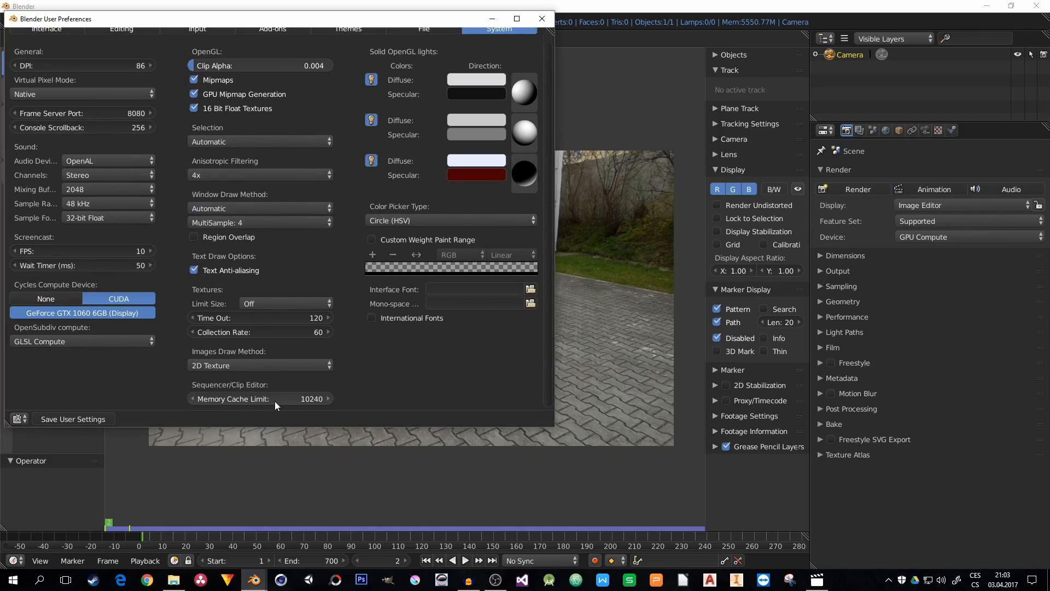
pyautogui.click(291, 398)
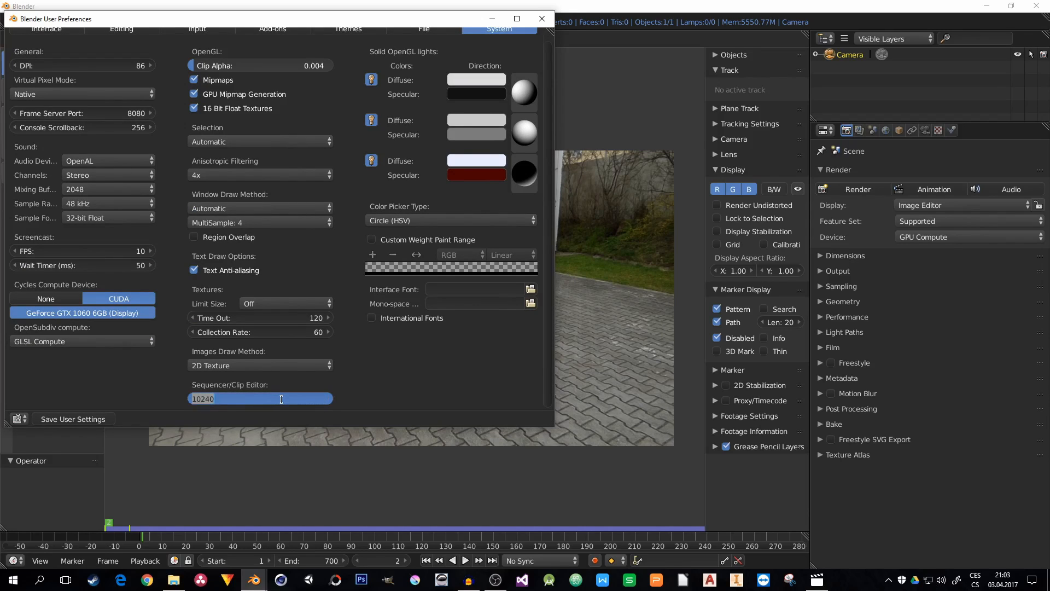
pyautogui.click(281, 400)
pyautogui.press('Return')
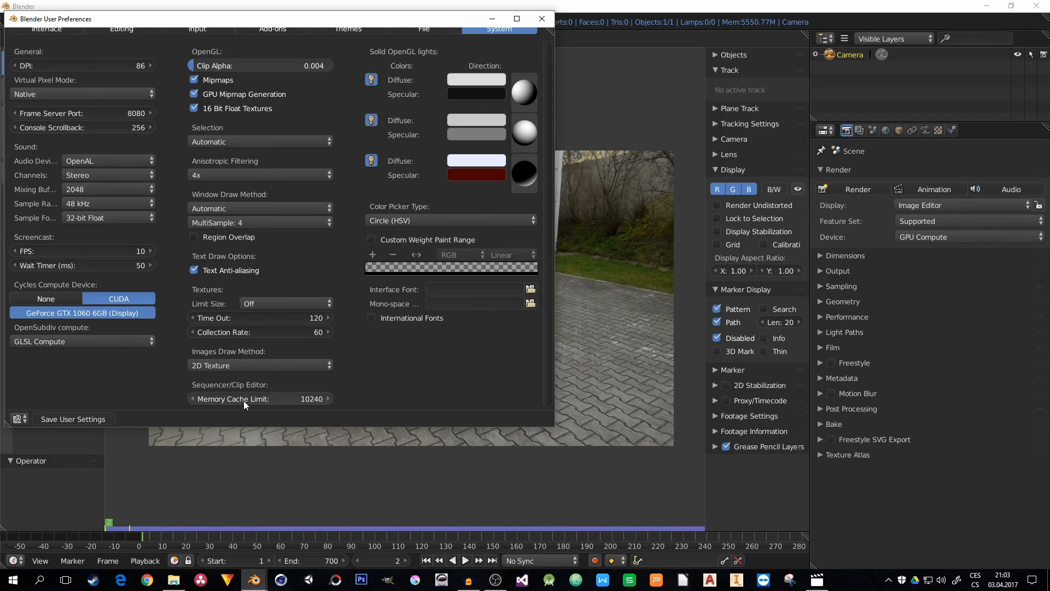
pyautogui.click(539, 21)
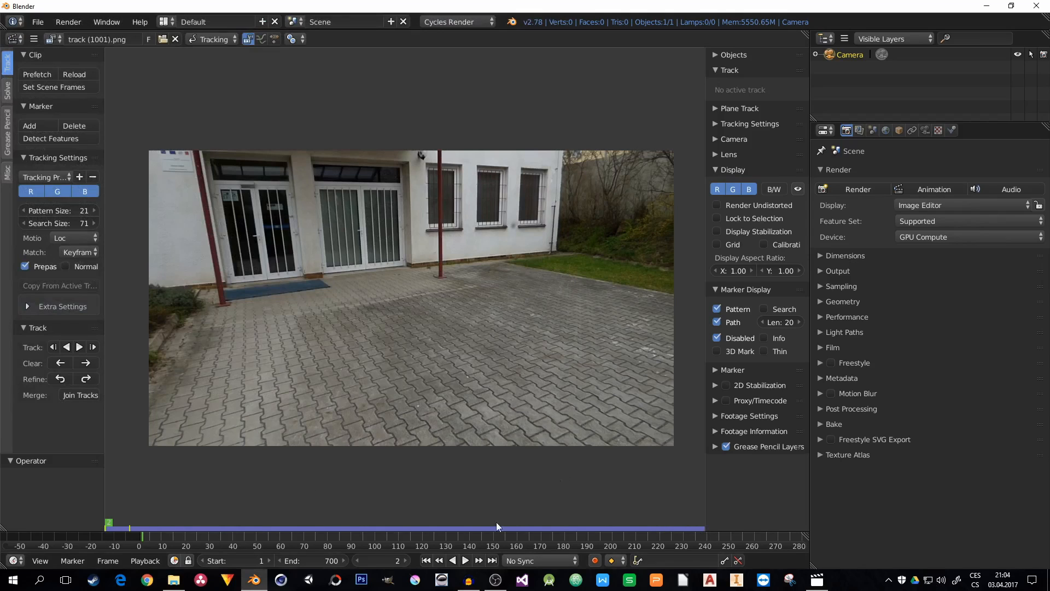
# Play back the prefetched footage, then return to frame 1.
pyautogui.hotkey('alt', 'a')
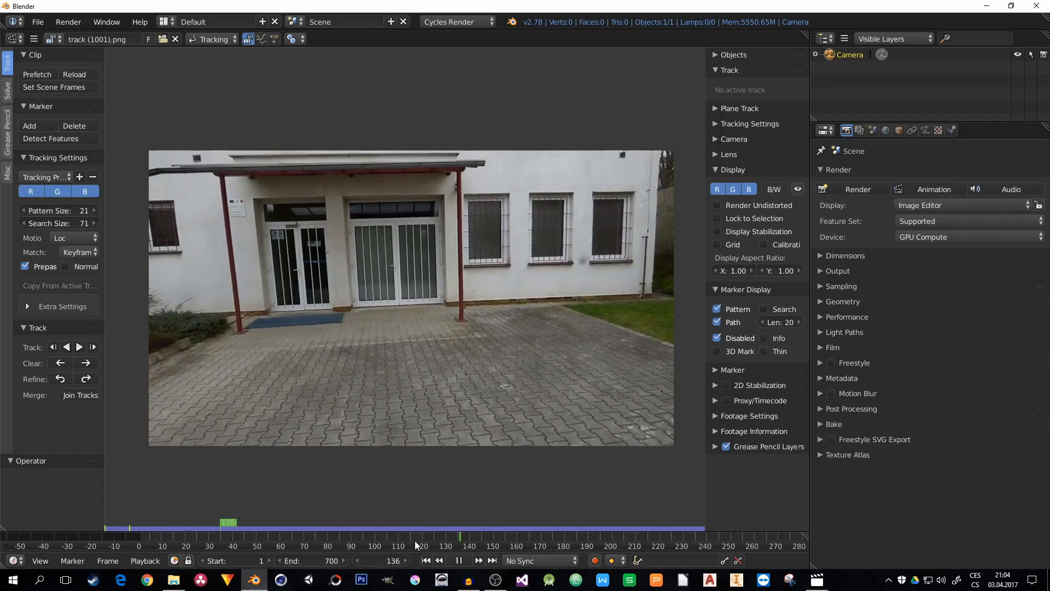
pyautogui.moveTo(415, 540); pyautogui.dragTo(144, 537)
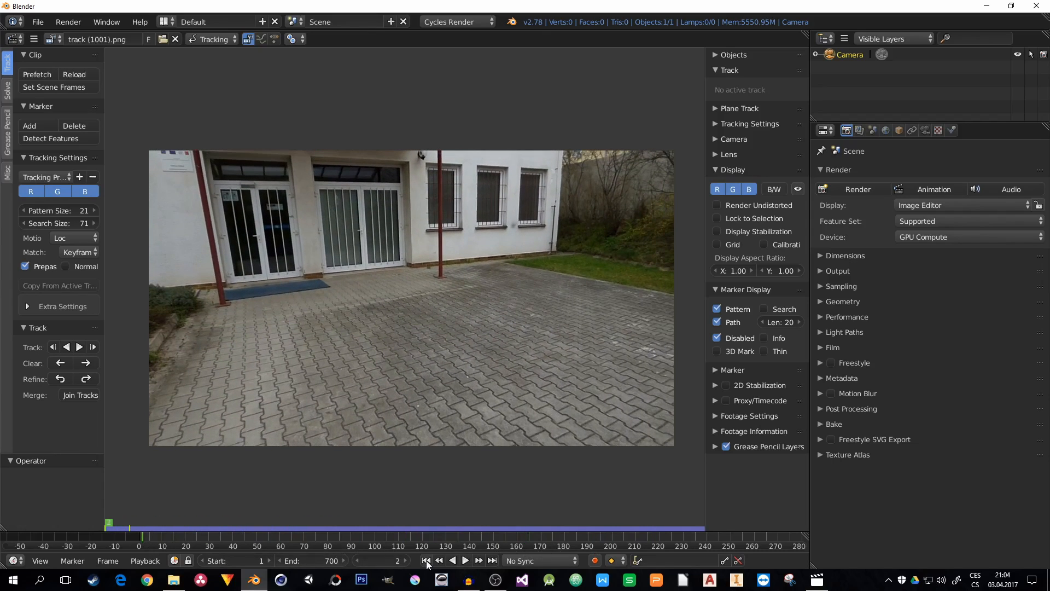
pyautogui.click(426, 560)
# Apply the Fast Motion tracking preset and set its motion model to Loc.
pyautogui.moveTo(318, 289); pyautogui.dragTo(317, 308, button='middle')
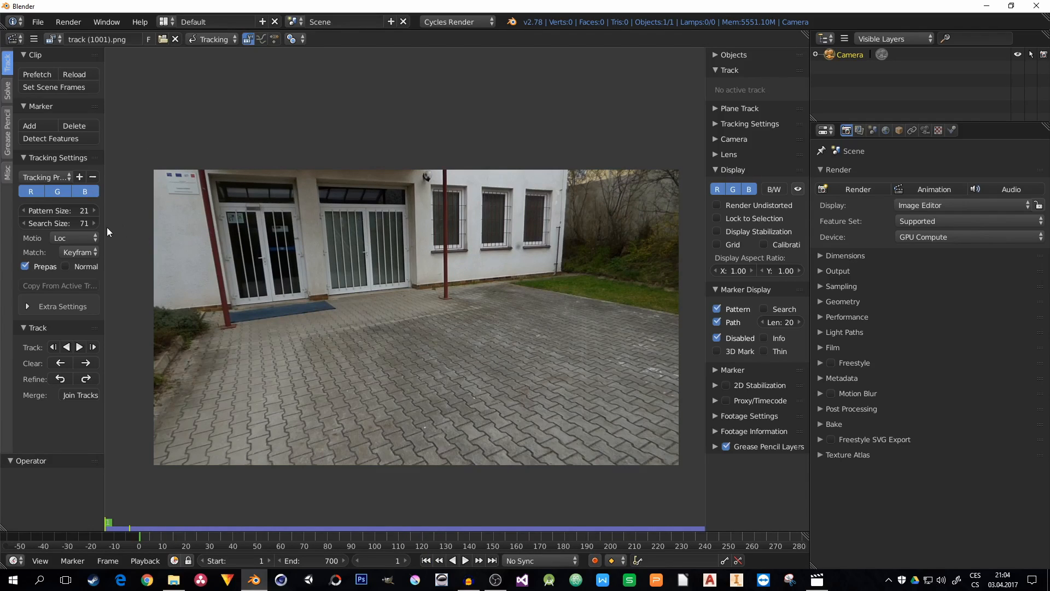
pyautogui.click(60, 176)
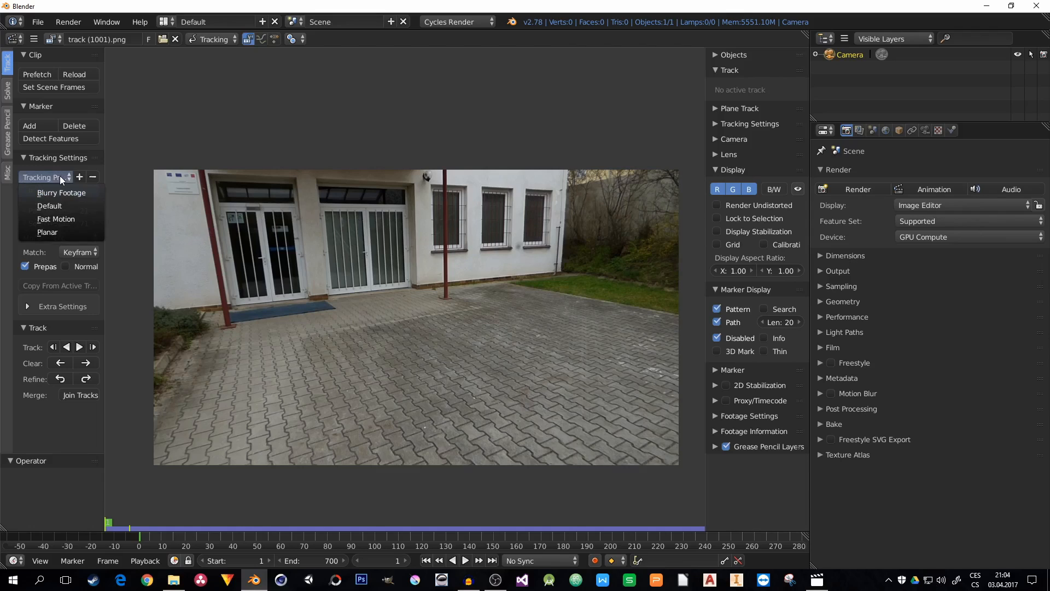
pyautogui.click(52, 176)
pyautogui.click(45, 219)
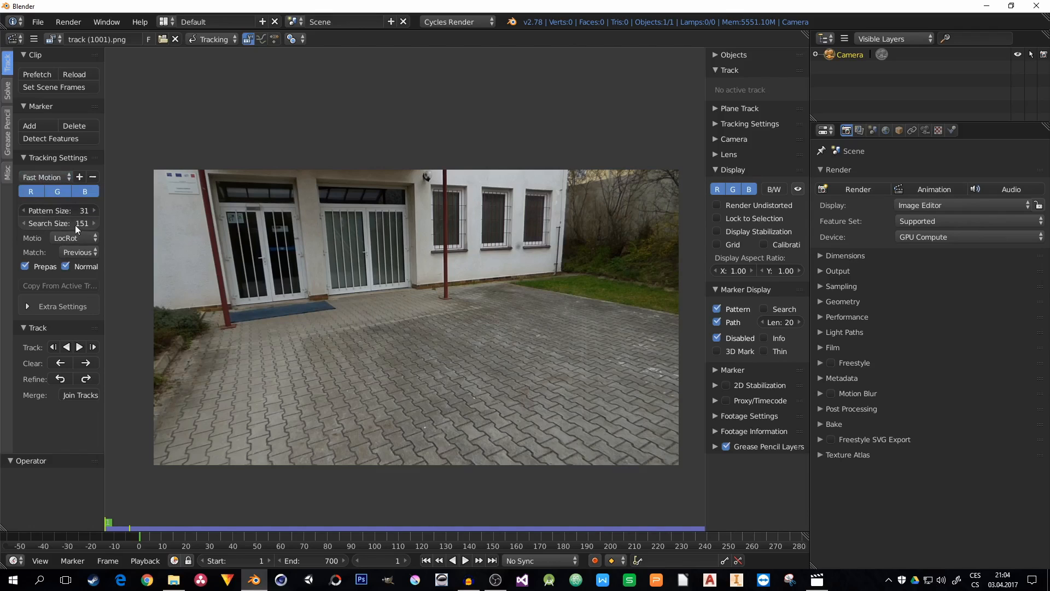
pyautogui.click(61, 237)
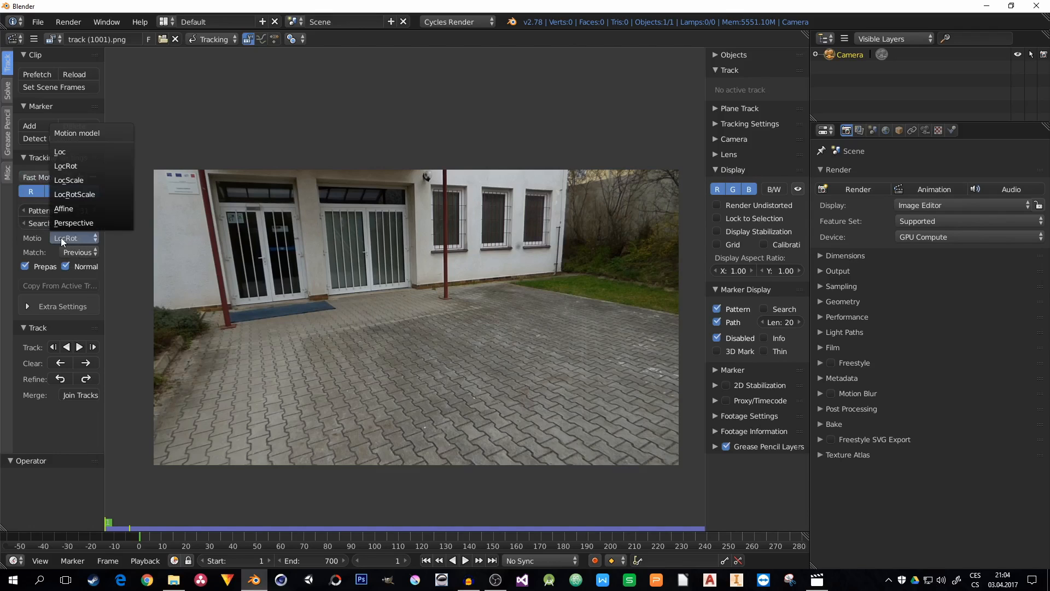
pyautogui.click(71, 156)
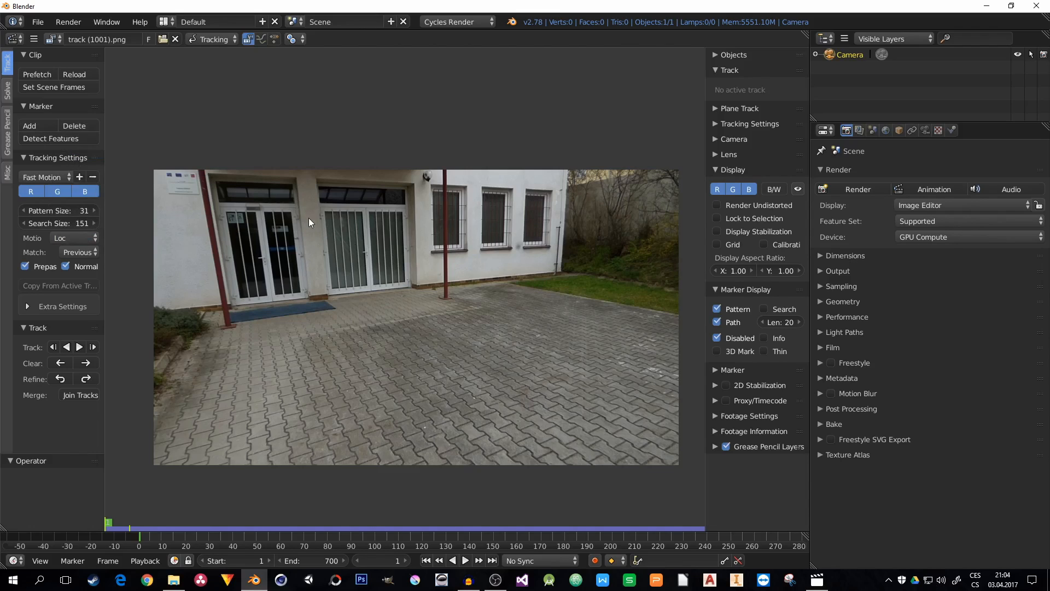
# Add a tracking marker at the upper-left glass corner of the left entrance's right door leaf and fine-tune its position.
pyautogui.moveTo(313, 228); pyautogui.dragTo(449, 326, button='middle')
pyautogui.scroll(6, 394, 317)
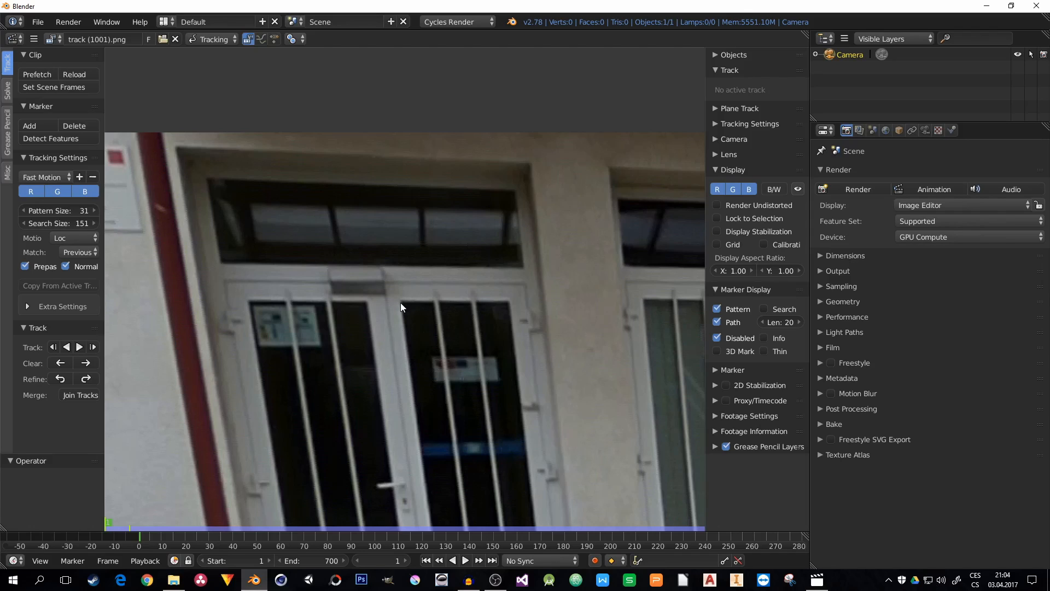
pyautogui.keyDown('ctrl'); pyautogui.click(400, 303); pyautogui.keyUp('ctrl')
pyautogui.moveTo(414, 344); pyautogui.dragTo(351, 253, button='middle')
pyautogui.scroll(2, 341, 221)
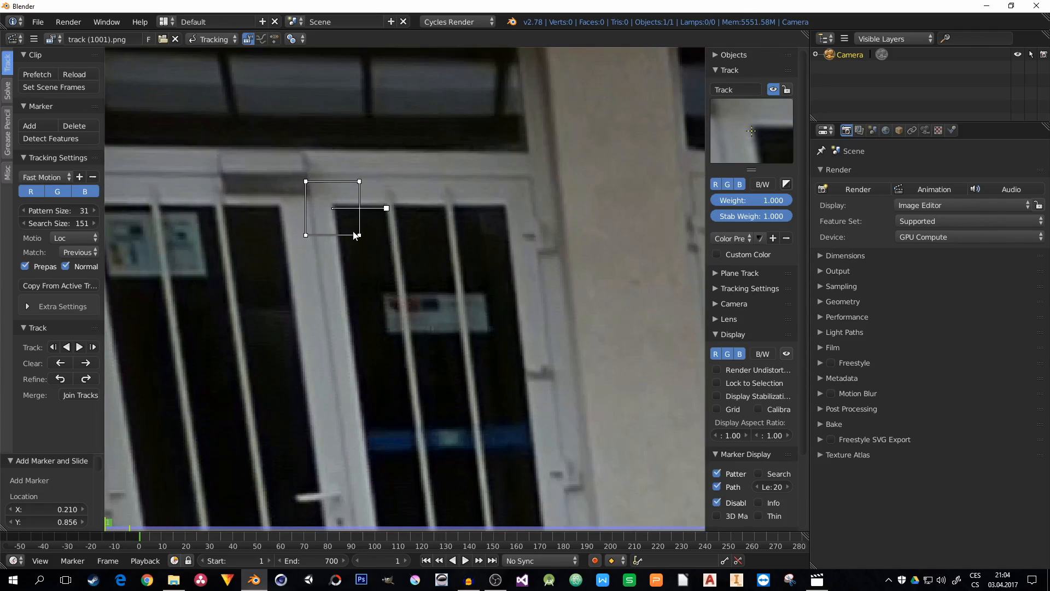
pyautogui.press('g')
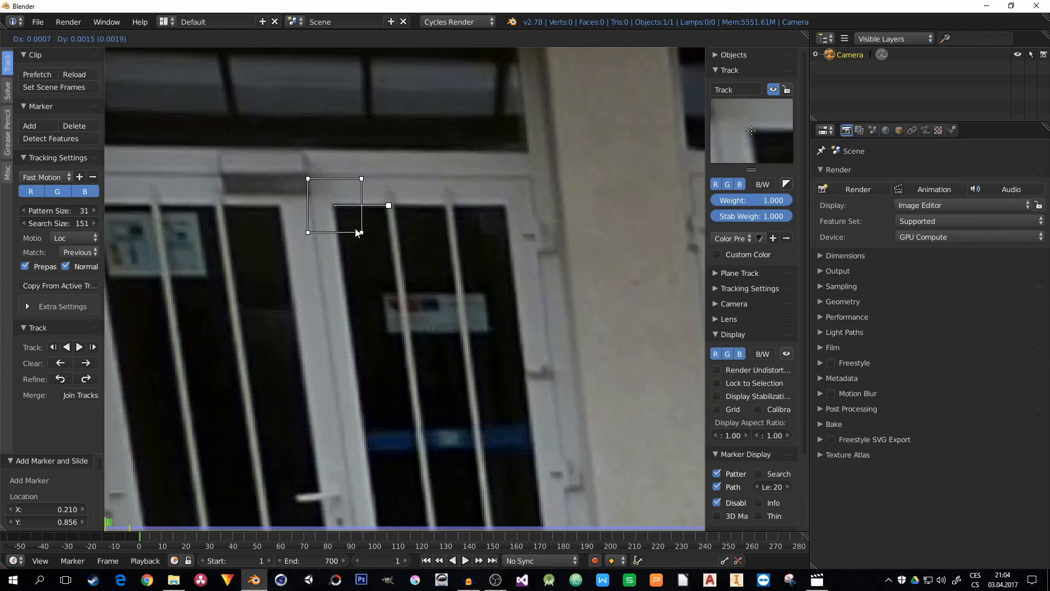
pyautogui.click(354, 233)
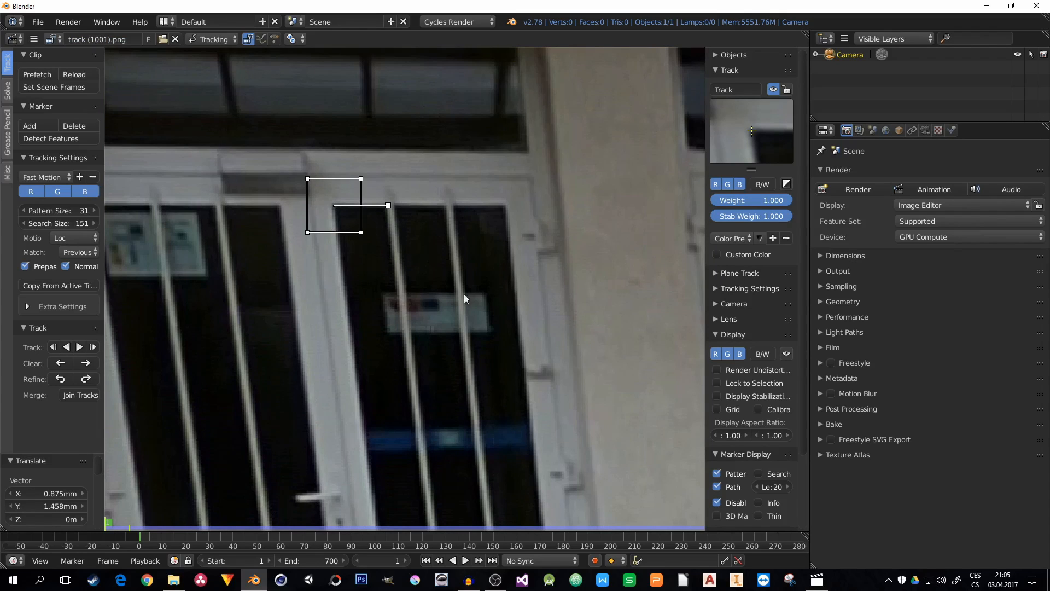
# Turn on the Search area in the marker display and inspect it around the door marker.
pyautogui.click(715, 335)
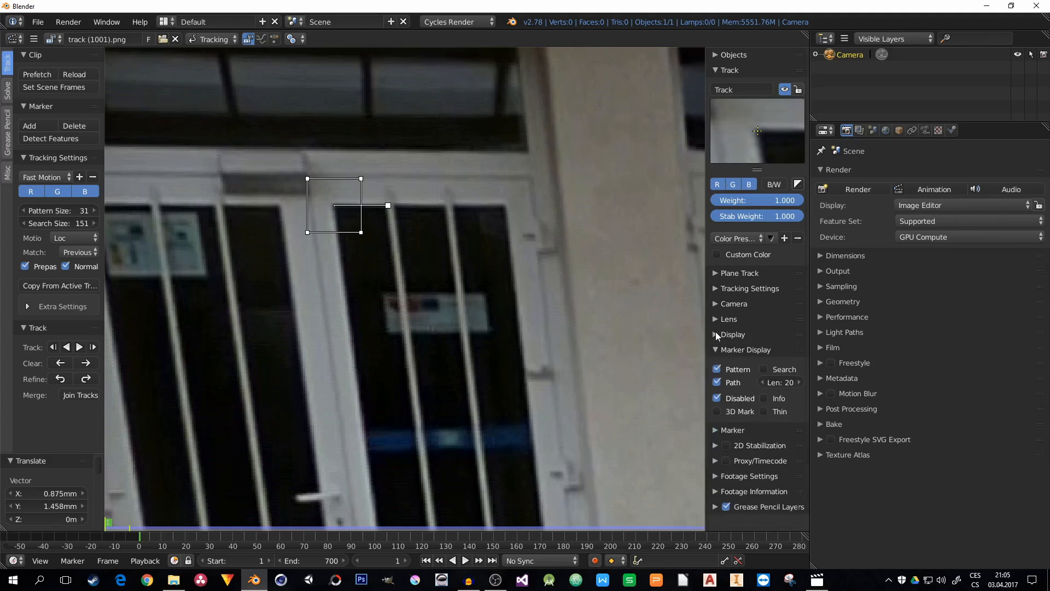
pyautogui.click(764, 370)
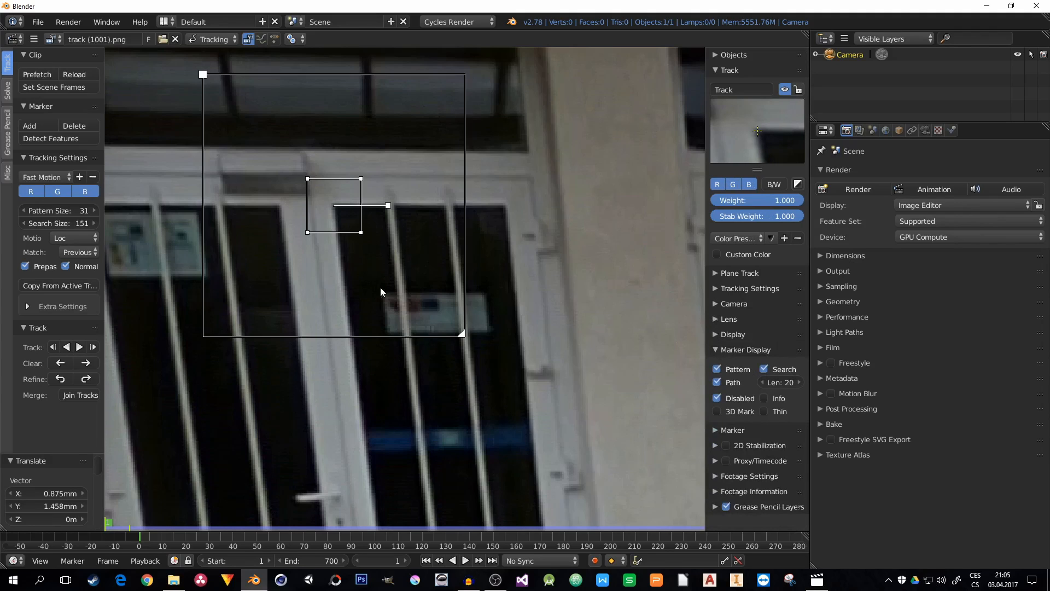
pyautogui.moveTo(380, 287); pyautogui.dragTo(423, 343, button='middle')
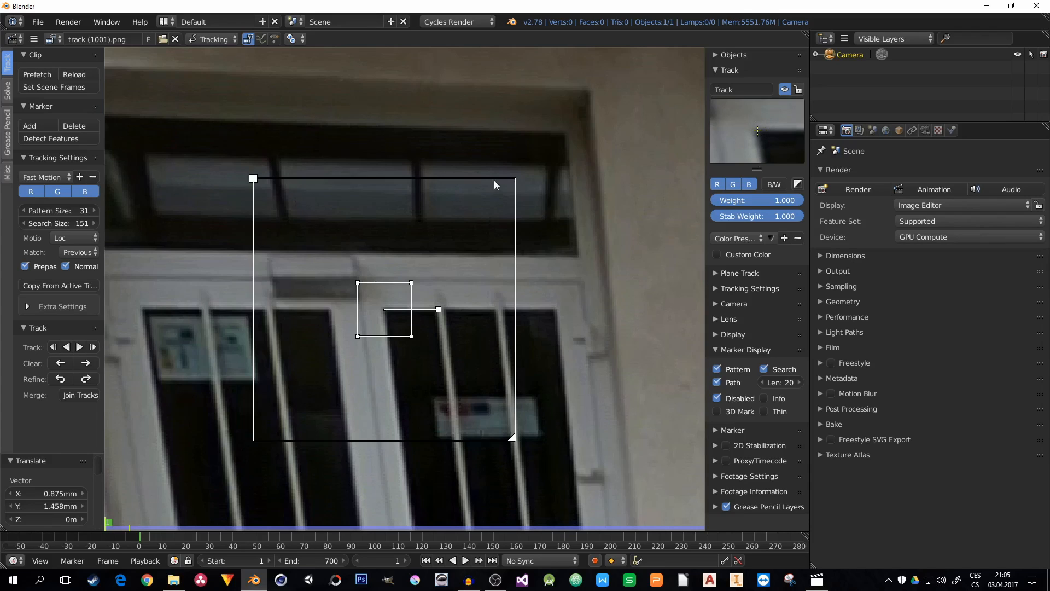
pyautogui.scroll(-5, 510, 179)
pyautogui.moveTo(531, 239); pyautogui.dragTo(420, 184, button='middle')
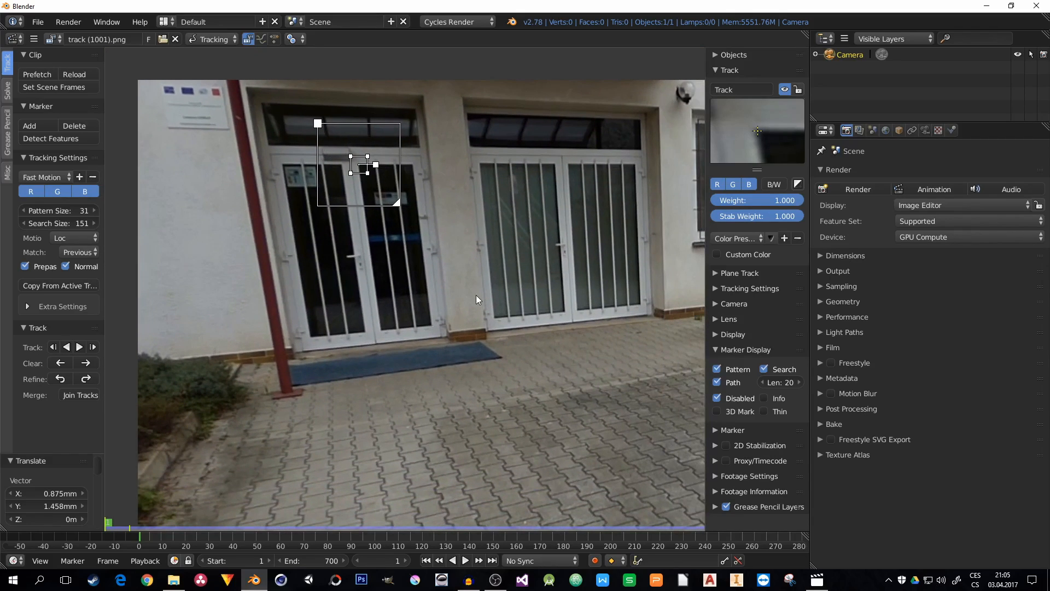
pyautogui.scroll(5, 427, 263)
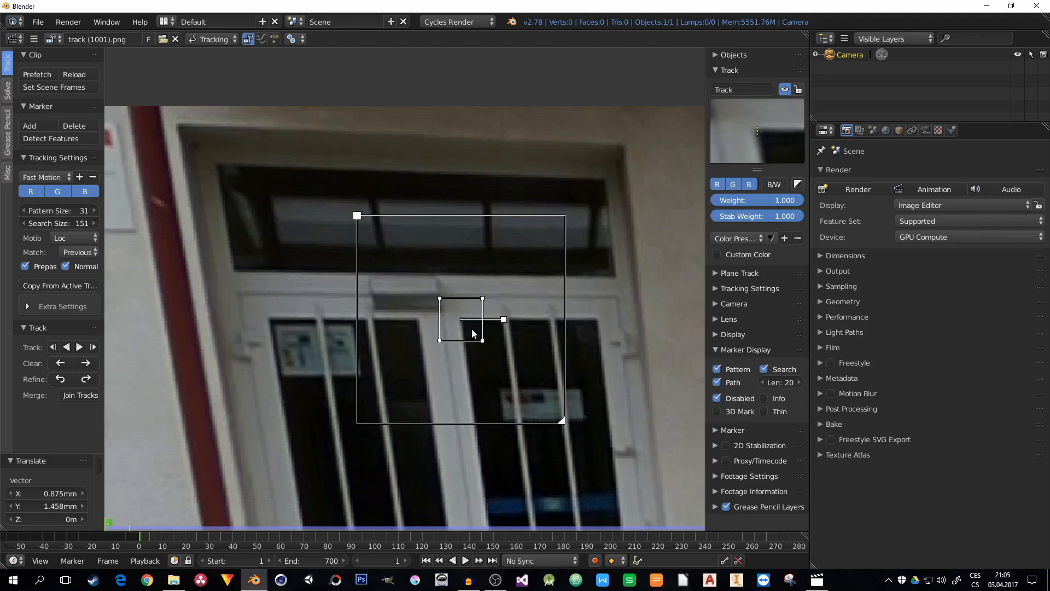
# Shift the door marker's search area slightly downward and try to scale the whole marker up.
pyautogui.moveTo(462, 319); pyautogui.dragTo(445, 285, button='middle')
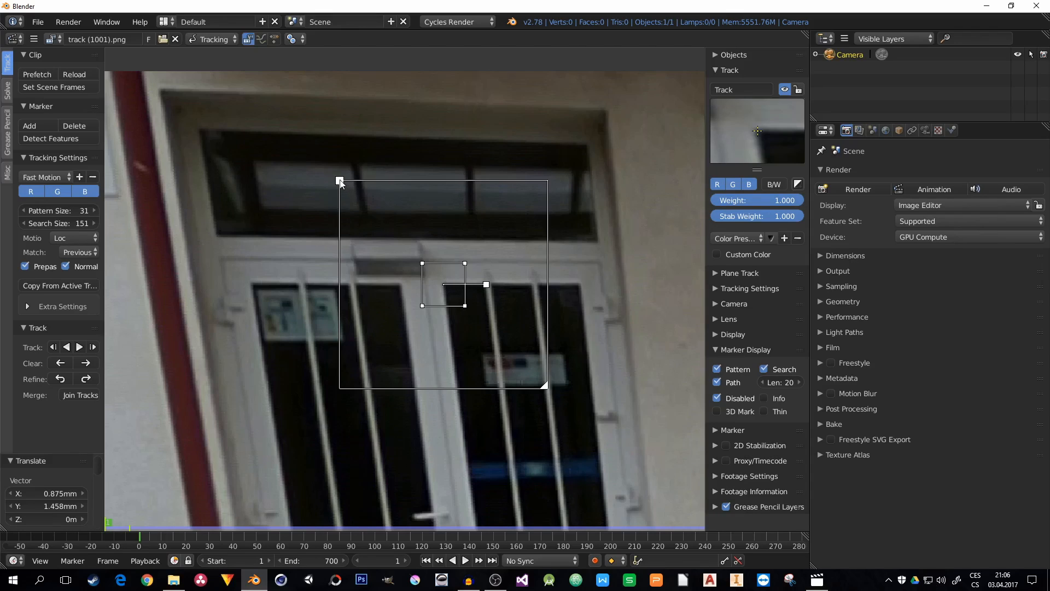
pyautogui.moveTo(340, 182)
pyautogui.mouseDown()
pyautogui.moveTo(335, 169)
pyautogui.moveTo(339, 185)
pyautogui.mouseUp()
pyautogui.press('s')
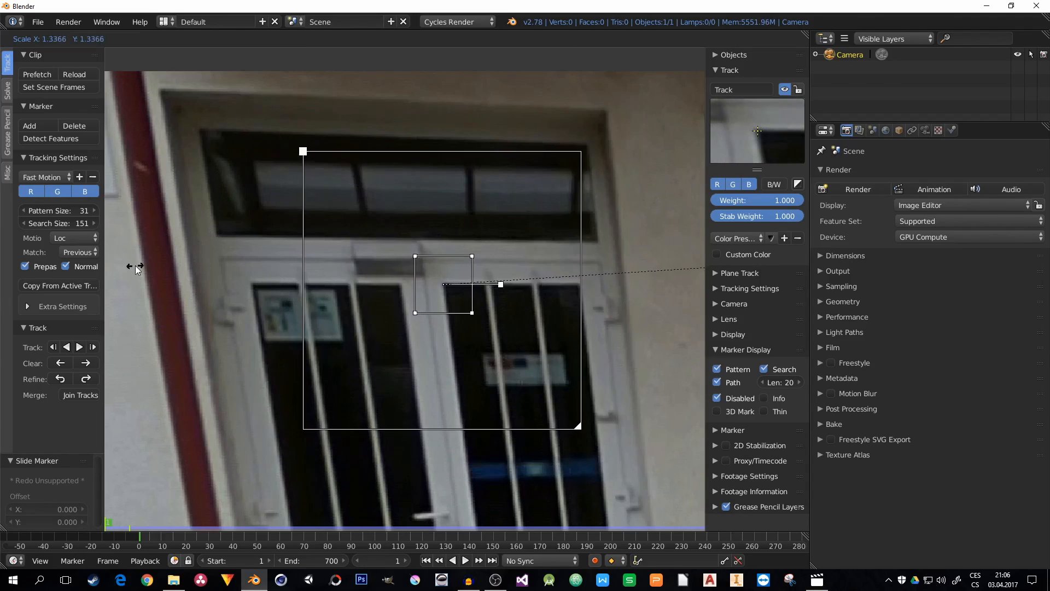
pyautogui.click(339, 331)
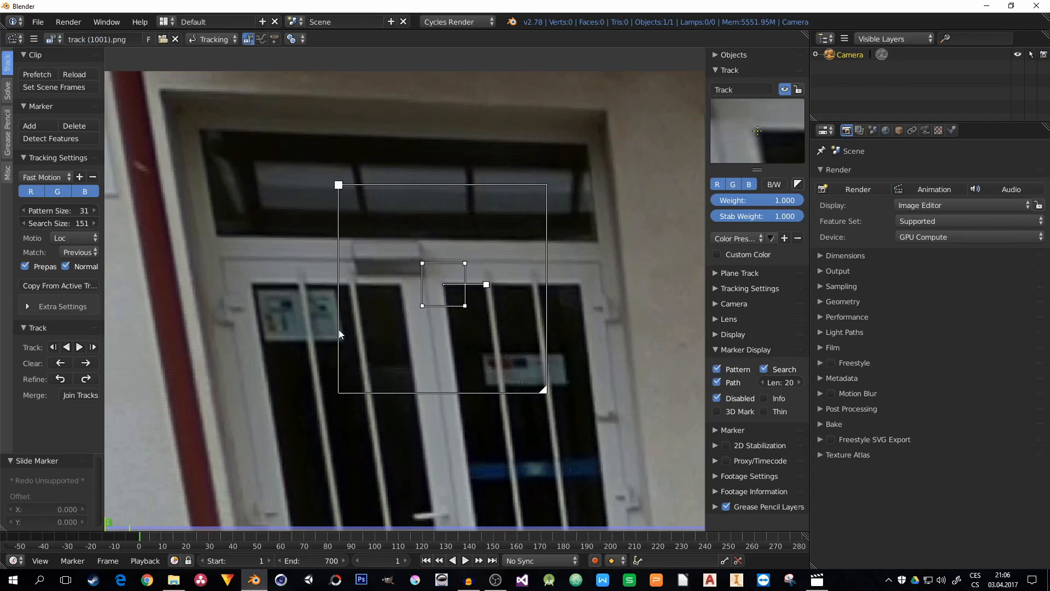
pyautogui.scroll(-3, 336, 329)
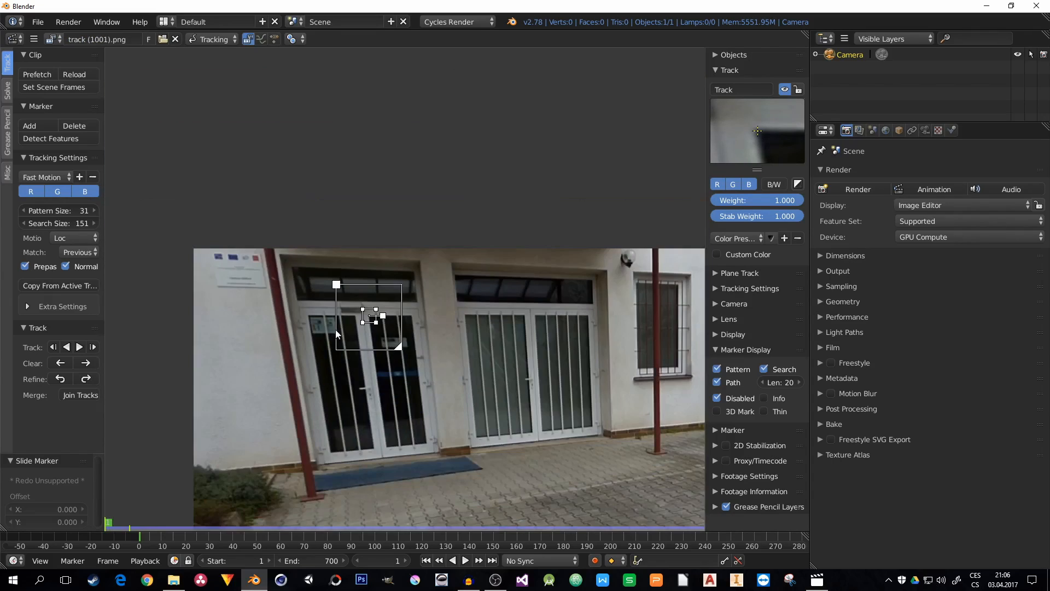
# Add markers at the lower glass corner of the left entrance's right door leaf and at the upper and lower corners of the right entrance's.
pyautogui.moveTo(335, 329); pyautogui.dragTo(279, 237, button='middle')
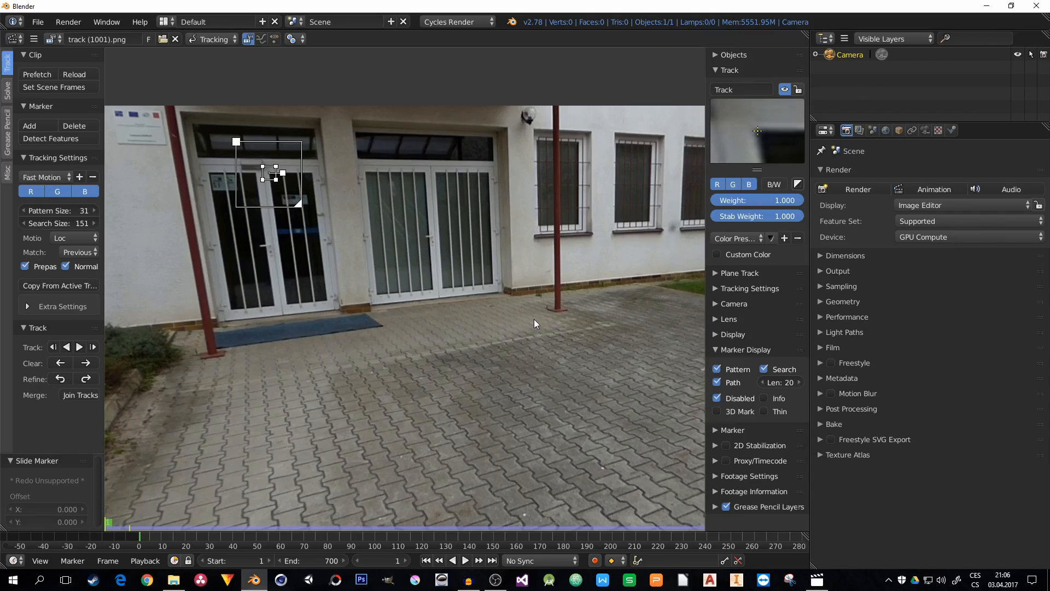
pyautogui.moveTo(341, 289); pyautogui.dragTo(373, 294, button='middle')
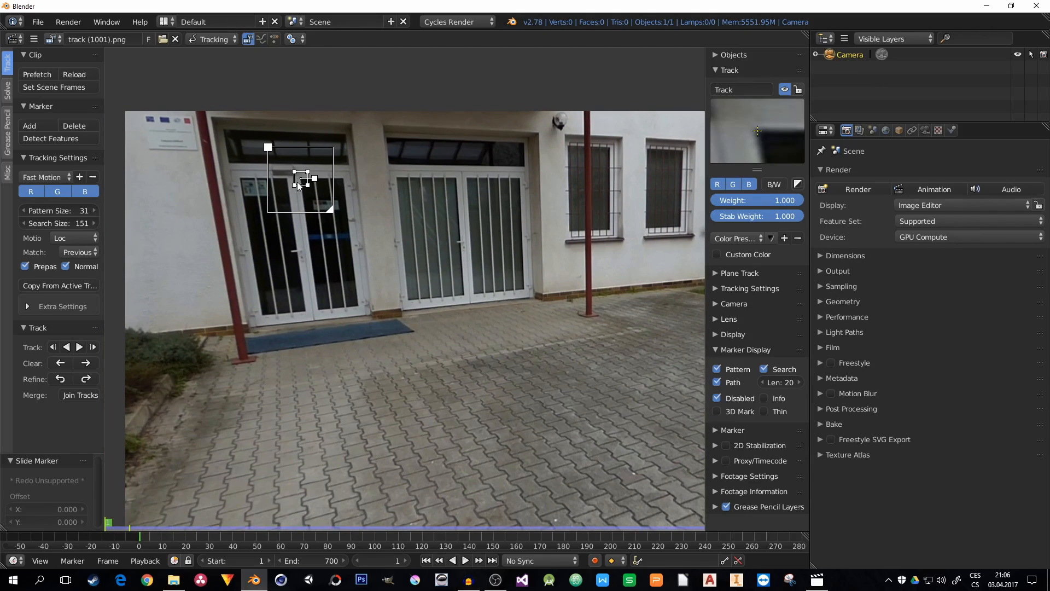
pyautogui.keyDown('ctrl'); pyautogui.click(321, 309); pyautogui.keyUp('ctrl')
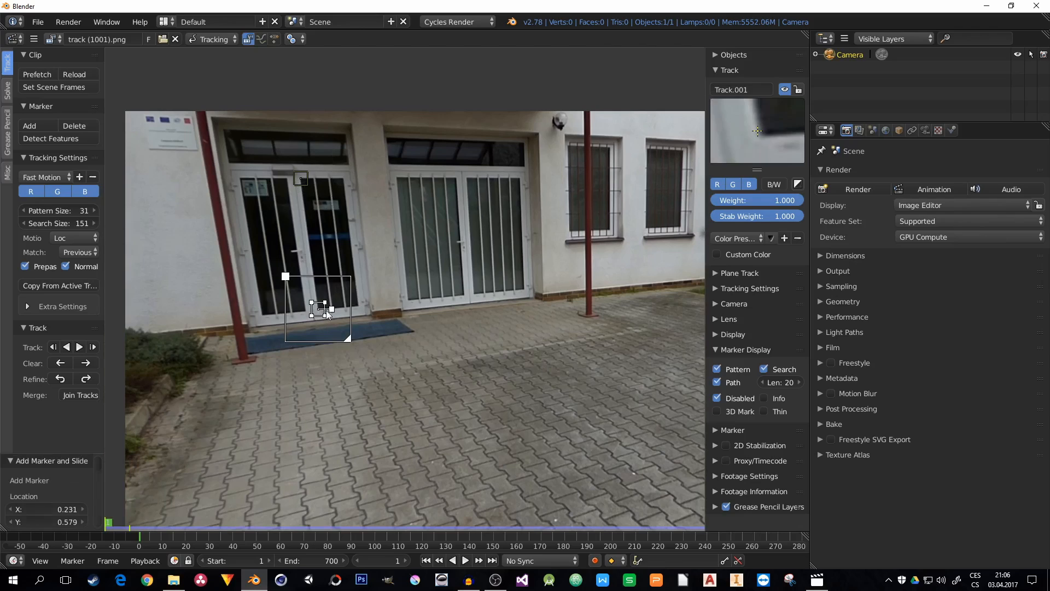
pyautogui.keyDown('ctrl'); pyautogui.click(474, 293); pyautogui.keyUp('ctrl')
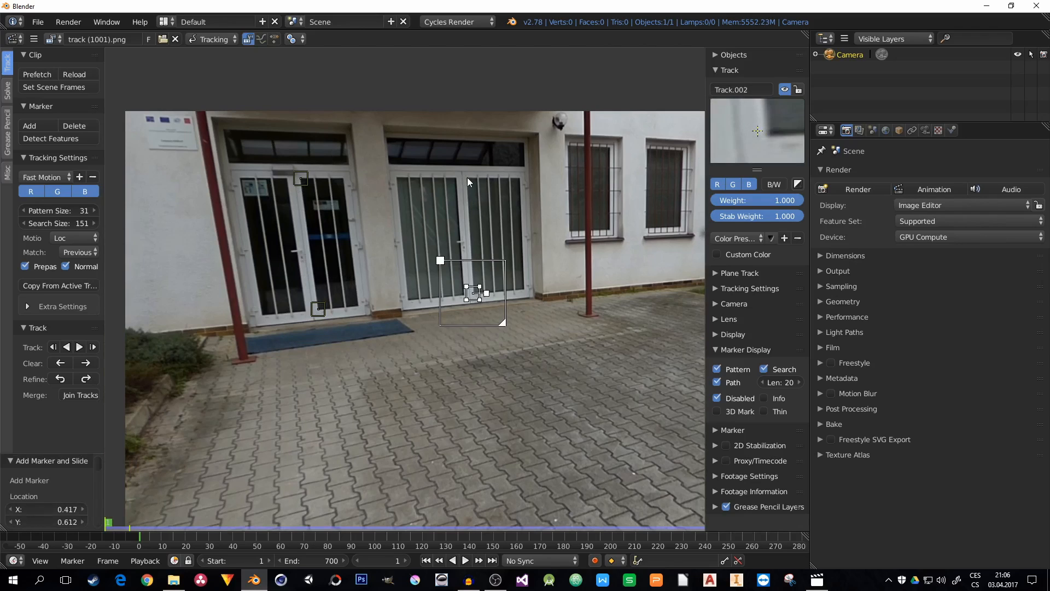
pyautogui.keyDown('ctrl'); pyautogui.click(467, 178); pyautogui.keyUp('ctrl')
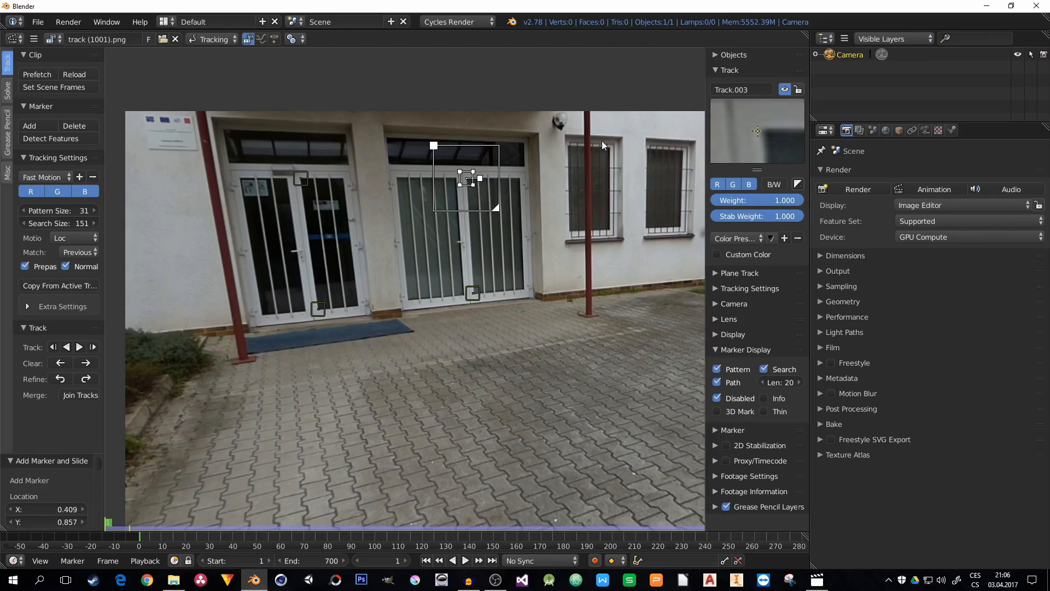
# Add markers at the upper-left corners of both nearest windows, at their sill ends, and beside the left post above the entrance.
pyautogui.keyDown('ctrl'); pyautogui.click(565, 136); pyautogui.keyUp('ctrl')
pyautogui.keyDown('ctrl'); pyautogui.click(647, 138); pyautogui.keyUp('ctrl')
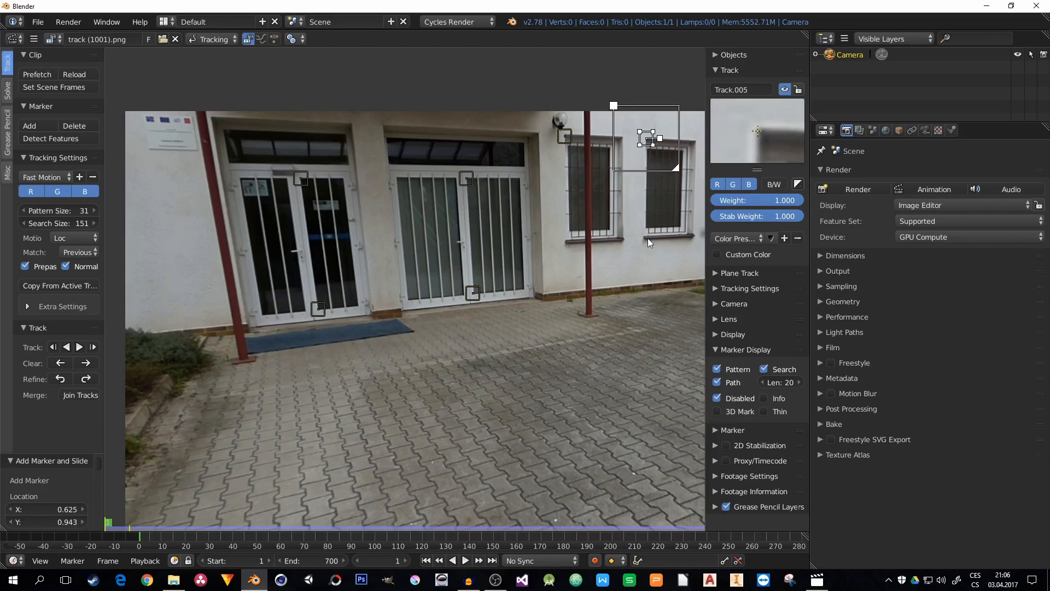
pyautogui.keyDown('ctrl'); pyautogui.click(692, 234); pyautogui.keyUp('ctrl')
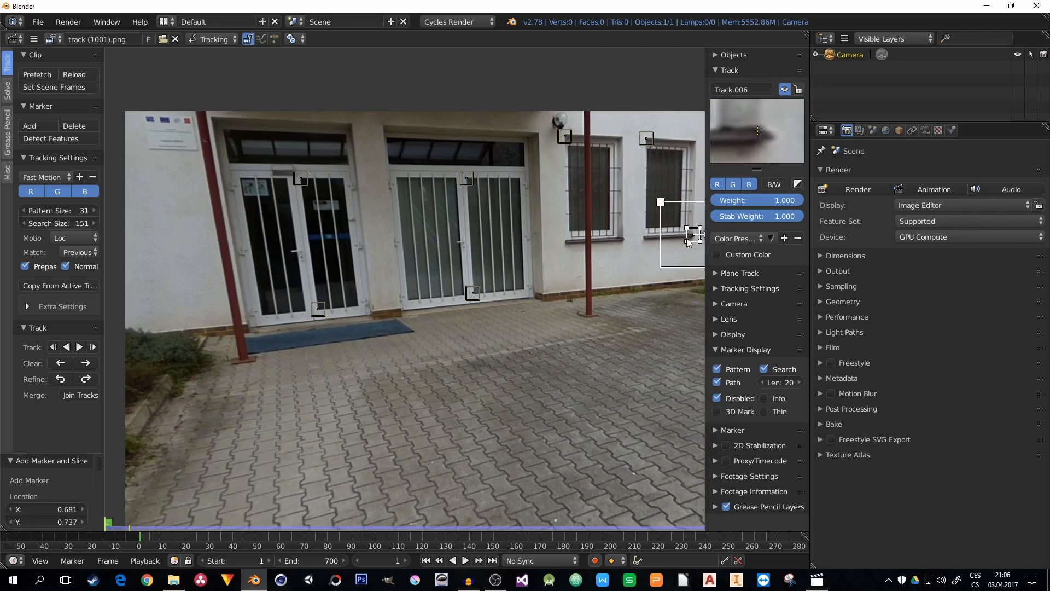
pyautogui.keyDown('ctrl'); pyautogui.click(566, 241); pyautogui.keyUp('ctrl')
pyautogui.keyDown('ctrl'); pyautogui.click(212, 118); pyautogui.keyUp('ctrl')
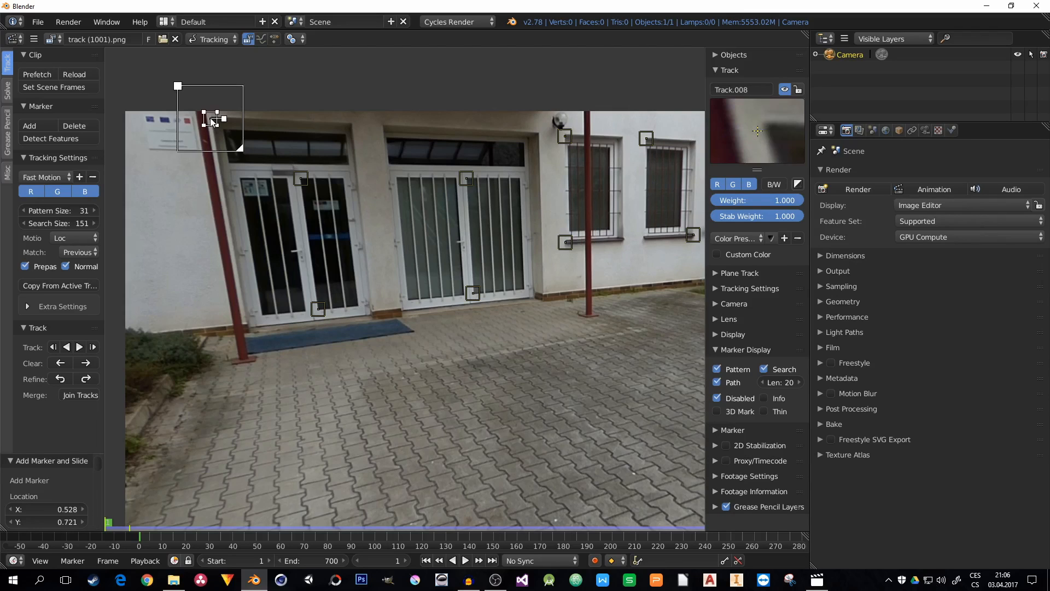
# Play the clip to frame 6 and delete the marker beside the left post at the image's upper edge.
pyautogui.scroll(-2, 428, 239)
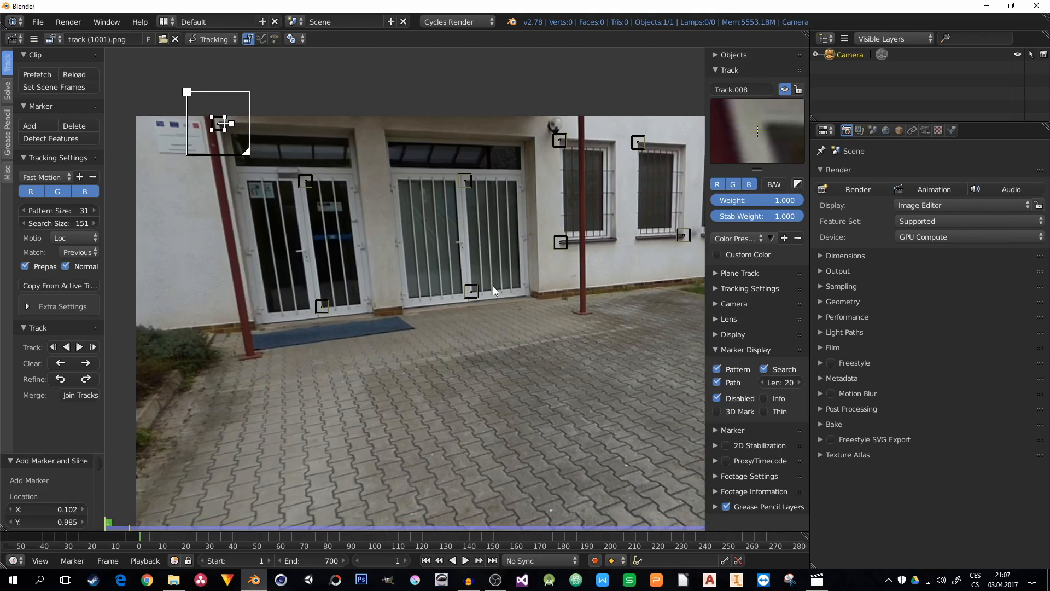
pyautogui.moveTo(511, 267); pyautogui.dragTo(478, 293, button='middle')
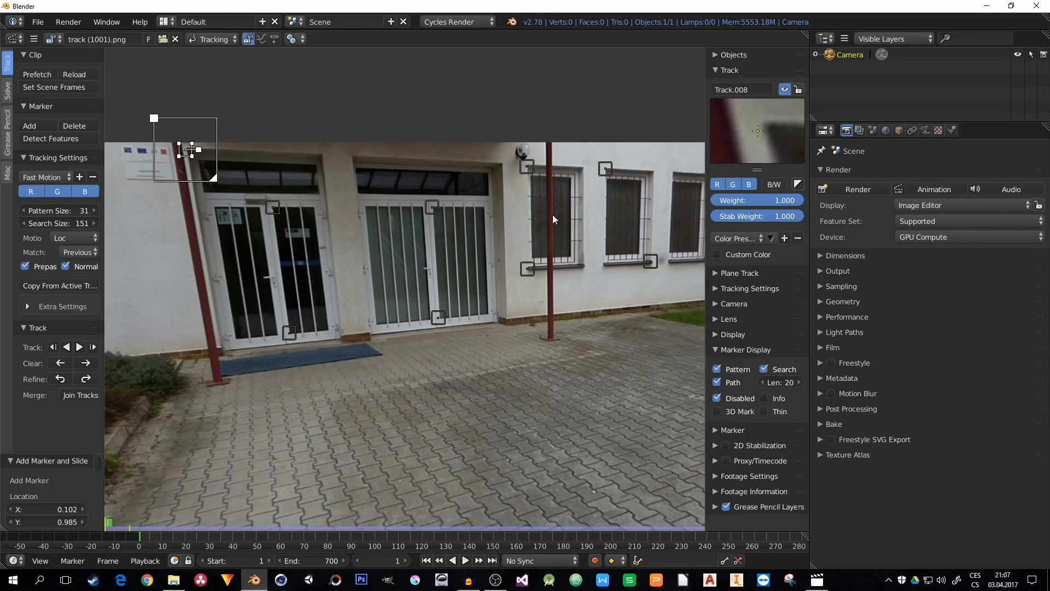
pyautogui.scroll(-2, 403, 264)
pyautogui.scroll(1, 403, 263)
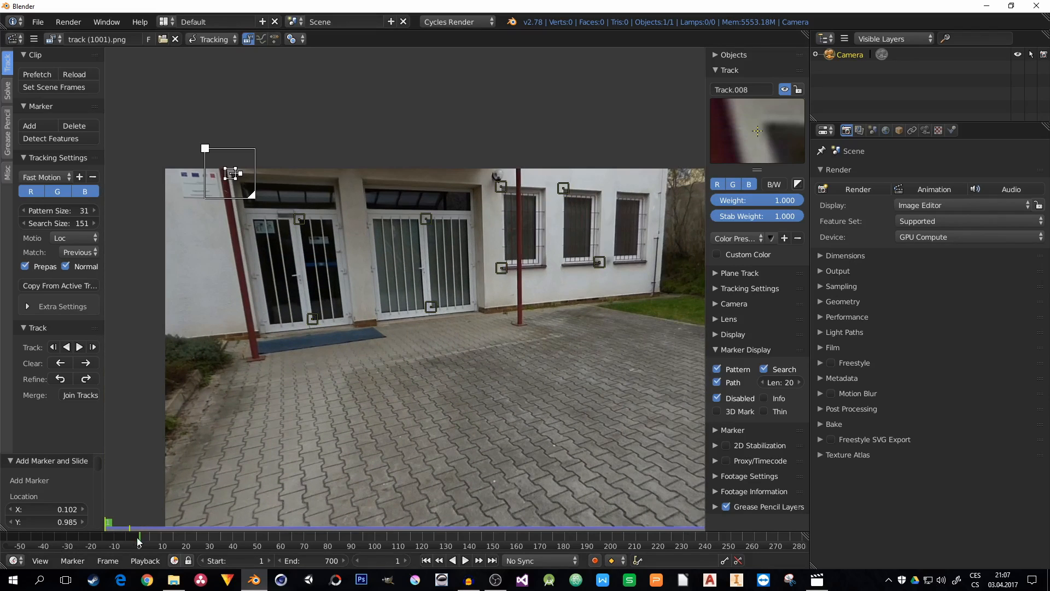
pyautogui.hotkey('alt', 'a')
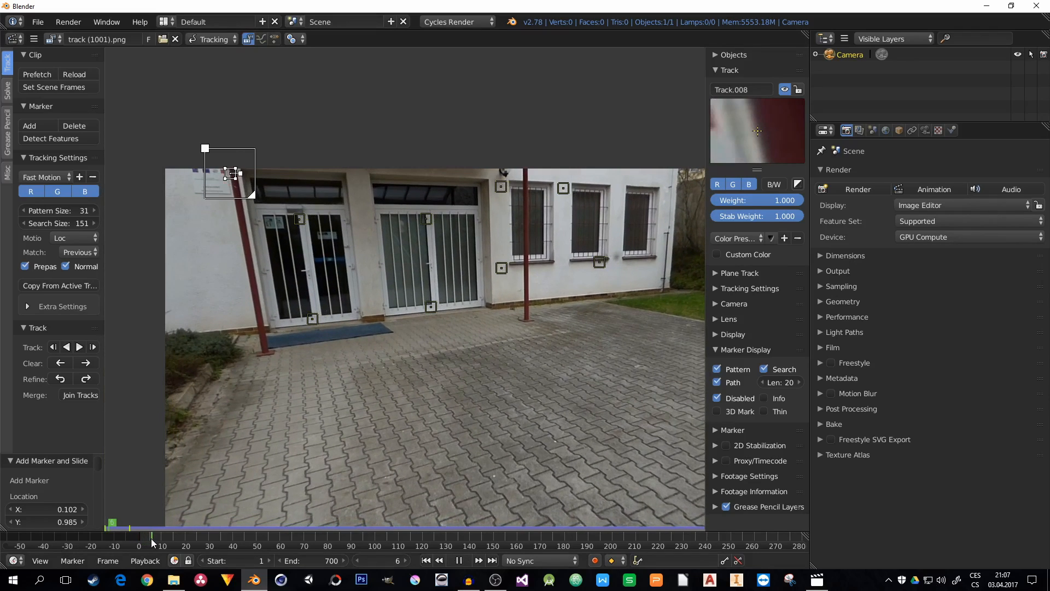
pyautogui.hotkey('alt', 'a')
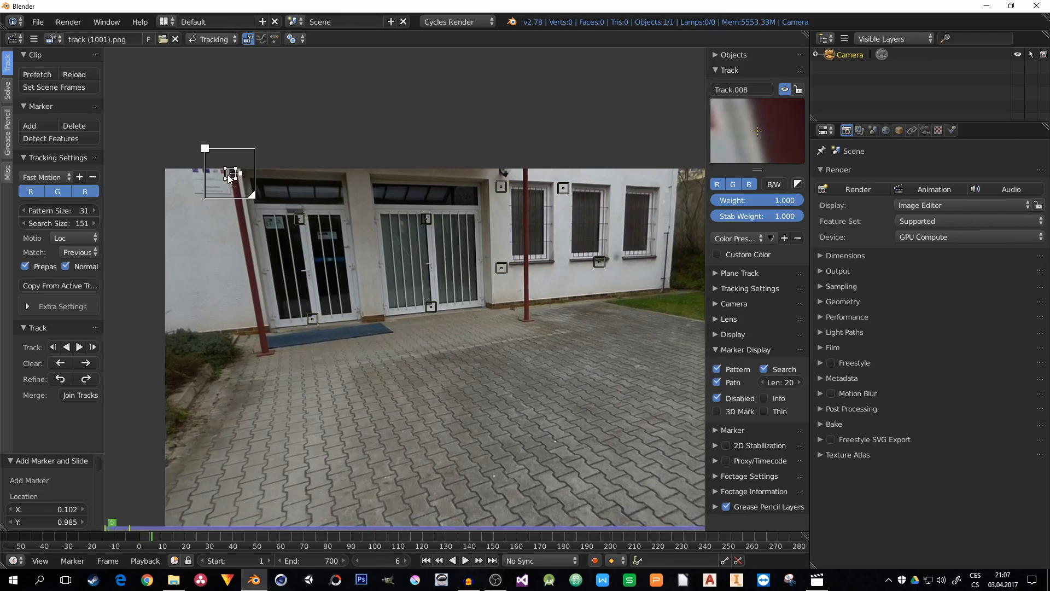
pyautogui.press('x')
pyautogui.click(239, 172)
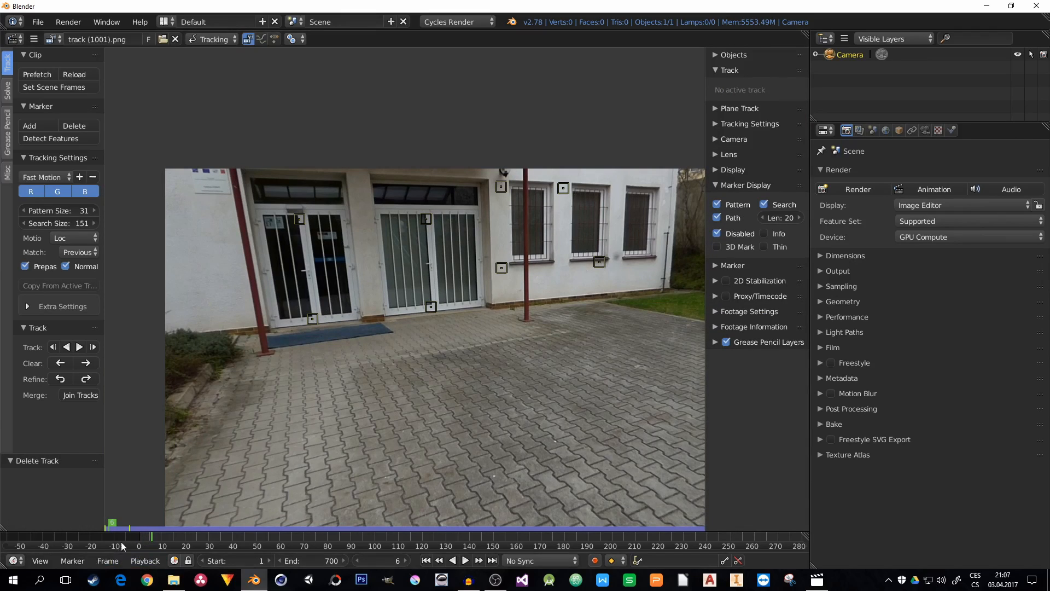
# Play and scrub through the footage to examine which marked features stay in view, then return to frame 1.
pyautogui.hotkey('alt', 'a')
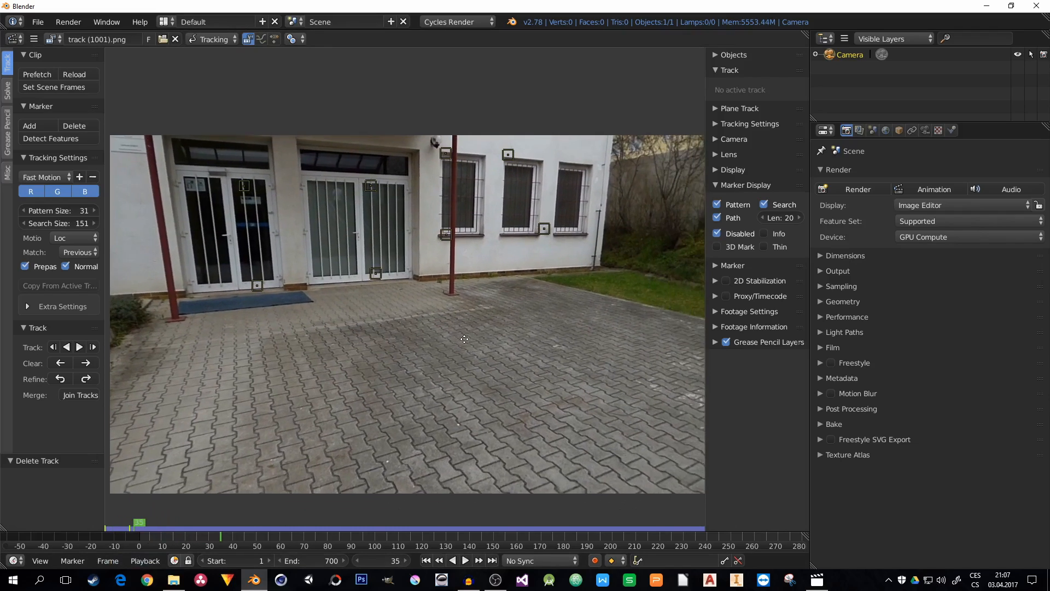
pyautogui.scroll(-3, 475, 351)
pyautogui.hotkey('alt', 'a')
pyautogui.scroll(2, 447, 328)
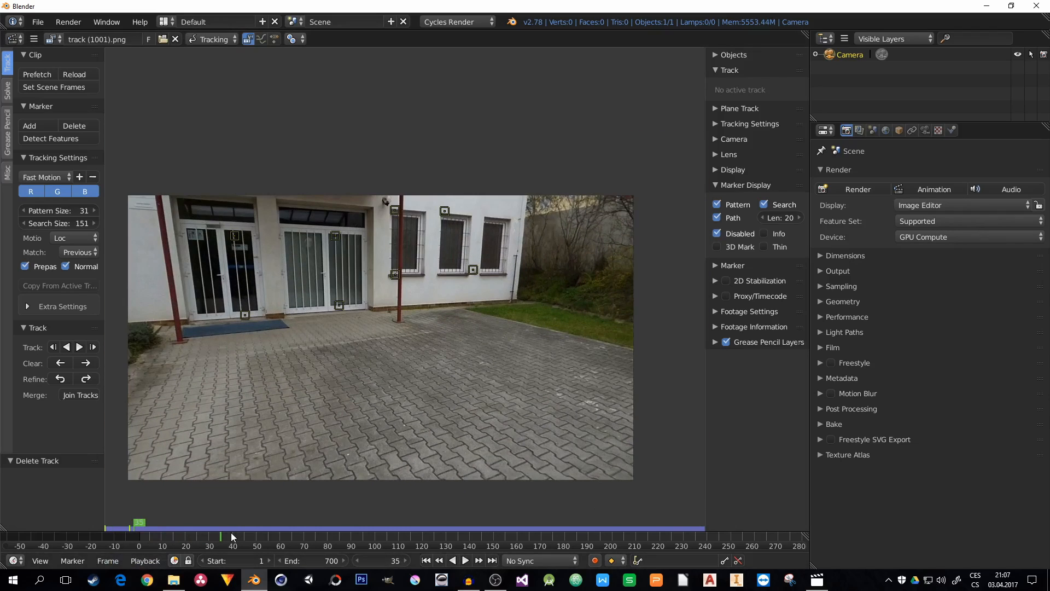
pyautogui.moveTo(221, 537); pyautogui.dragTo(583, 549)
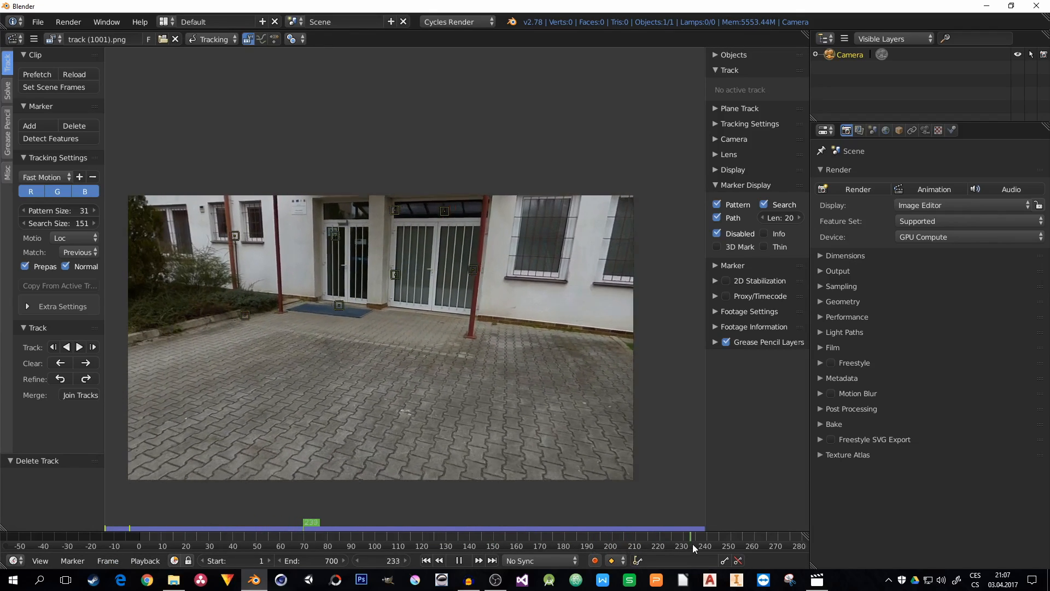
pyautogui.hotkey('alt', 'a')
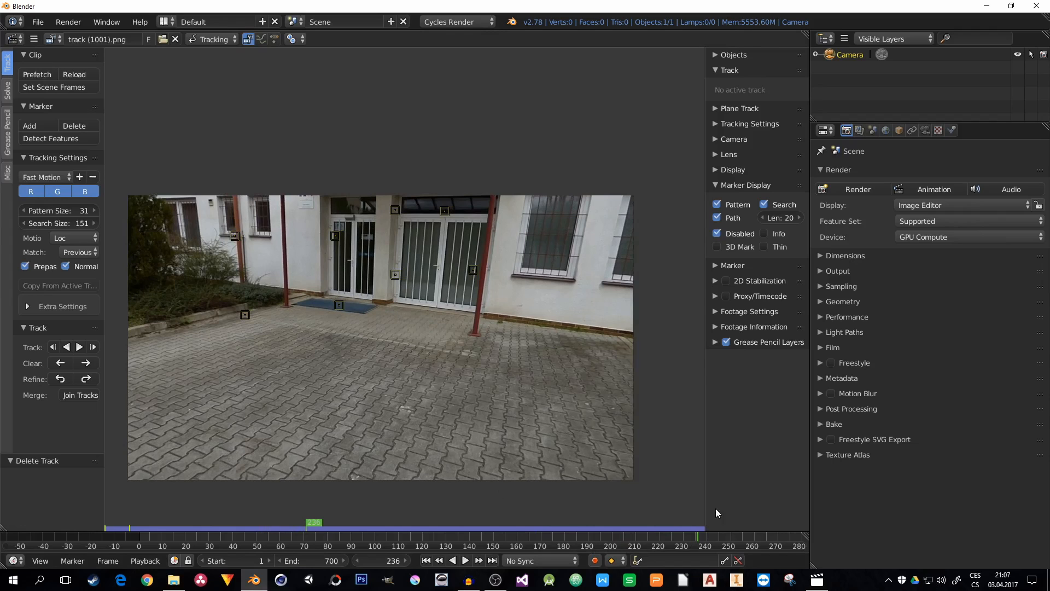
pyautogui.hotkey('shift', 'alt', 'a')
pyautogui.moveTo(687, 543); pyautogui.dragTo(590, 545)
pyautogui.scroll(-13, 592, 539)
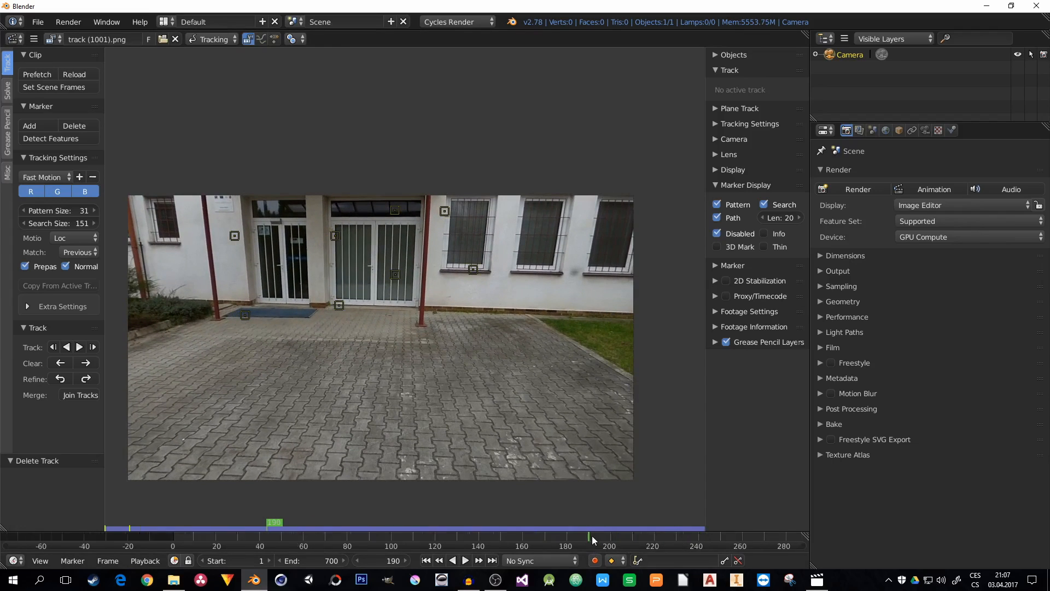
pyautogui.moveTo(592, 536); pyautogui.dragTo(305, 546, button='middle')
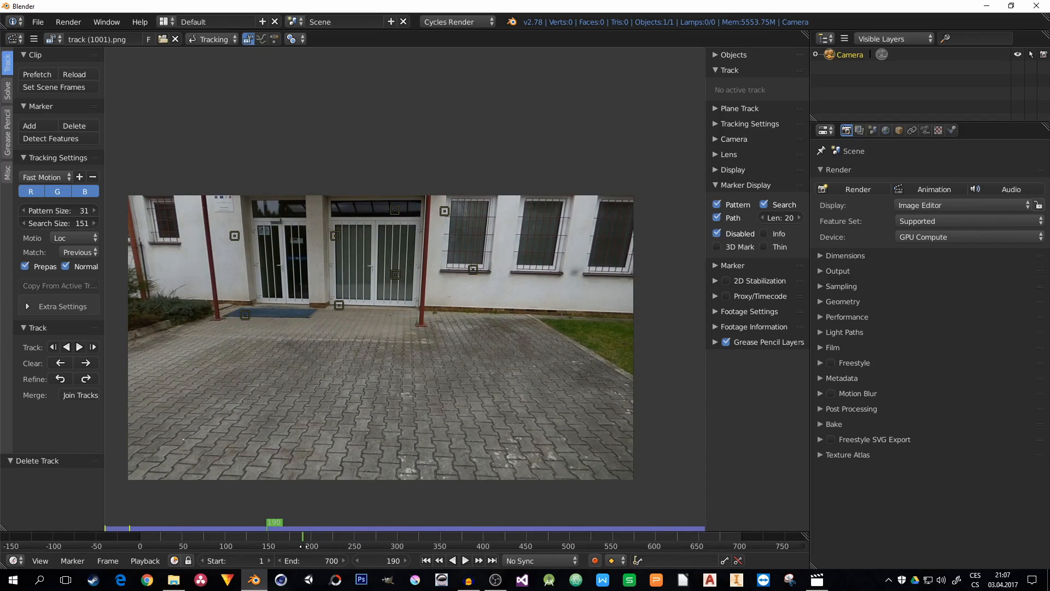
pyautogui.scroll(1, 306, 546)
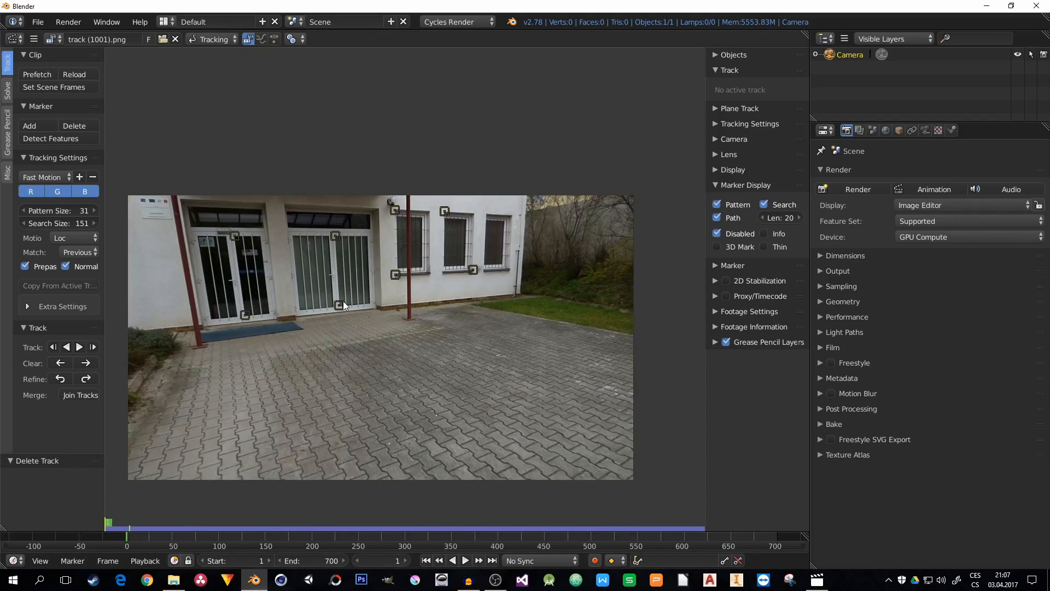
# Delete the four markers at the corners and sill ends of the windows.
pyautogui.rightClick(396, 210)
pyautogui.keyDown('shift'); pyautogui.rightClick(449, 213); pyautogui.keyUp('shift')
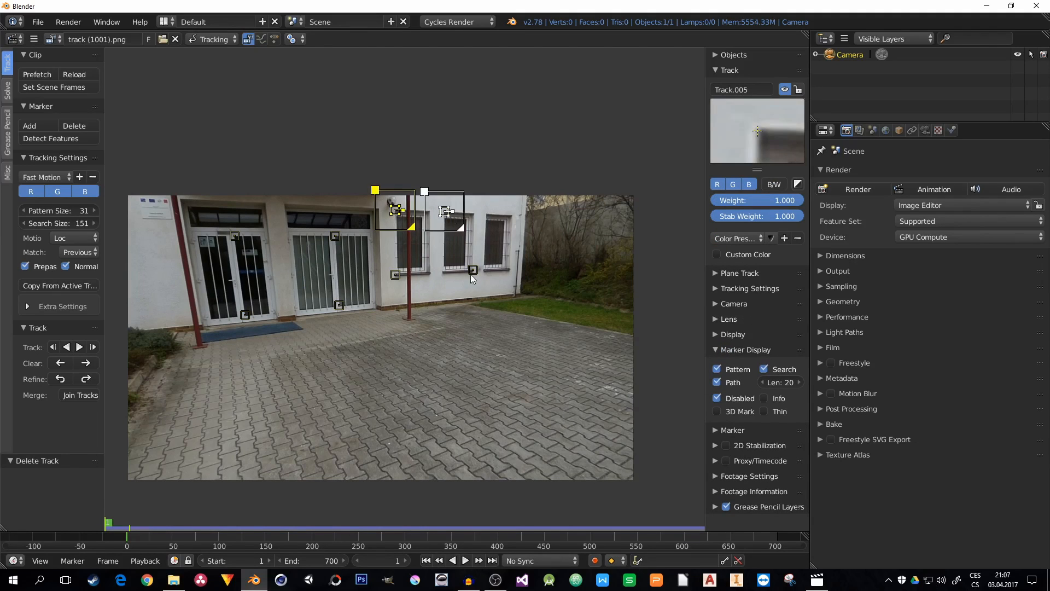
pyautogui.keyDown('shift'); pyautogui.rightClick(471, 272); pyautogui.keyUp('shift')
pyautogui.keyDown('shift'); pyautogui.rightClick(396, 274); pyautogui.keyUp('shift')
pyautogui.press('x')
pyautogui.click(396, 274)
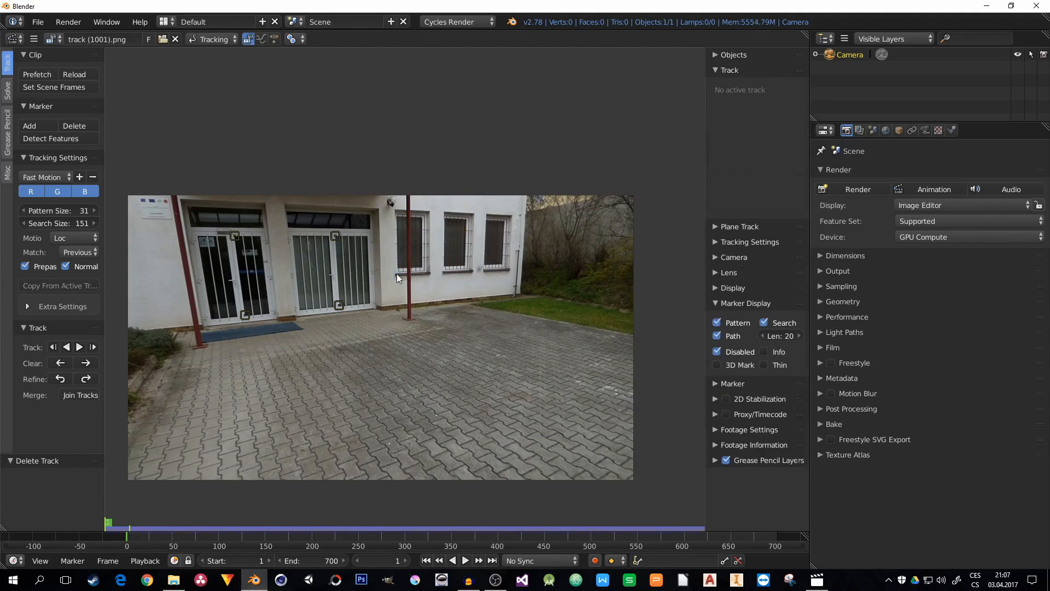
# Add markers at the bases of both red posts, at the blue mat's right corner and on the foreground paving.
pyautogui.moveTo(329, 343); pyautogui.dragTo(434, 339, button='middle')
pyautogui.scroll(2, 364, 319)
pyautogui.moveTo(590, 293); pyautogui.dragTo(507, 290, button='middle')
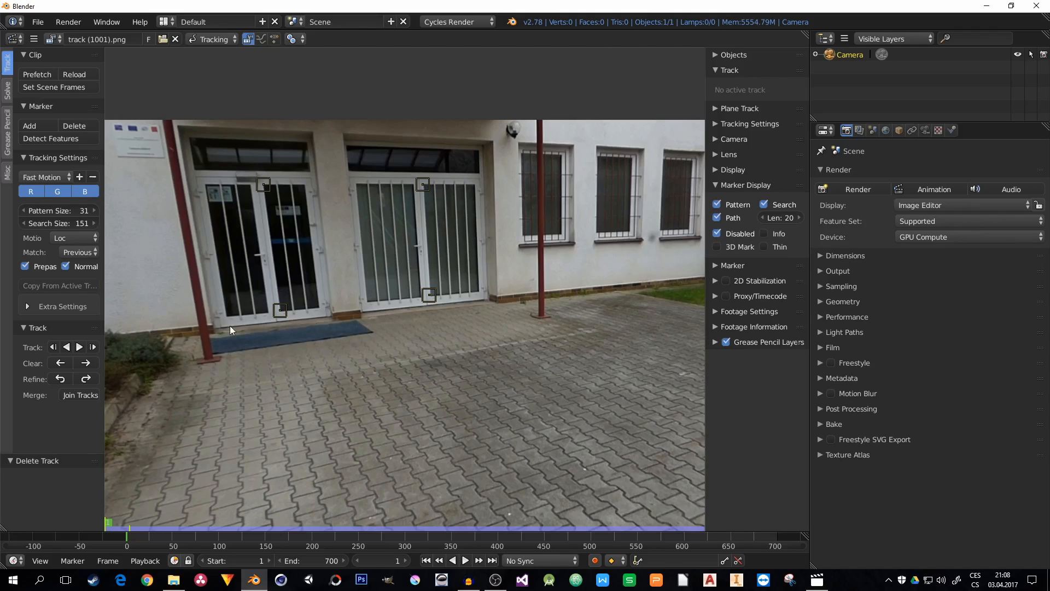
pyautogui.keyDown('ctrl'); pyautogui.click(207, 360); pyautogui.keyUp('ctrl')
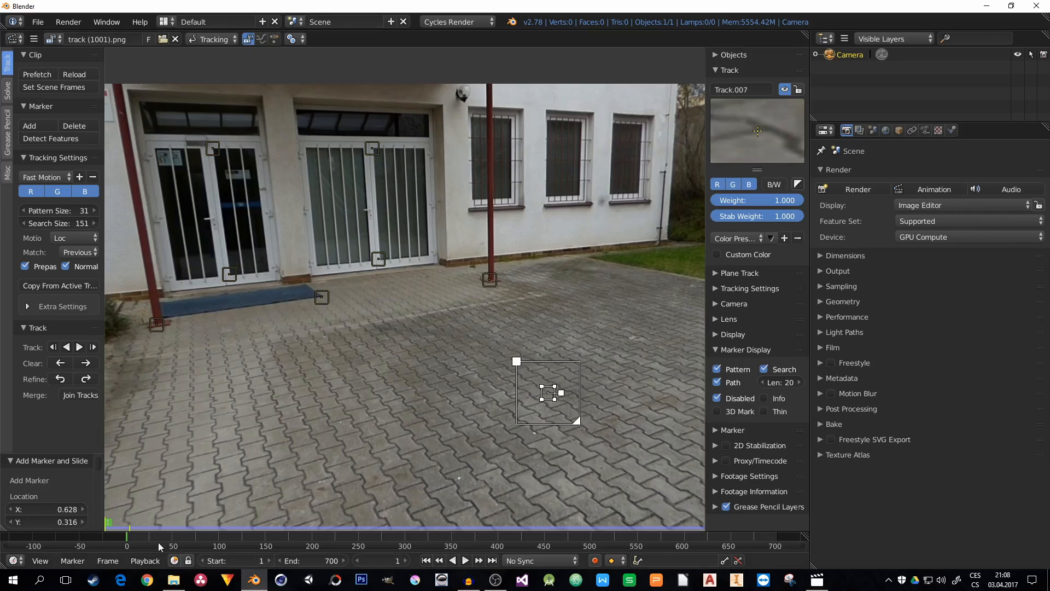
# Go to frame 256, try moving the paving marker to another paving joint, and return to frame 1.
pyautogui.moveTo(143, 538); pyautogui.dragTo(363, 551)
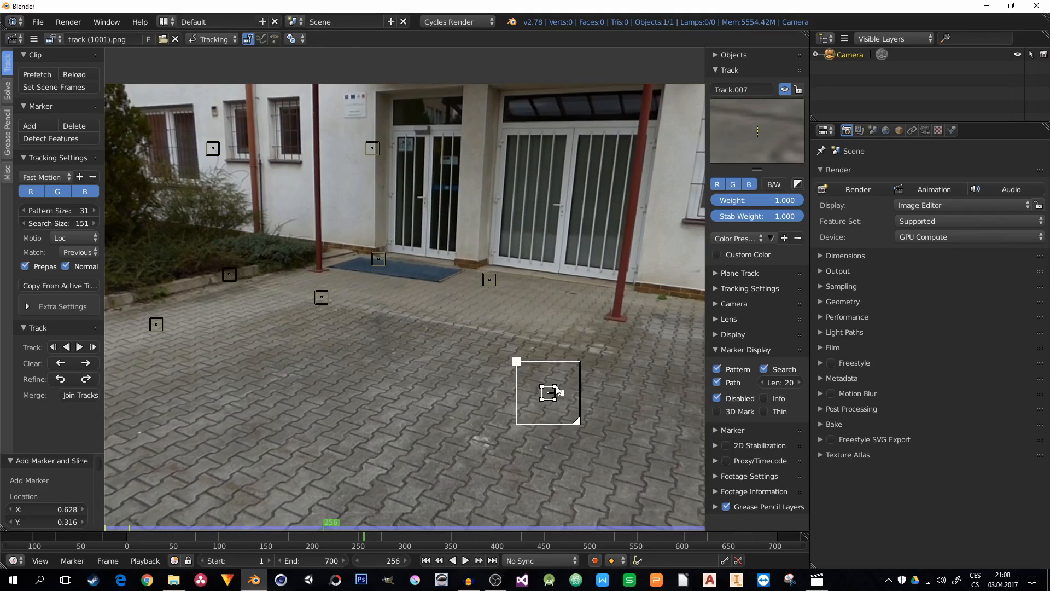
pyautogui.press('g')
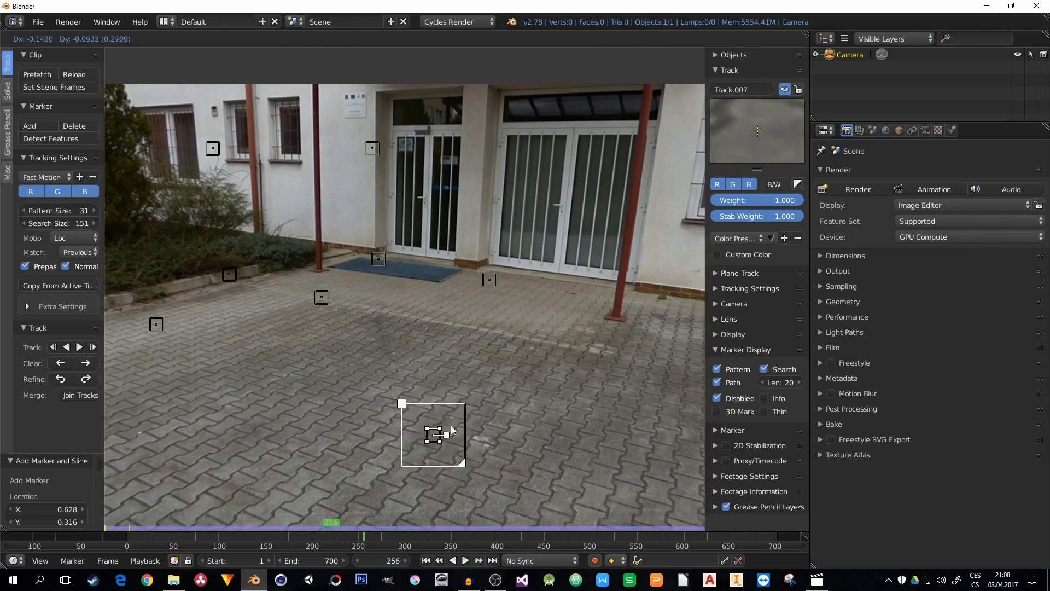
pyautogui.press('Escape')
pyautogui.click(426, 560)
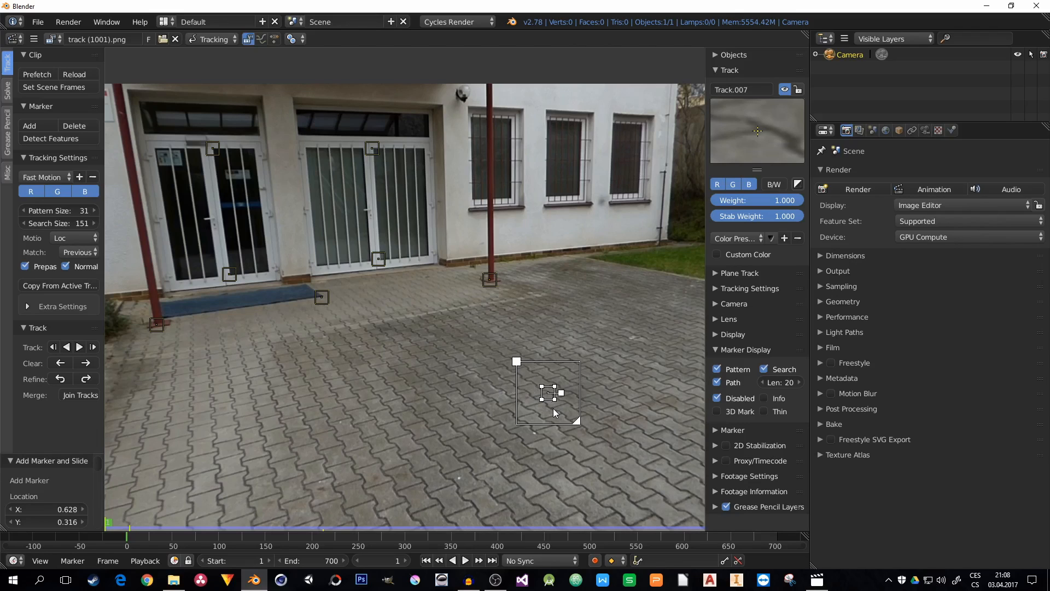
# Move the paving marker to a joint farther back toward the lawn and check its position against frame 210, ending on frame 1.
pyautogui.moveTo(553, 408); pyautogui.dragTo(640, 355)
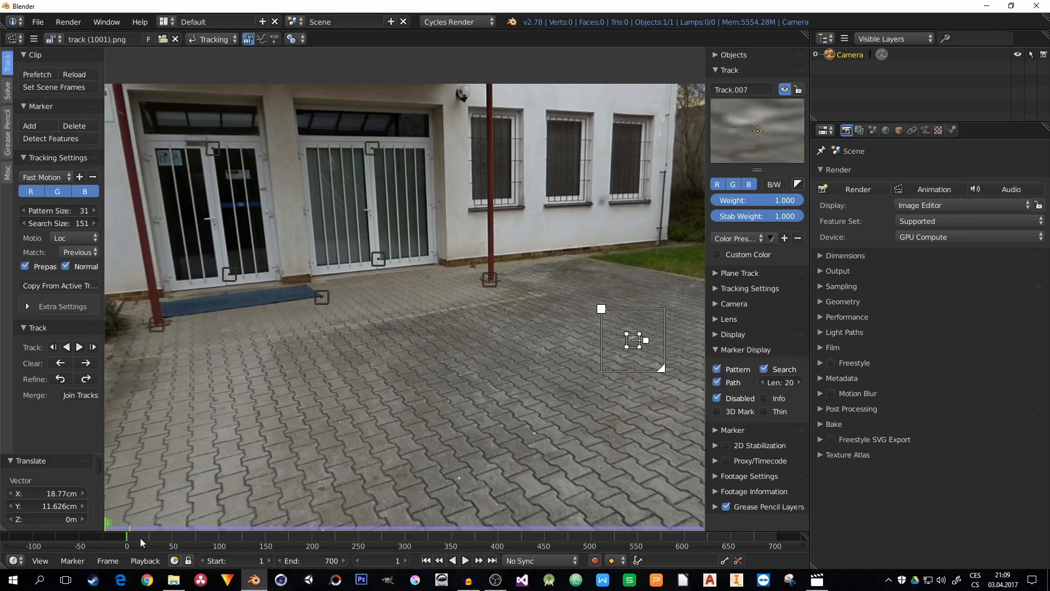
pyautogui.moveTo(141, 543); pyautogui.dragTo(321, 542)
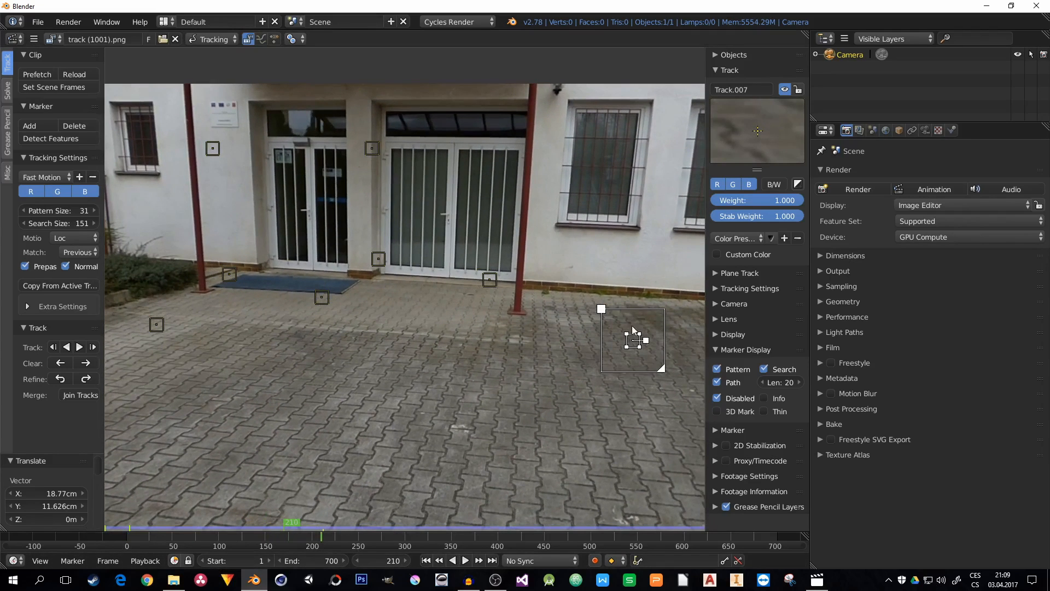
pyautogui.press('g')
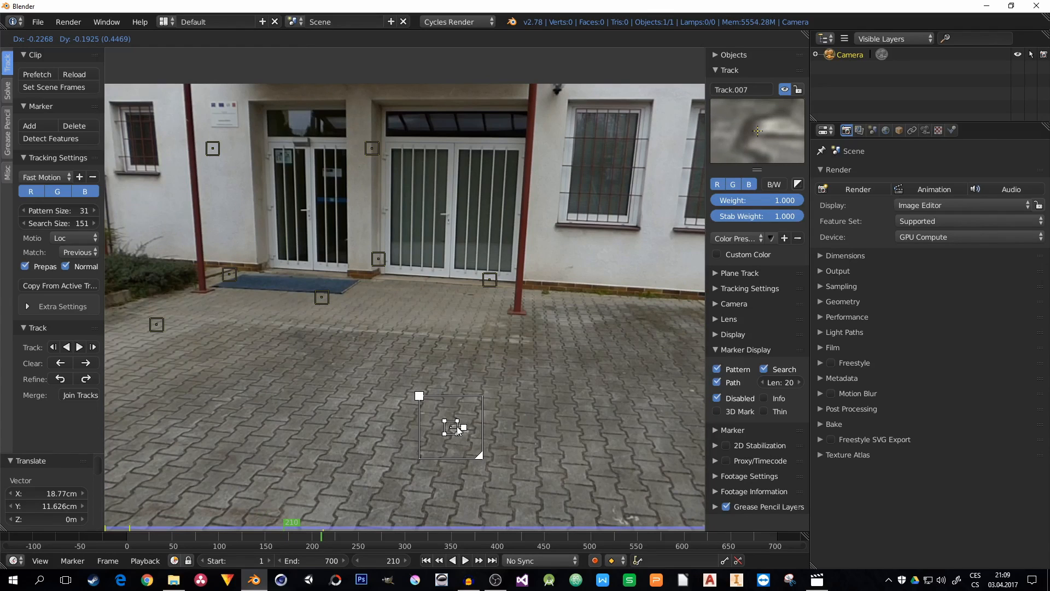
pyautogui.click(638, 344)
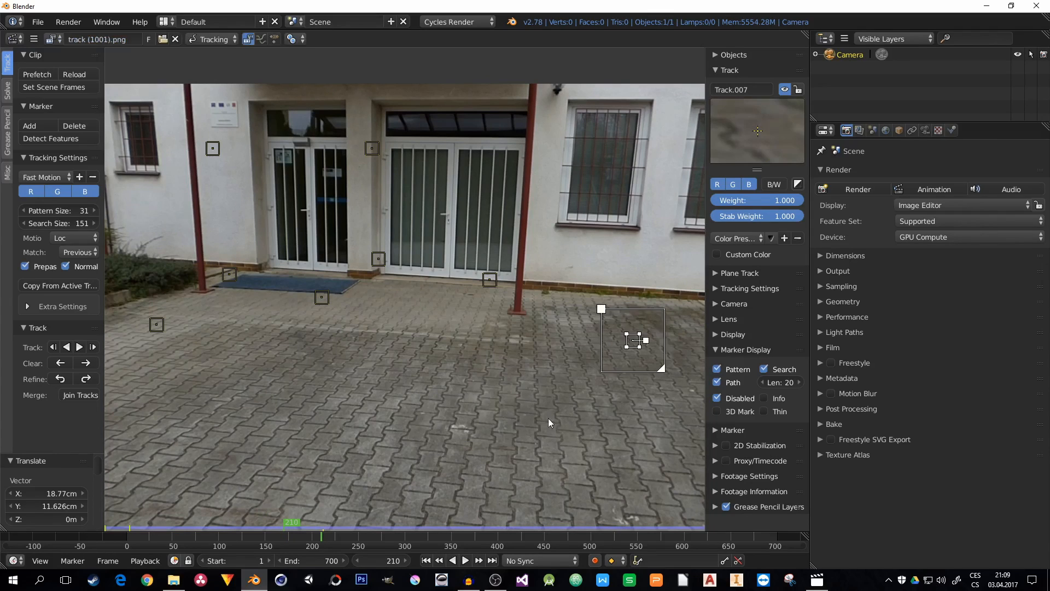
pyautogui.click(428, 561)
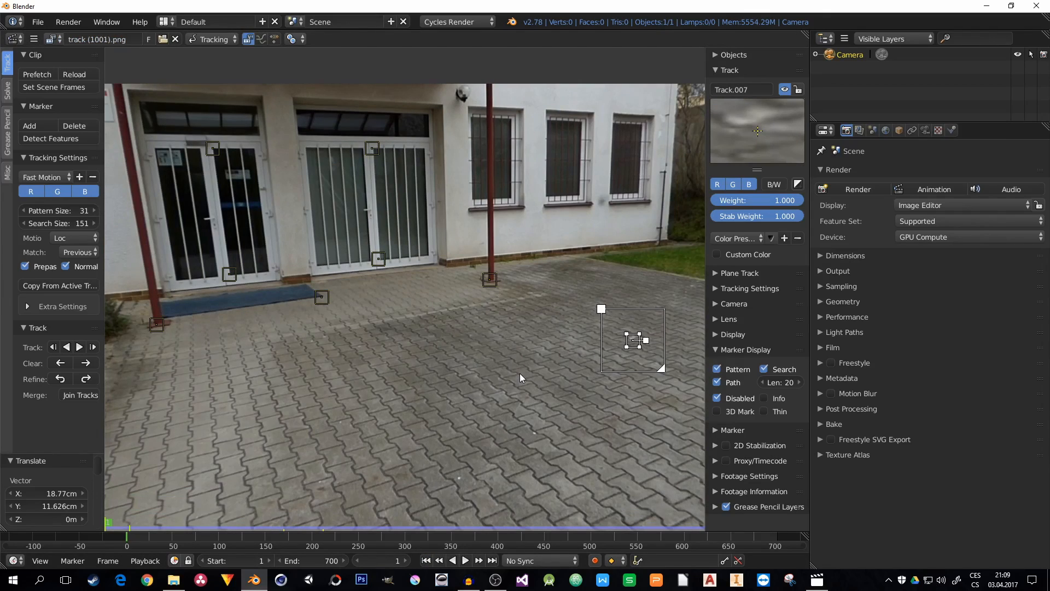
# Select the upper and lower markers on the dark entrance door and track them forward one frame.
pyautogui.moveTo(230, 169); pyautogui.dragTo(270, 190, button='middle')
pyautogui.scroll(6, 244, 168)
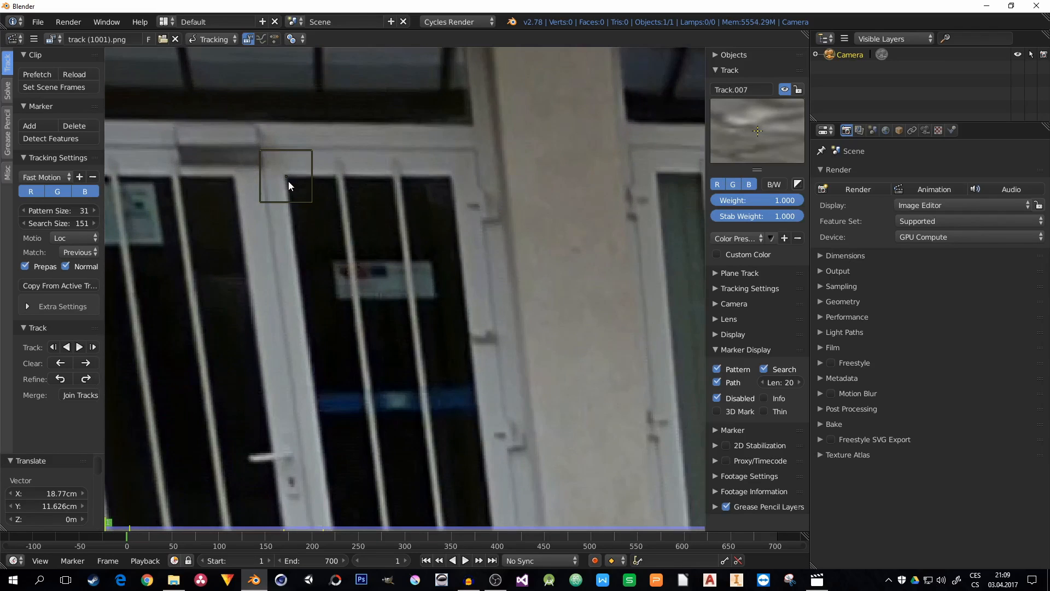
pyautogui.click(288, 181)
pyautogui.scroll(-6, 317, 219)
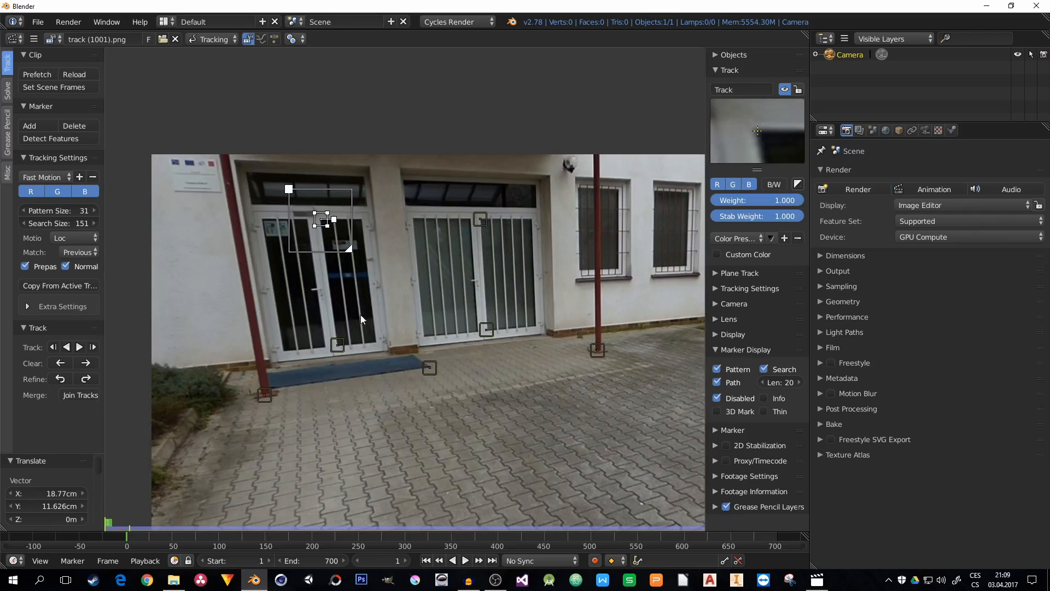
pyautogui.keyDown('shift'); pyautogui.click(339, 346); pyautogui.keyUp('shift')
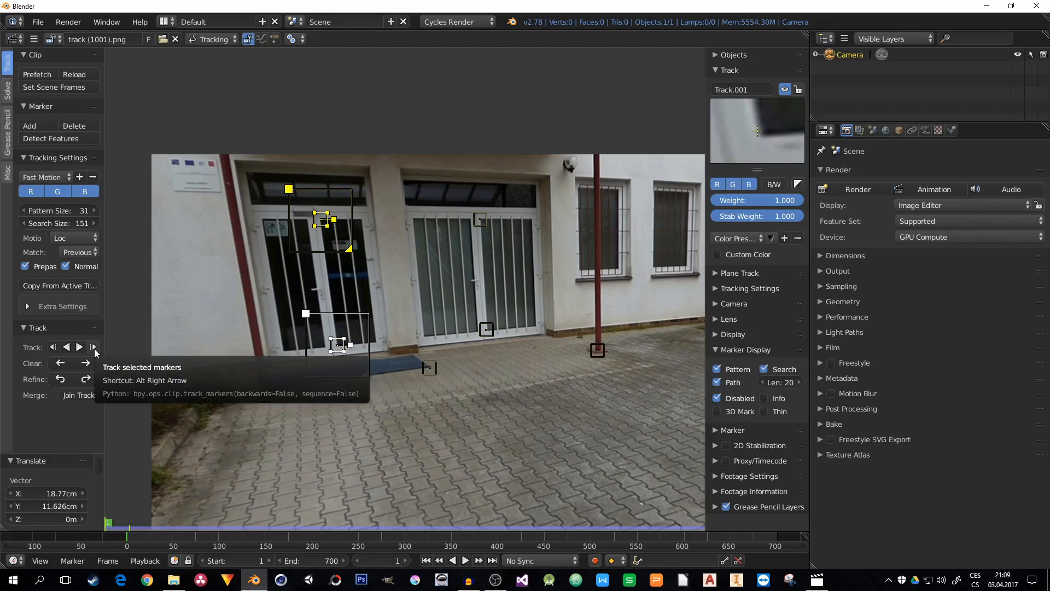
pyautogui.scroll(5, 323, 220)
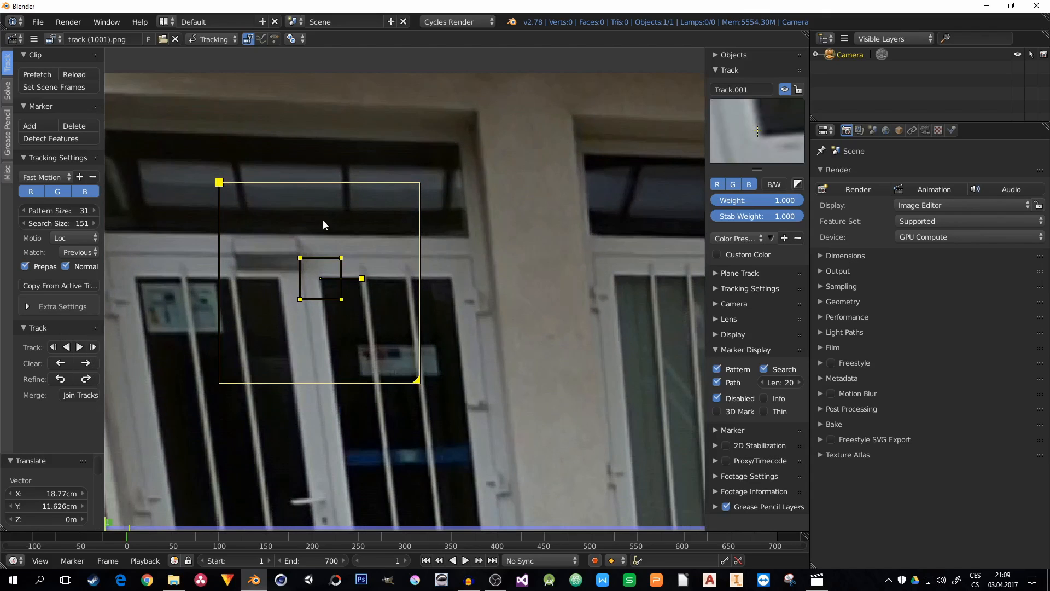
pyautogui.click(321, 285)
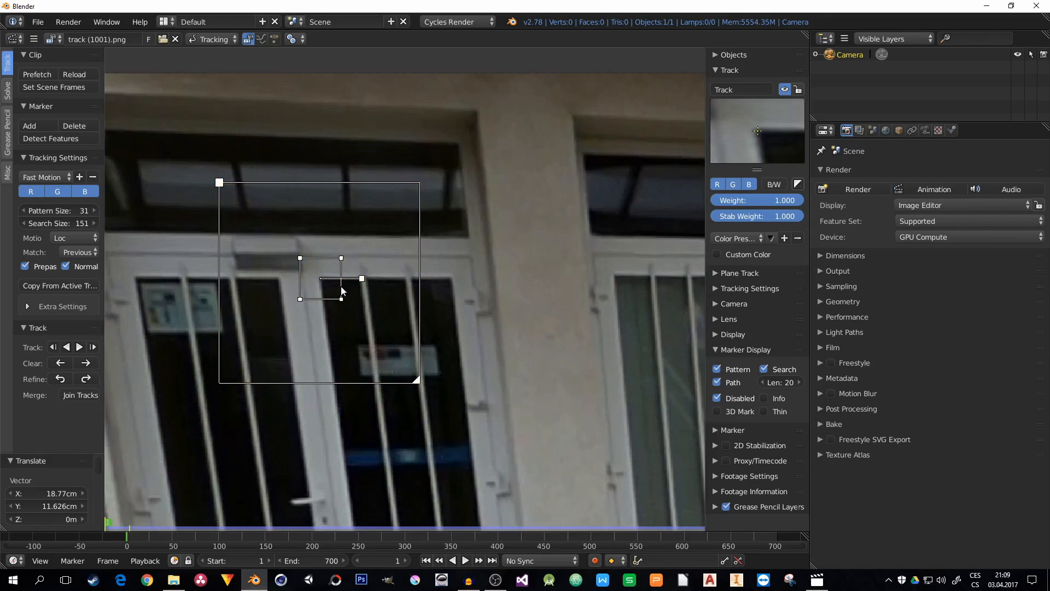
pyautogui.click(93, 347)
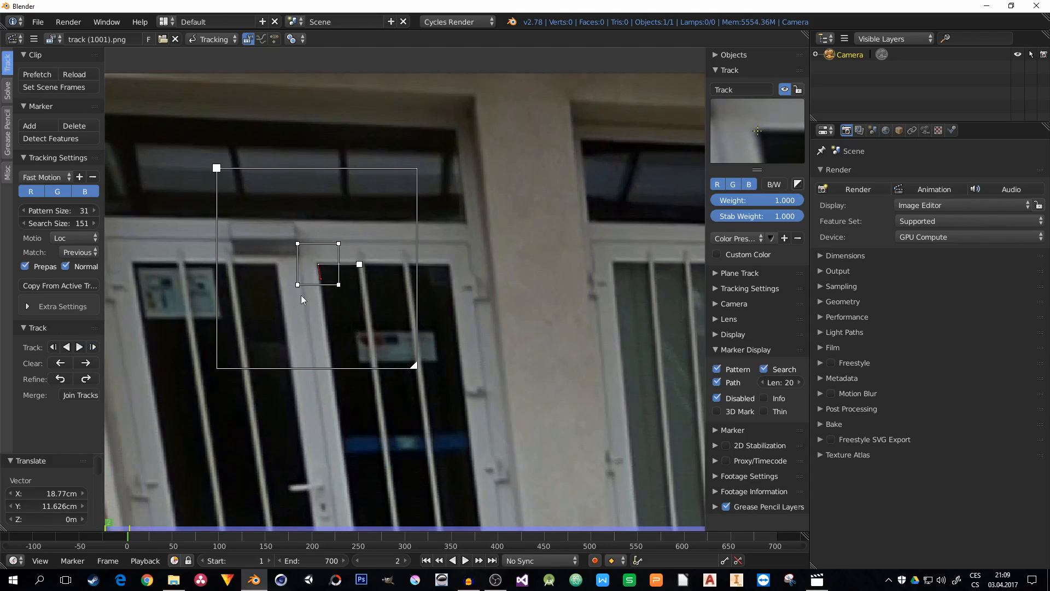
# Compare frames 1 and 2 up close to examine how the upper door marker follows the glass corner.
pyautogui.scroll(4, 317, 268)
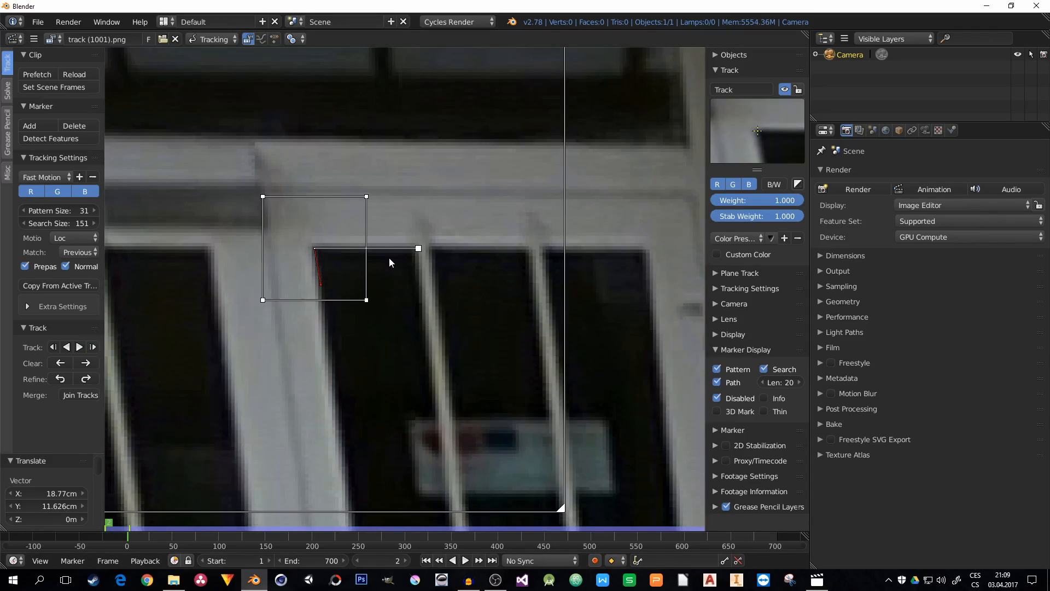
pyautogui.press('Left')
pyautogui.press('Right')
pyautogui.press('Left')
pyautogui.press('Right')
pyautogui.press('Left')
pyautogui.press('Right')
pyautogui.press('Left')
pyautogui.press('Right')
pyautogui.scroll(-4, 389, 258)
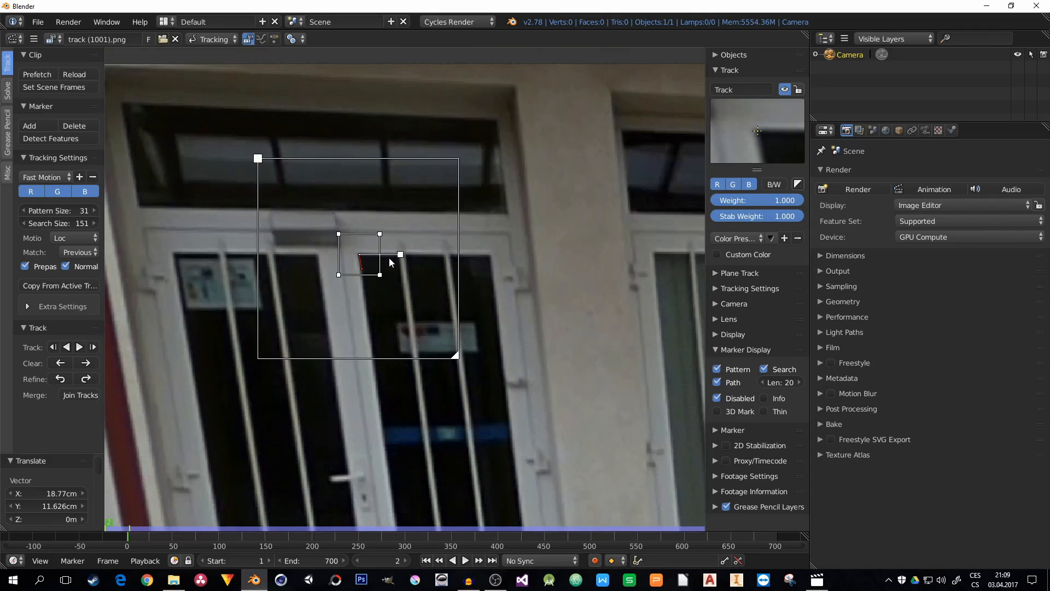
pyautogui.scroll(-2, 355, 263)
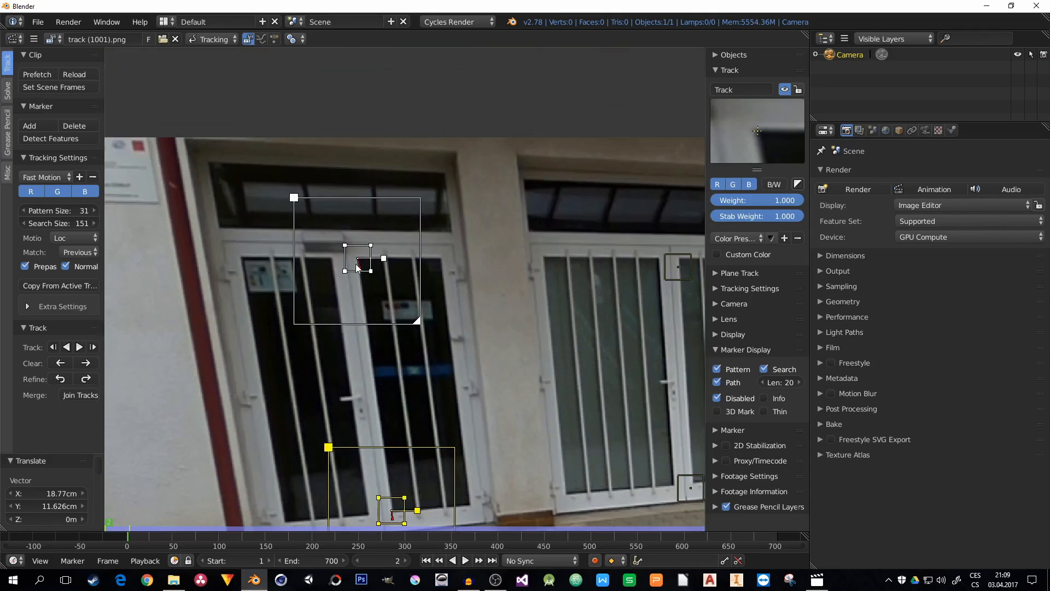
pyautogui.press('Left')
pyautogui.press('Right')
# Compare frames 1 and 2 up close at the lower marker of the entrance door.
pyautogui.scroll(-3, 392, 380)
pyautogui.scroll(6, 399, 473)
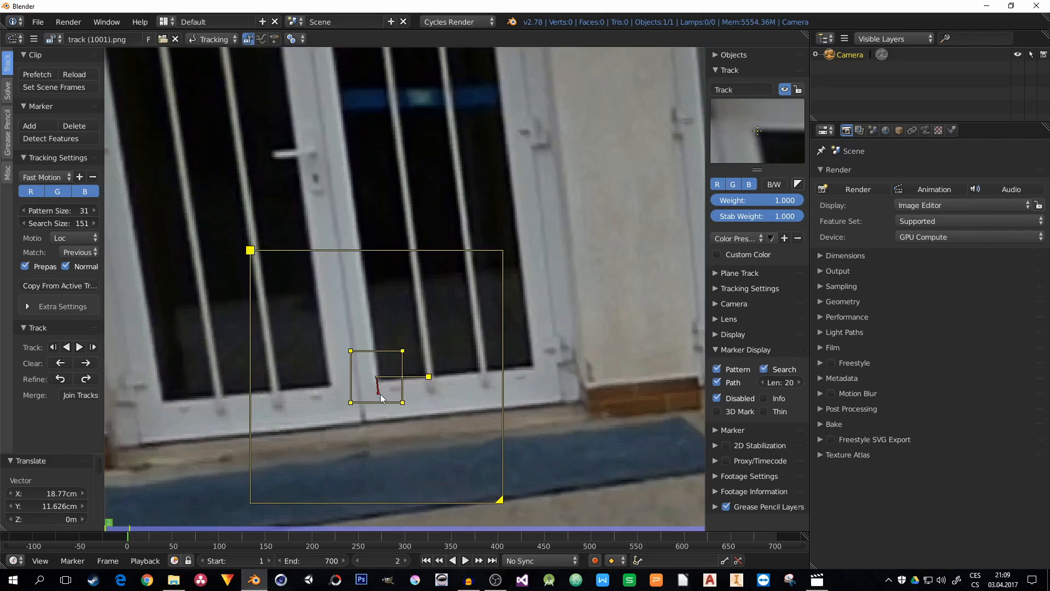
pyautogui.press('Left')
pyautogui.press('Right')
pyautogui.press('Left')
pyautogui.press('Right')
# Track both entrance door markers forward to frame 6 one frame at a time, and on through the whole clip to frame 700.
pyautogui.click(93, 346)
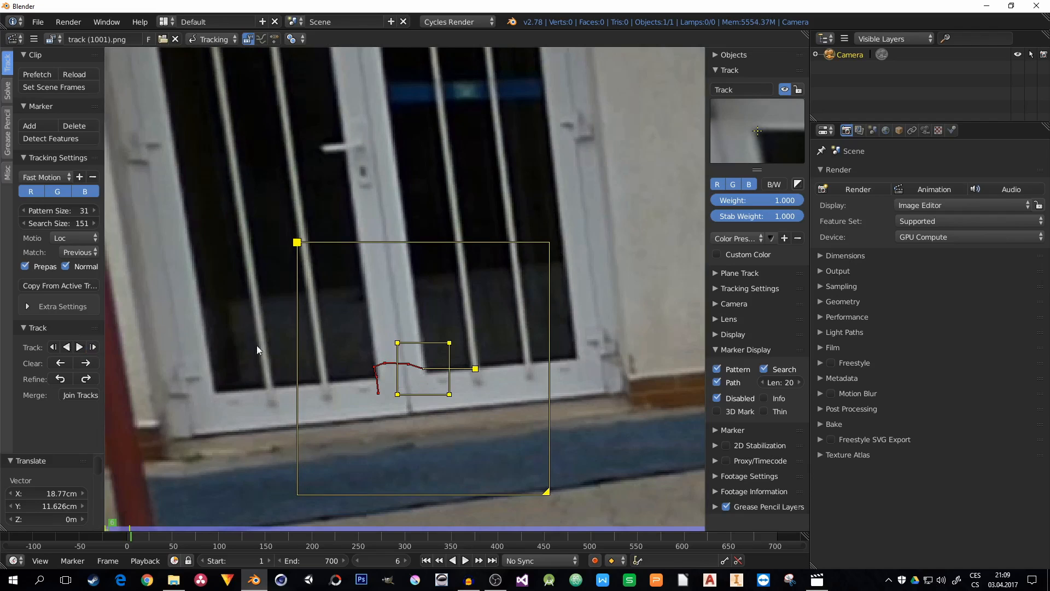
pyautogui.scroll(-5, 343, 364)
pyautogui.scroll(1, 363, 185)
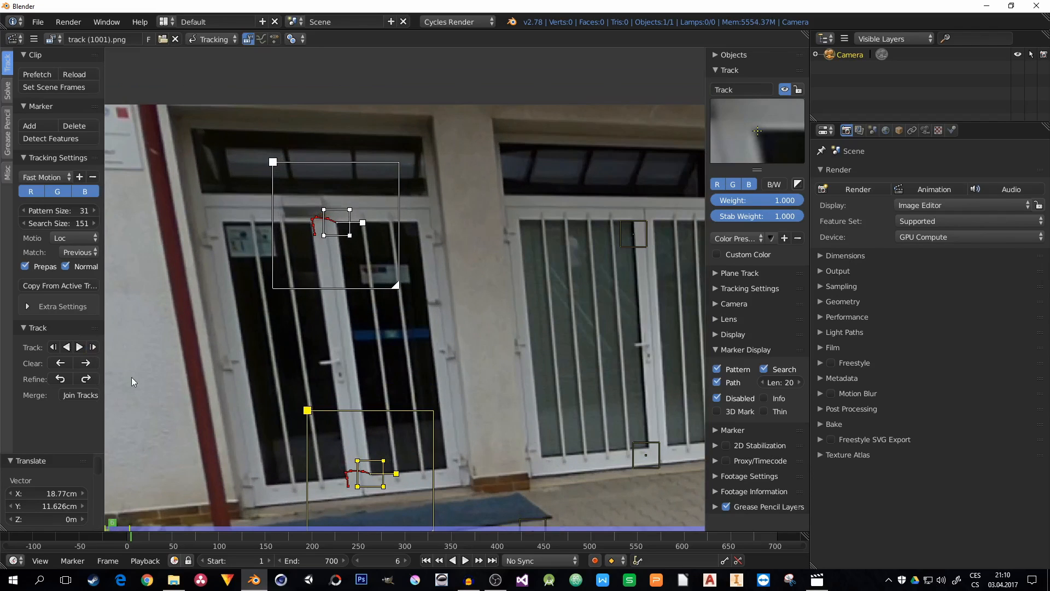
pyautogui.click(79, 347)
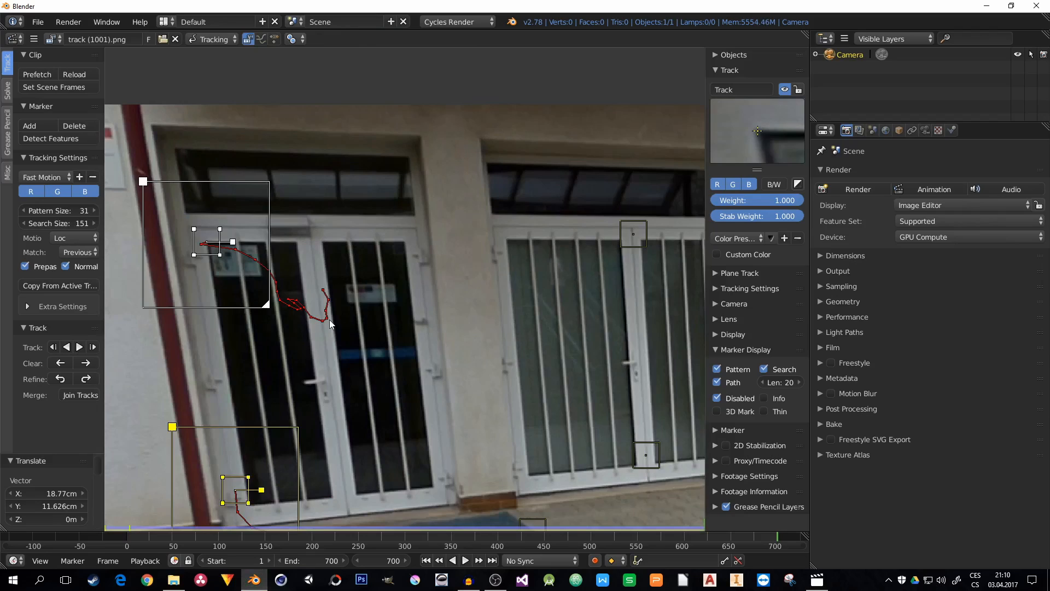
# Scrub through the tracked footage and step through frames 697 to 699 to examine how both door tracks follow their corners.
pyautogui.scroll(-1, 330, 324)
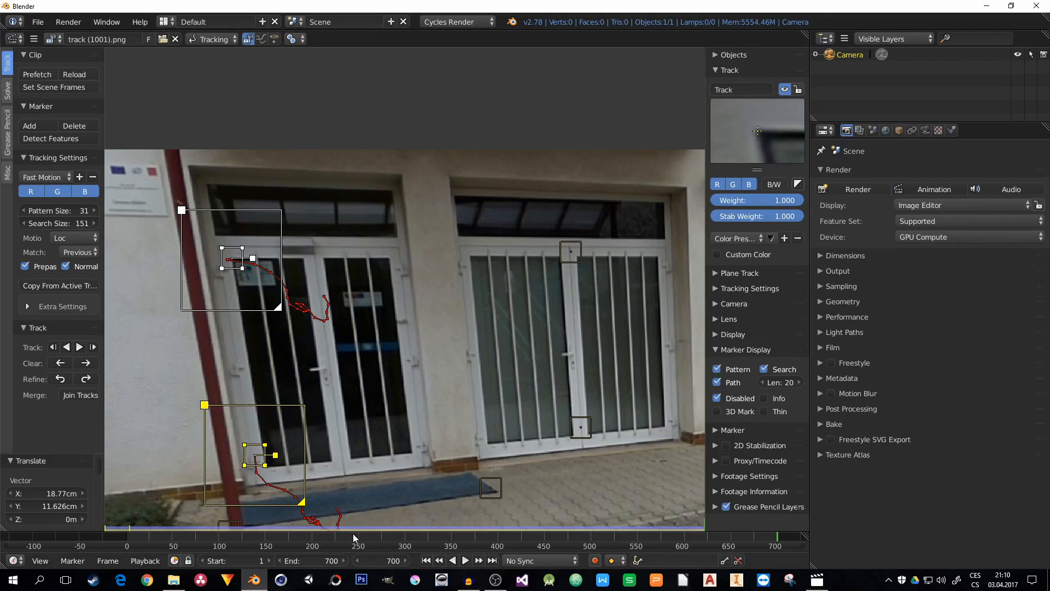
pyautogui.moveTo(212, 533); pyautogui.dragTo(319, 542)
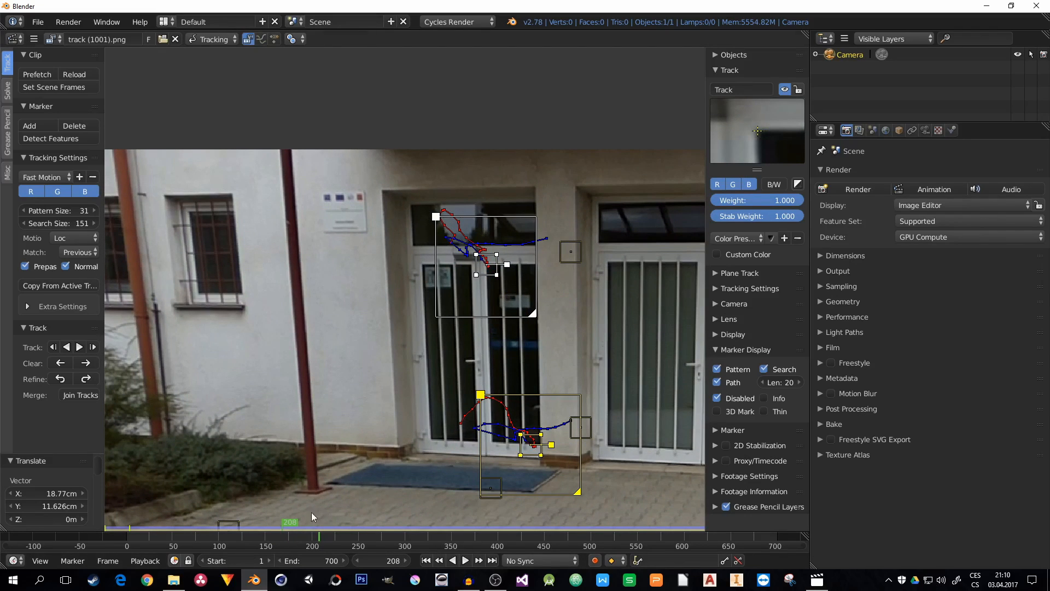
pyautogui.moveTo(323, 541); pyautogui.dragTo(478, 542)
pyautogui.moveTo(627, 358); pyautogui.dragTo(273, 334, button='middle')
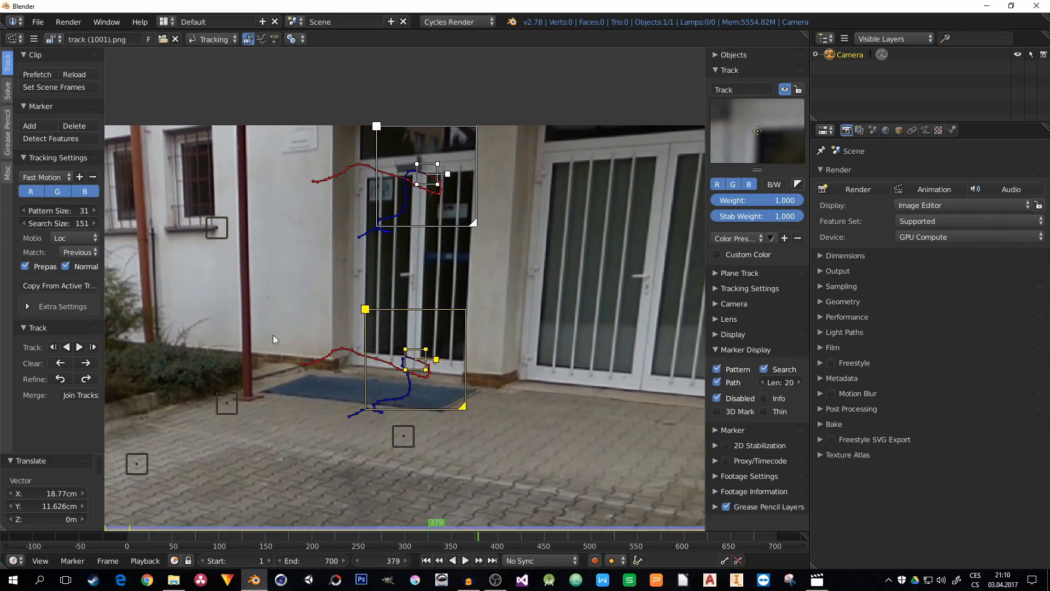
pyautogui.moveTo(483, 540); pyautogui.dragTo(707, 540)
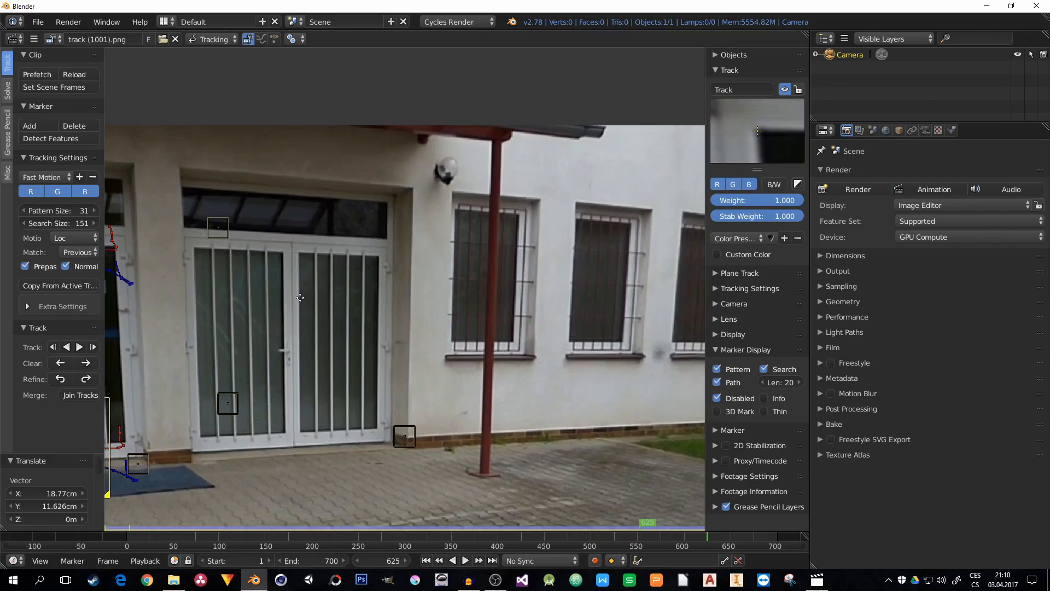
pyautogui.hotkey('alt', 'a')
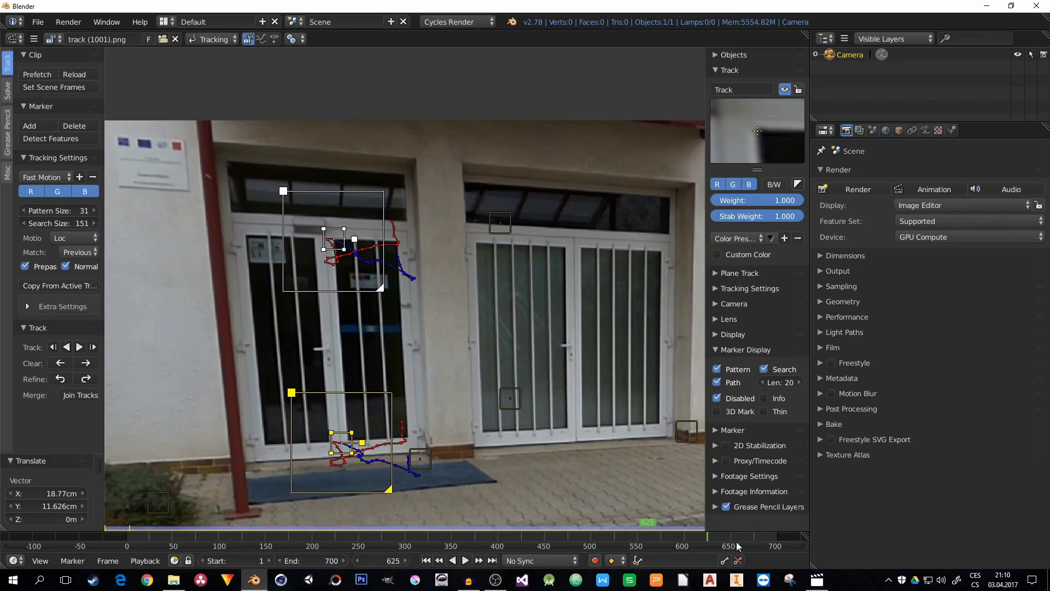
pyautogui.moveTo(715, 541); pyautogui.dragTo(775, 540)
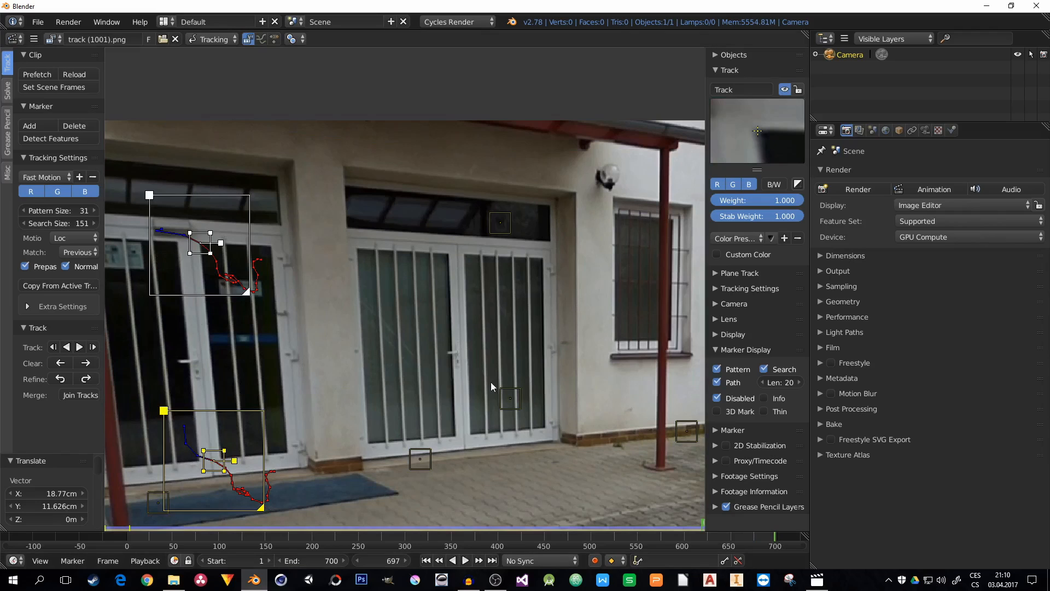
pyautogui.press('Right')
pyautogui.press('Right')
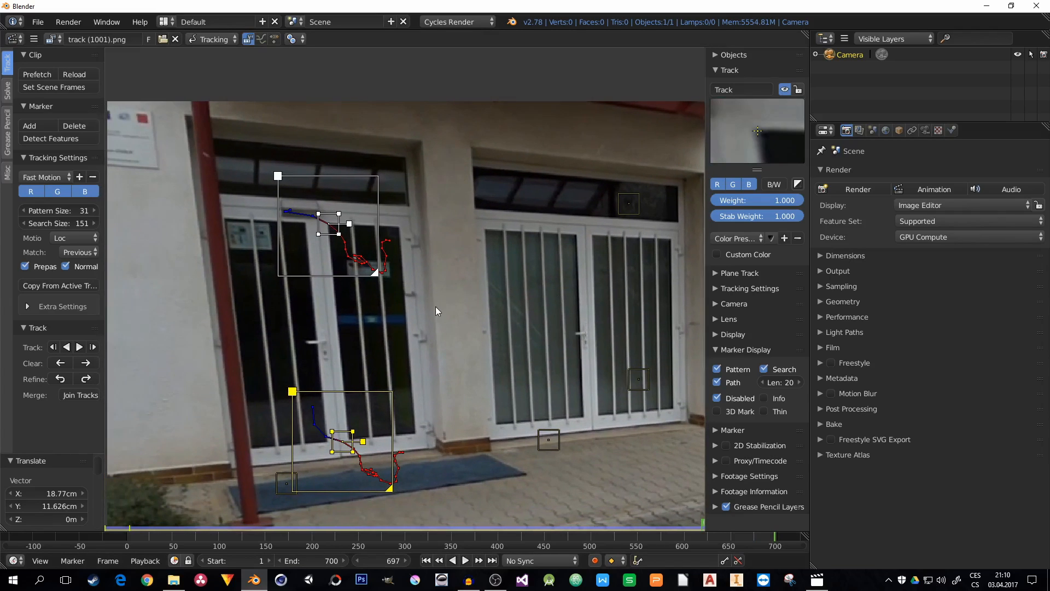
pyautogui.press('Left')
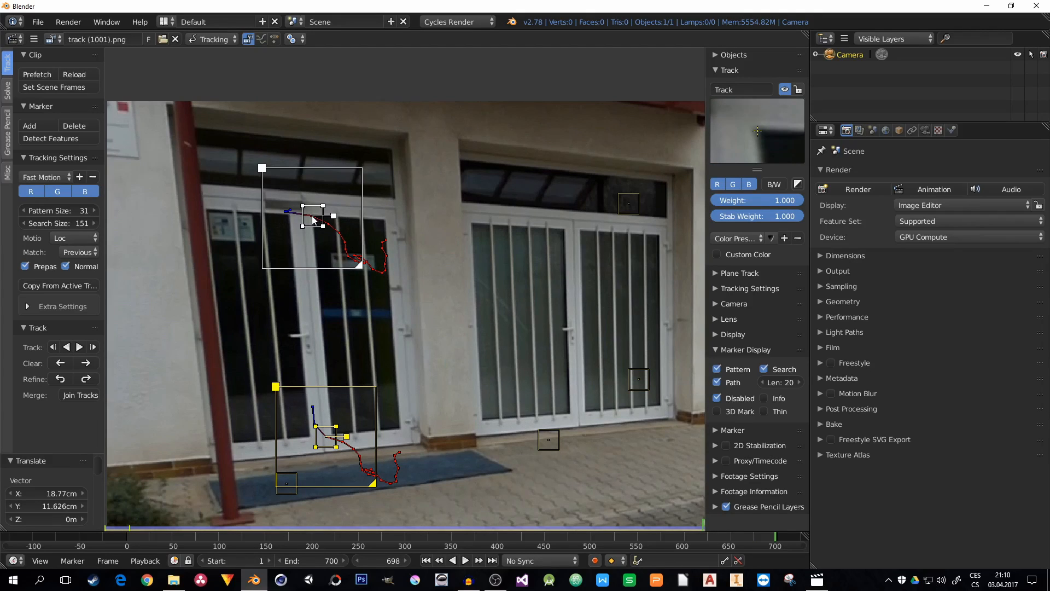
pyautogui.press('Right')
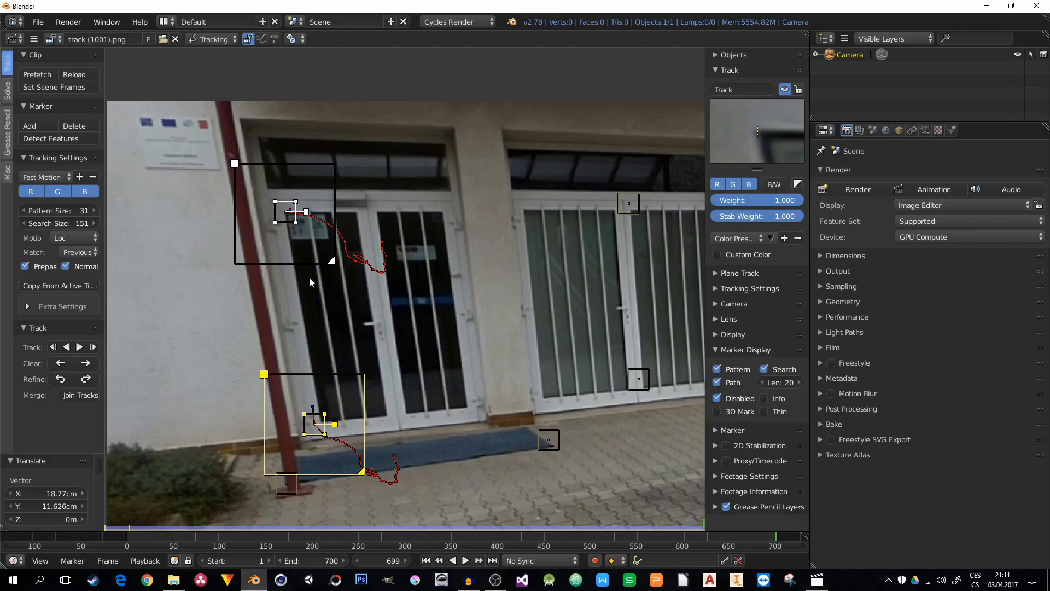
# Select only the upper door marker at frame 699 and move it about 12.8 cm horizontally onto the right door leaf's glass corner.
pyautogui.click(276, 216)
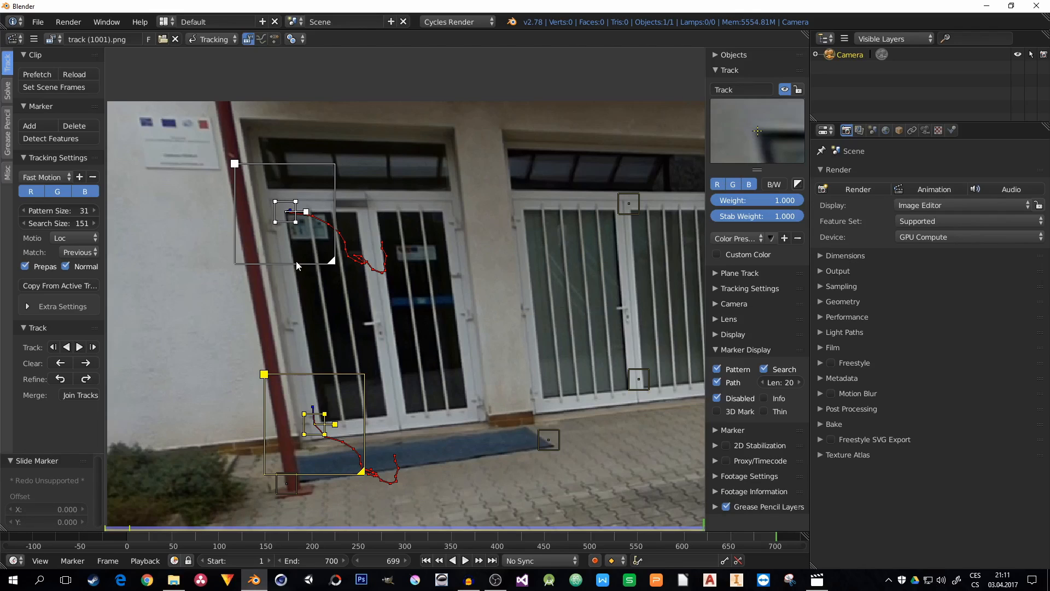
pyautogui.press('a')
pyautogui.click(283, 212)
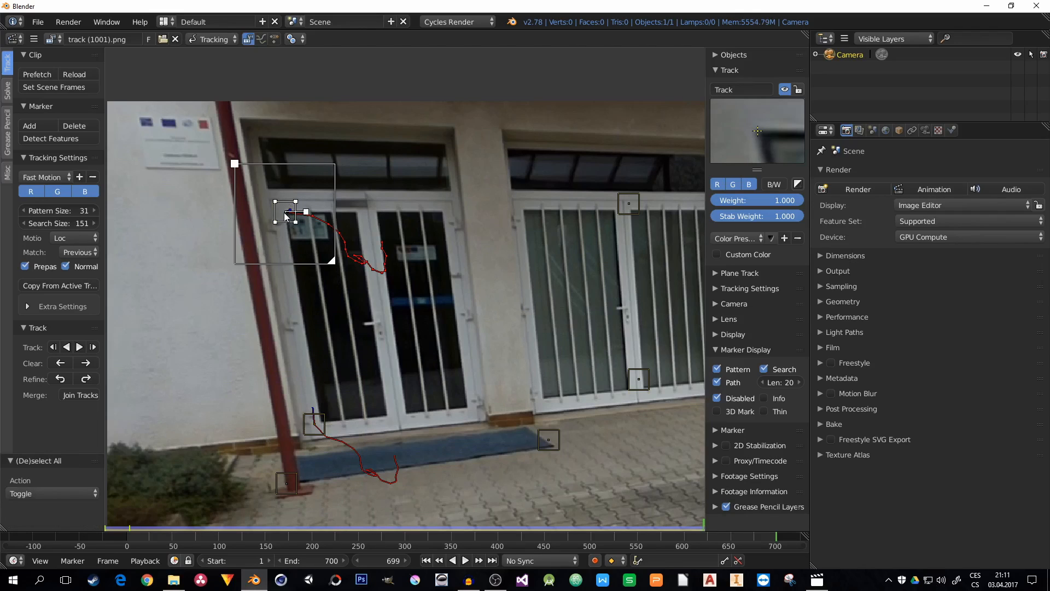
pyautogui.press('g')
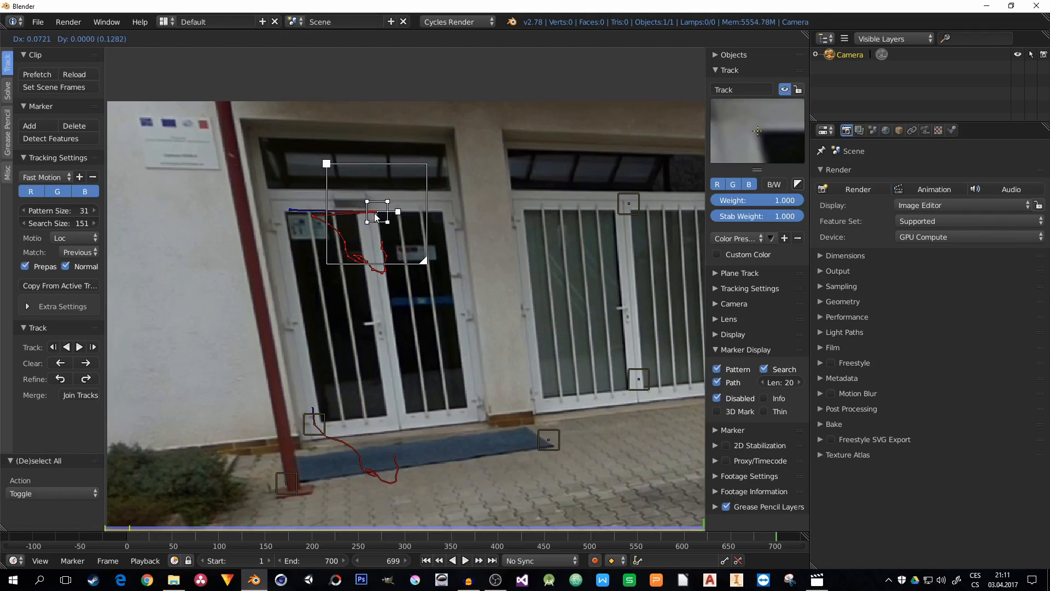
pyautogui.click(377, 212)
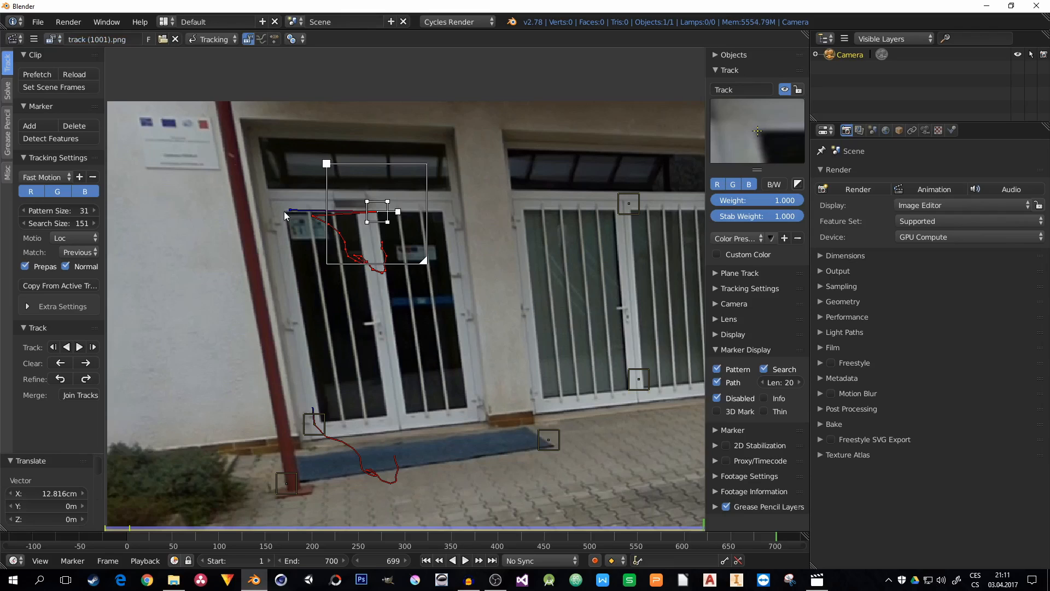
# Move the upper door marker onto the right leaf's glass corner at frame 700 as well, and scrub back to frame 296.
pyautogui.press('Right')
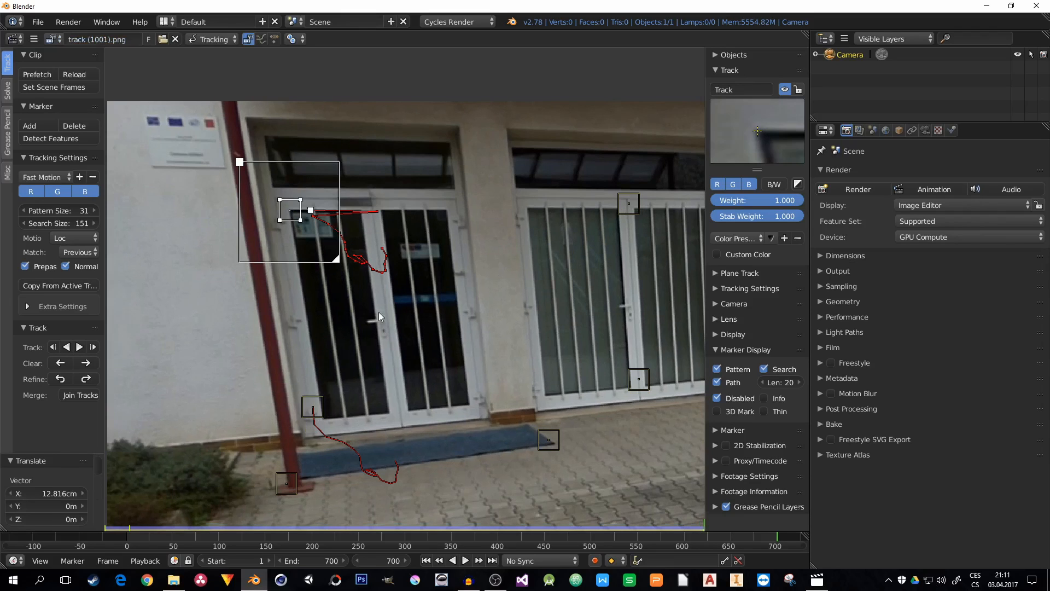
pyautogui.press('g')
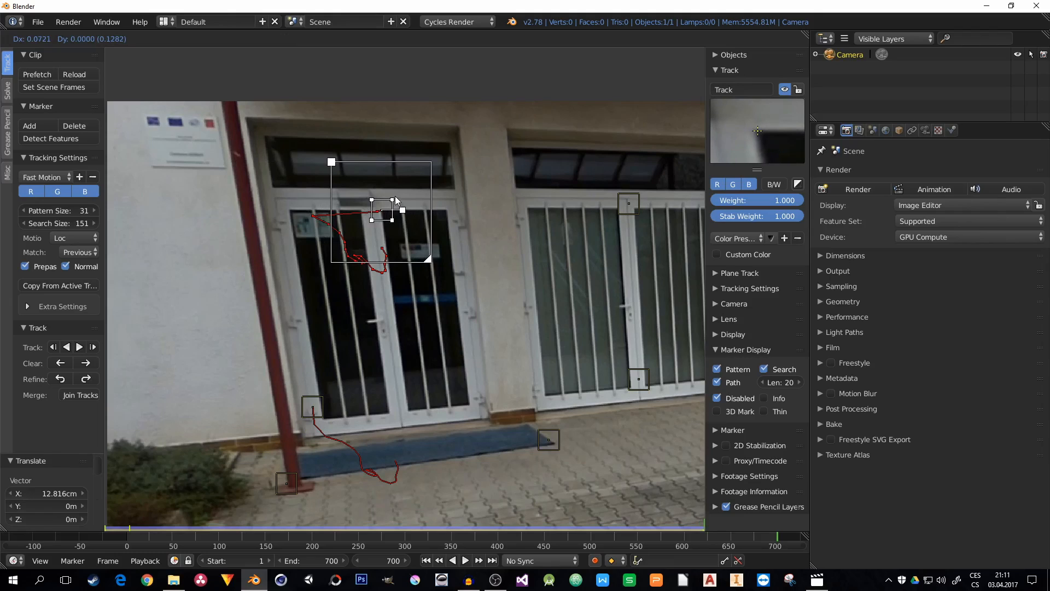
pyautogui.click(394, 195)
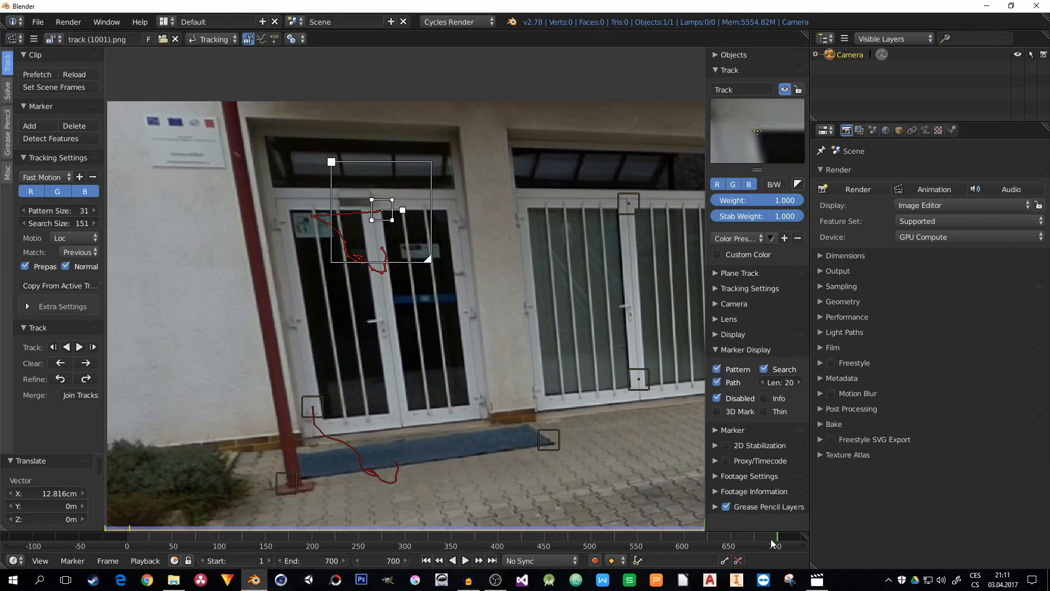
pyautogui.moveTo(773, 543); pyautogui.dragTo(400, 544)
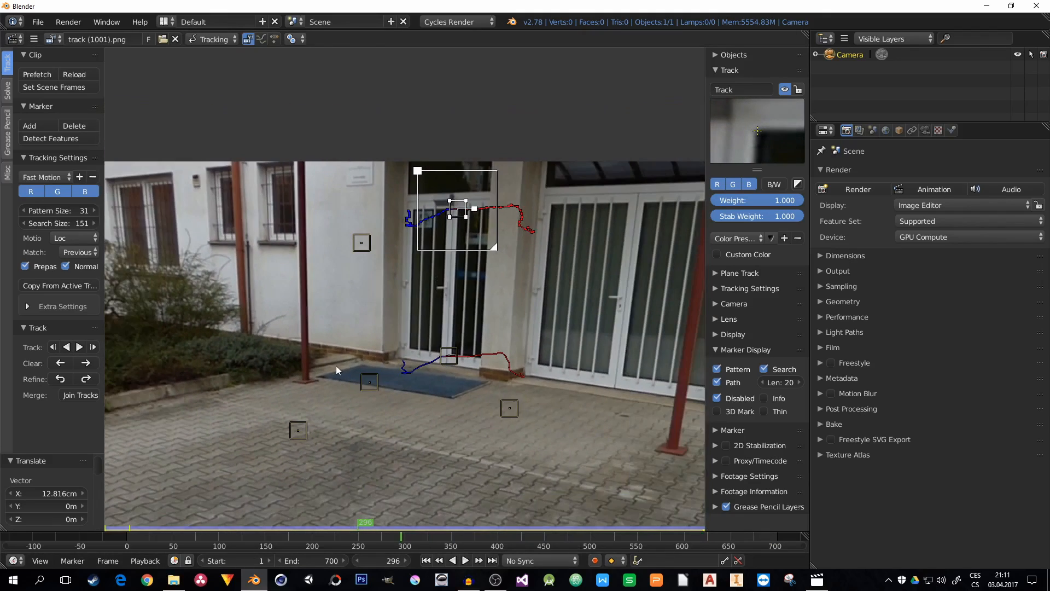
# Return to frame 1, select the marker at the blue mat's corner, and shift it about 2.4 mm horizontally and 1.4 mm vertically onto the corner.
pyautogui.hotkey('shift', 'ctrl', 't')
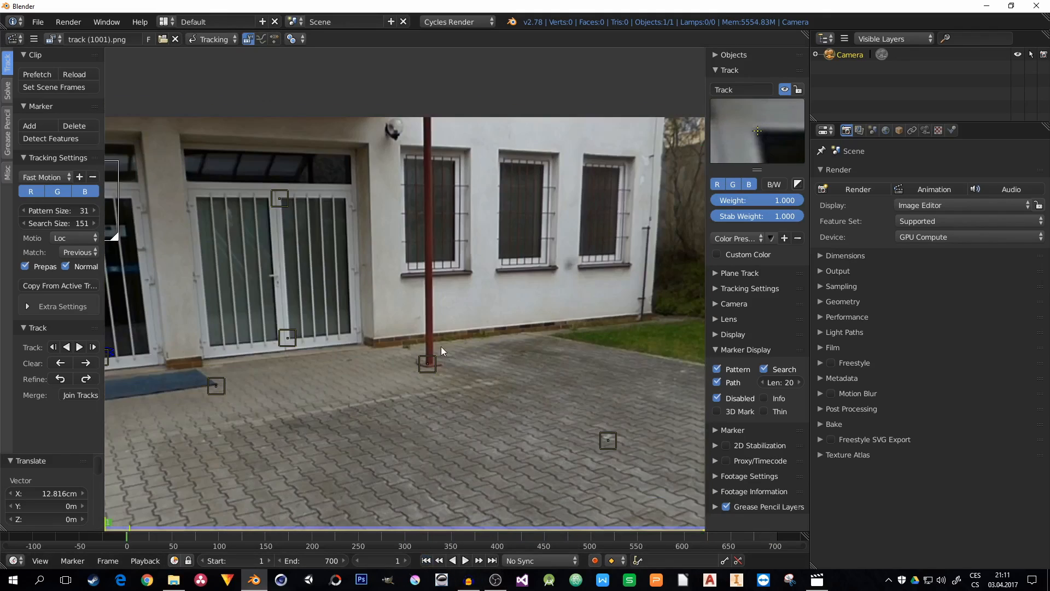
pyautogui.moveTo(376, 409); pyautogui.dragTo(499, 359, button='middle')
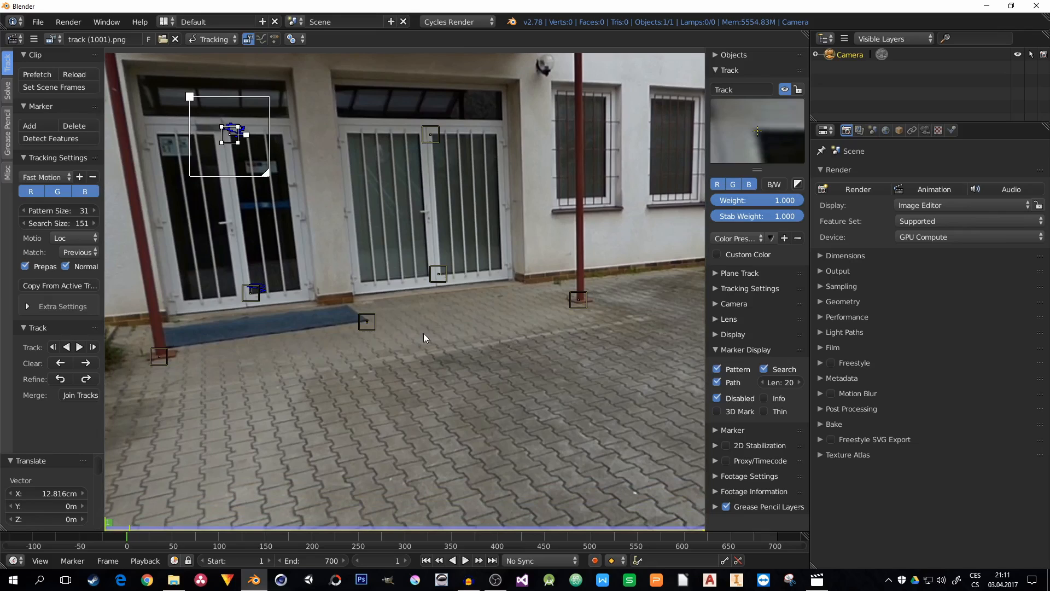
pyautogui.scroll(4, 366, 321)
pyautogui.rightClick(366, 318)
pyautogui.scroll(-1, 387, 341)
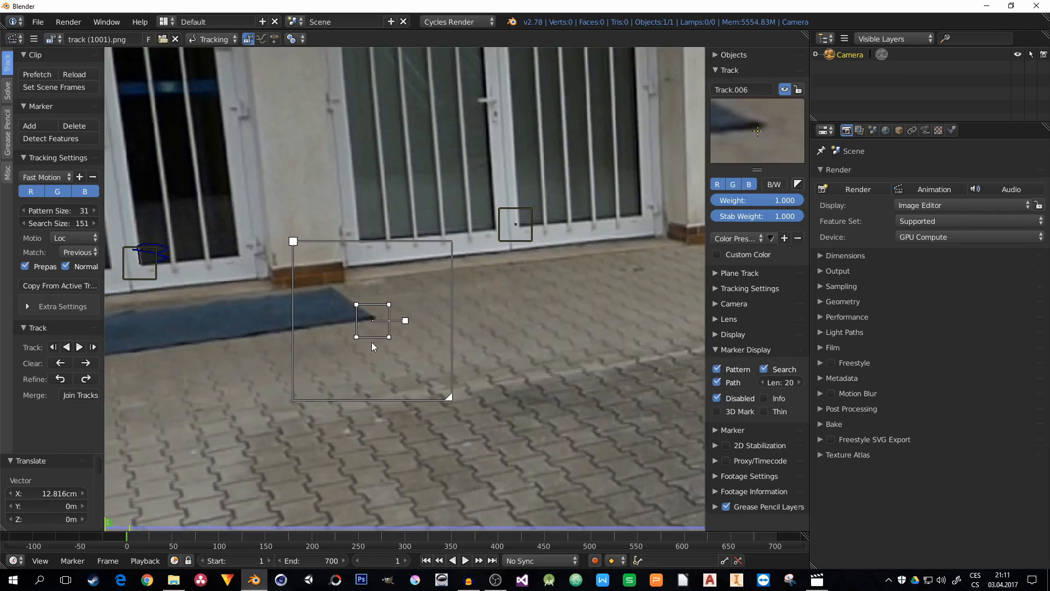
pyautogui.press('g')
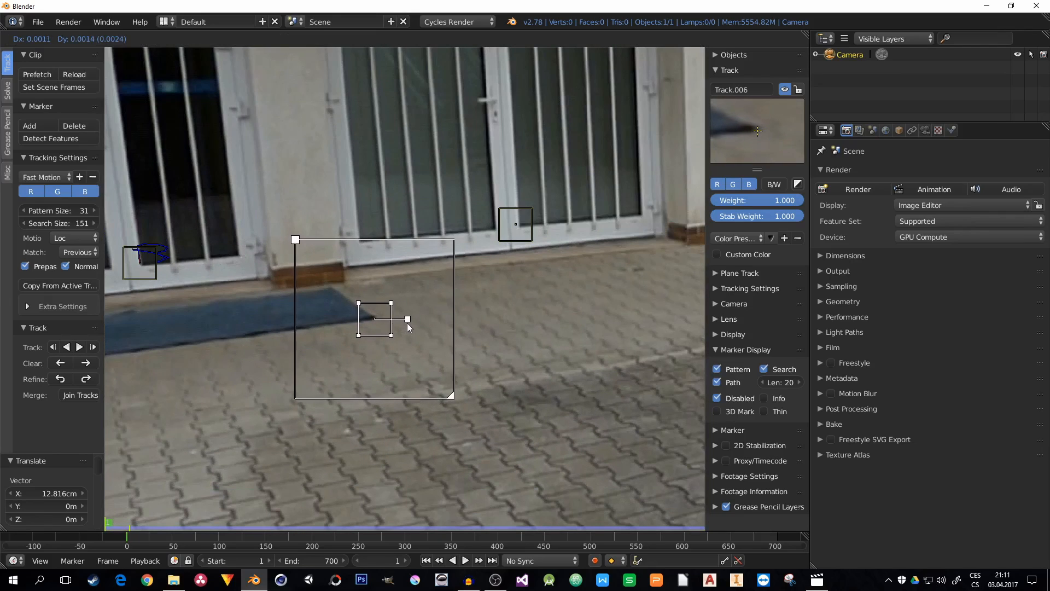
pyautogui.click(409, 324)
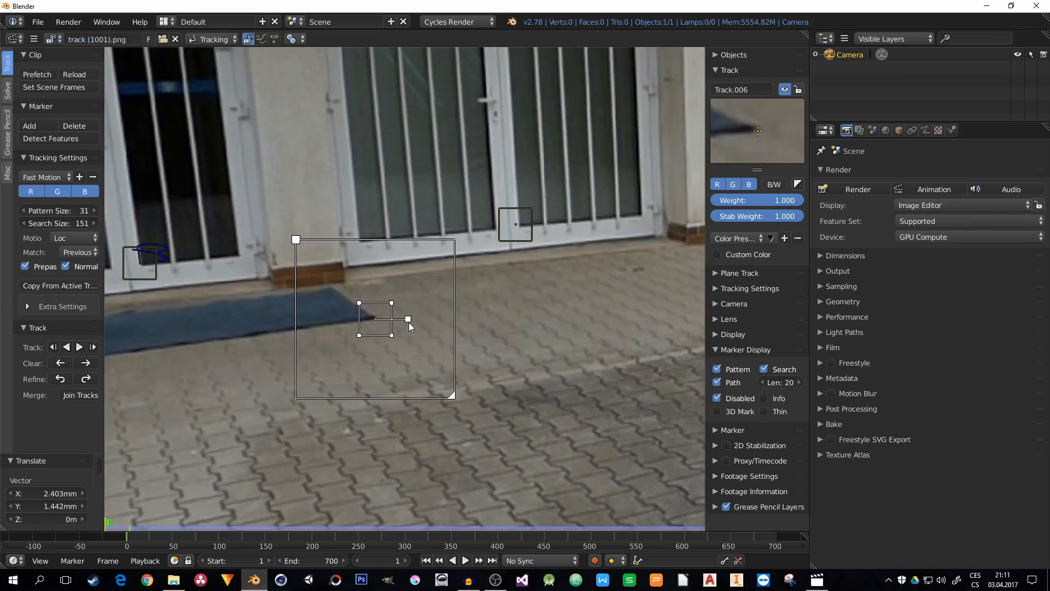
# Track the mat corner marker forward to frame 4 one frame at a time, and on through the whole clip to frame 700.
pyautogui.click(93, 346)
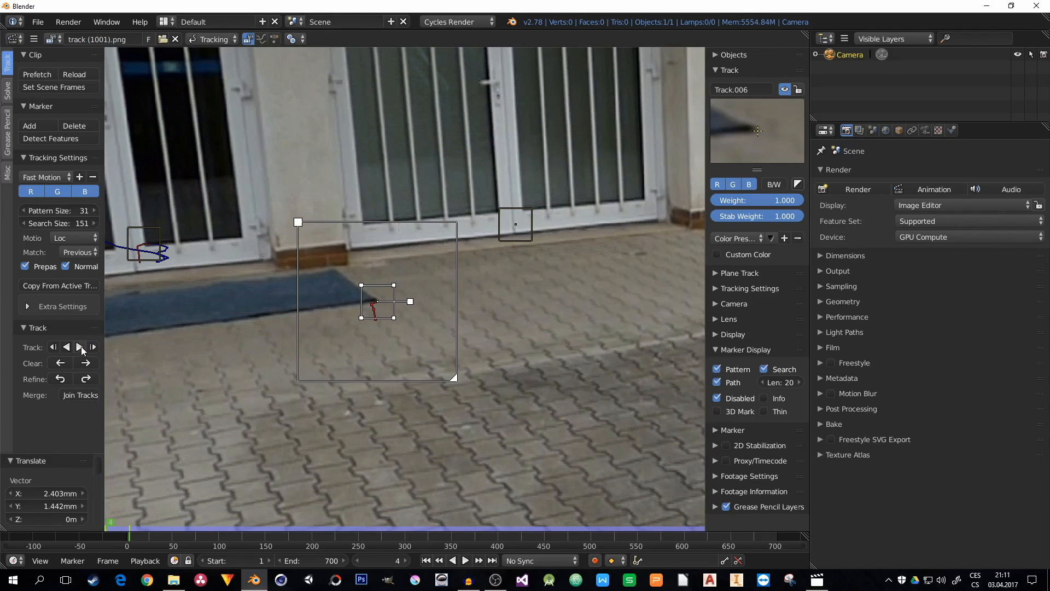
pyautogui.click(81, 346)
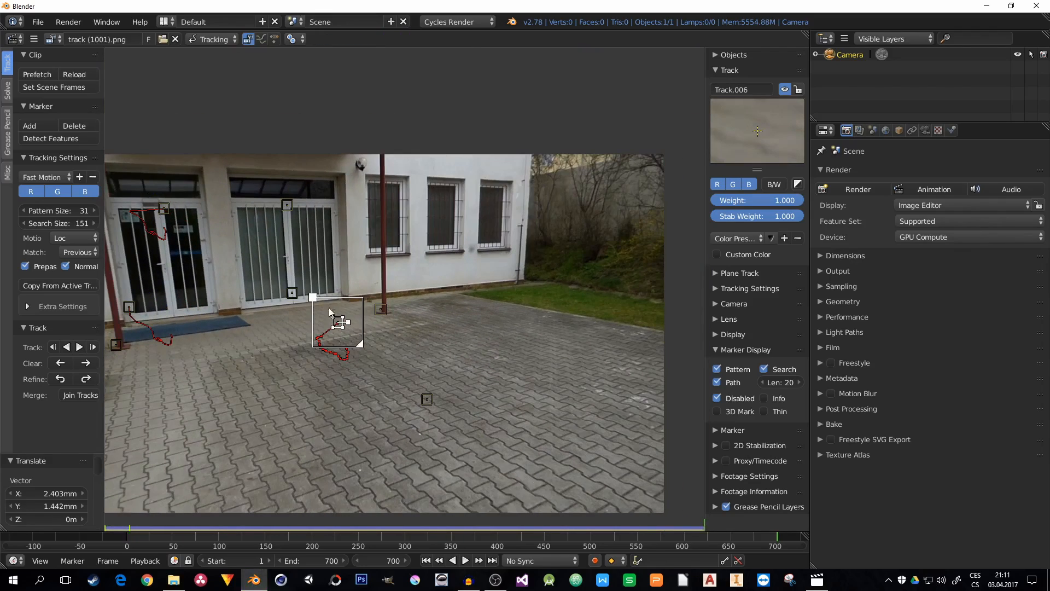
# Scrub back to frame 40 and step forward to frame 61 to examine how the track follows the mat corner.
pyautogui.scroll(4, 429, 312)
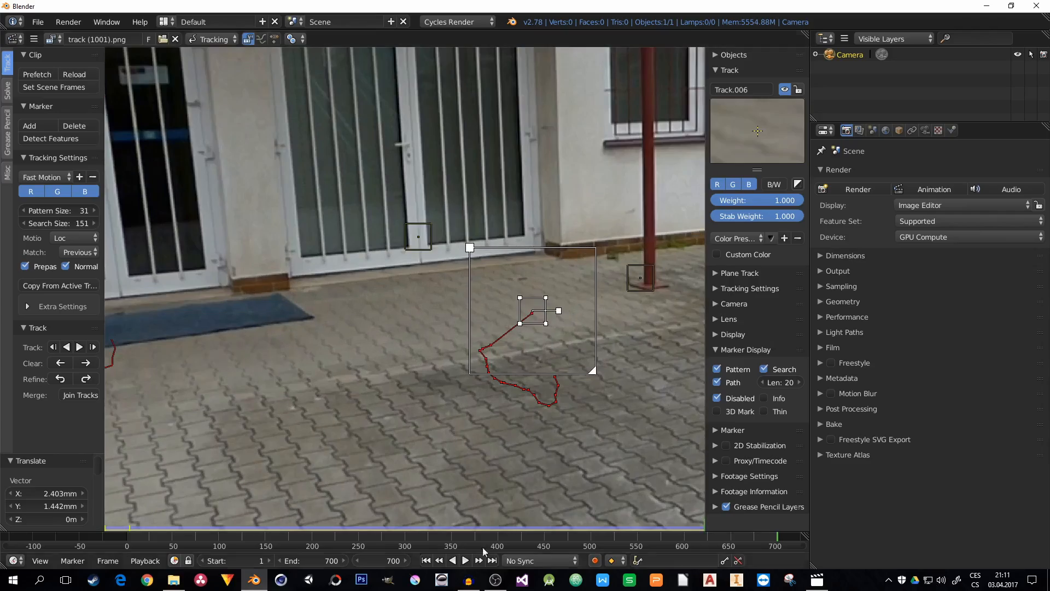
pyautogui.moveTo(482, 547)
pyautogui.mouseDown()
pyautogui.moveTo(613, 536)
pyautogui.moveTo(287, 533)
pyautogui.moveTo(261, 550)
pyautogui.moveTo(163, 549)
pyautogui.mouseUp()
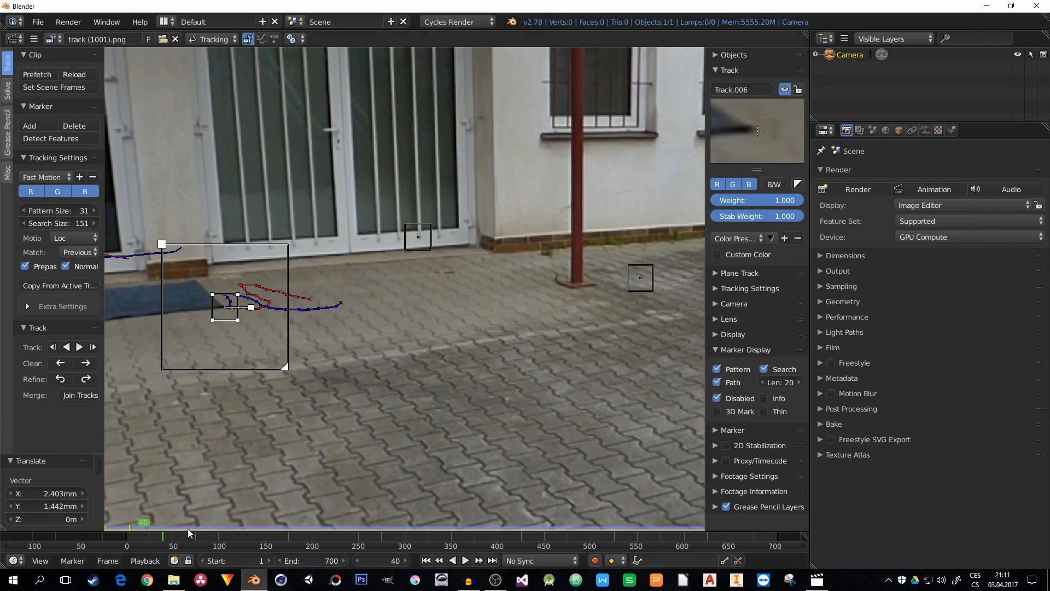
pyautogui.press('Right')
pyautogui.press('Right')
pyautogui.press('Right')
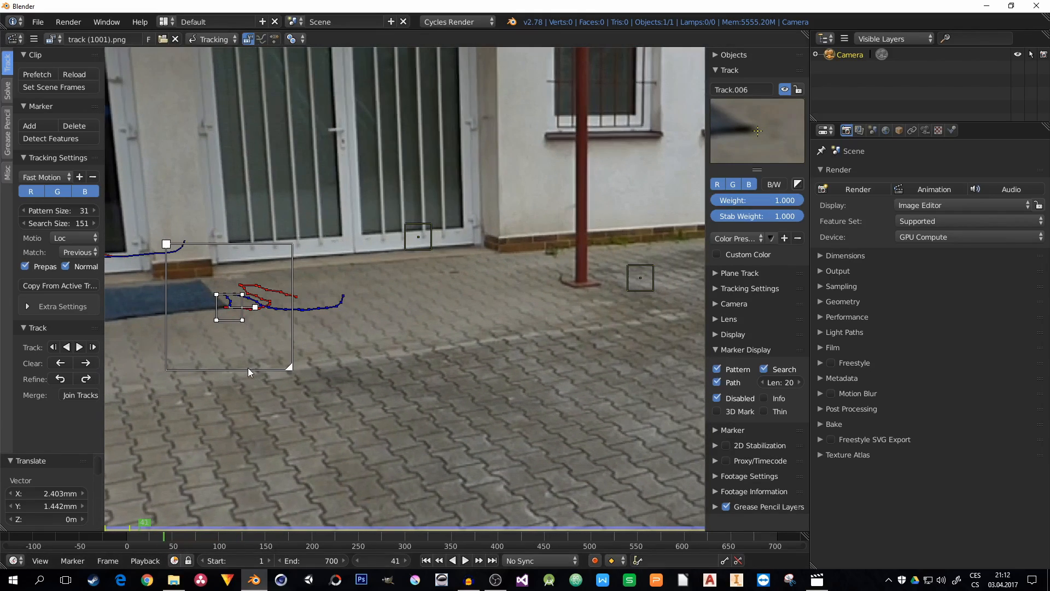
pyautogui.press('Right')
pyautogui.press('Right')
pyautogui.press('Right')
pyautogui.press('Right')
pyautogui.press('Right')
pyautogui.press('Right')
pyautogui.press('Right')
pyautogui.press('Right')
pyautogui.press('Right')
pyautogui.press('Right')
pyautogui.press('Right')
pyautogui.press('Right')
pyautogui.press('Right')
pyautogui.press('Right')
pyautogui.press('Right')
pyautogui.press('Right')
pyautogui.press('Right')
pyautogui.press('Right')
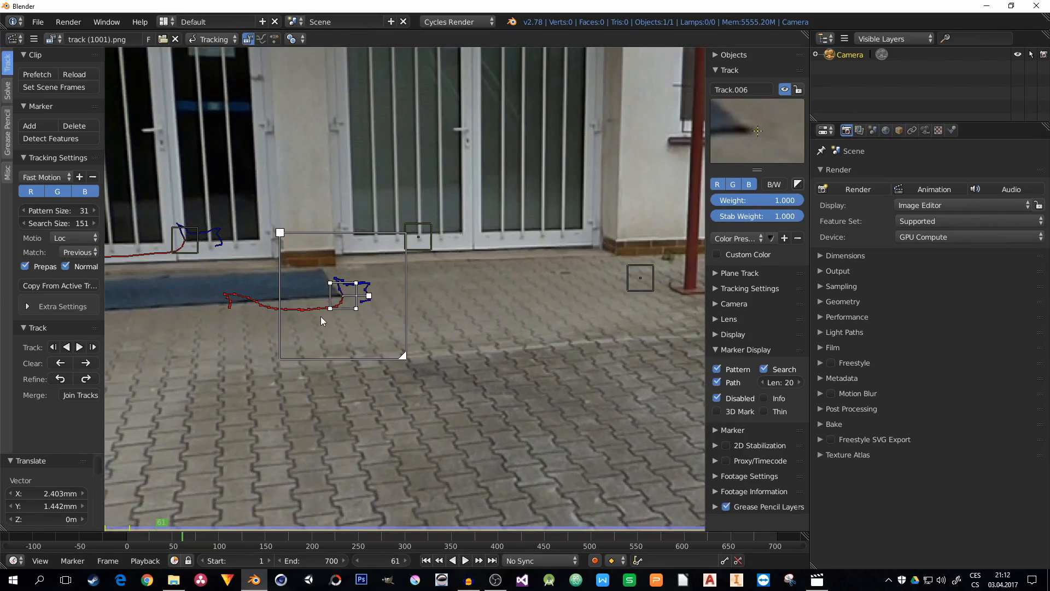
# Clear the mat corner track after frame 61 and retrack it forward from there with the marker nudged about 1.2 mm horizontally.
pyautogui.click(85, 363)
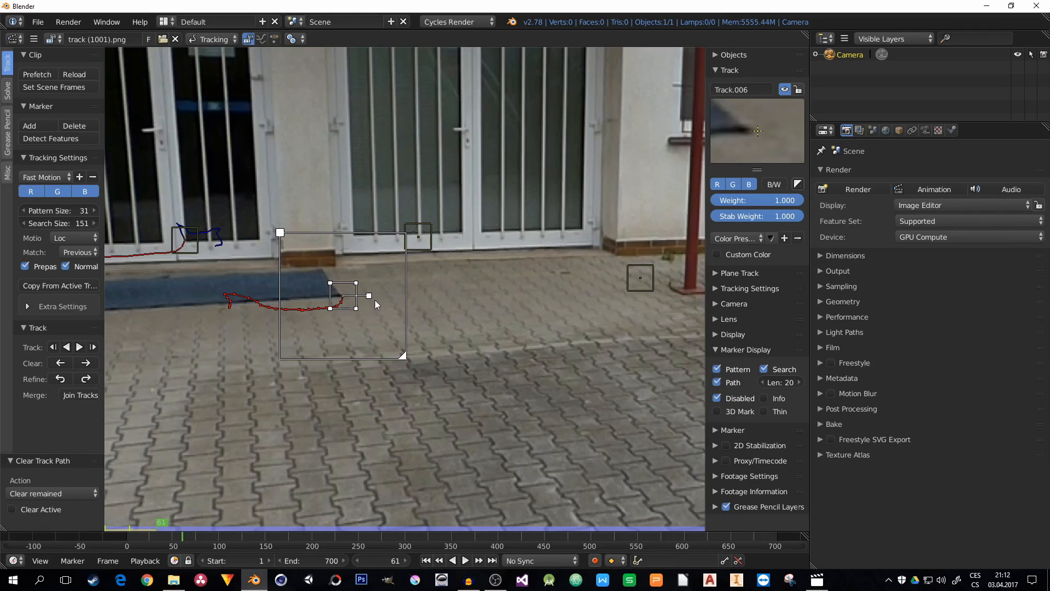
pyautogui.press('g')
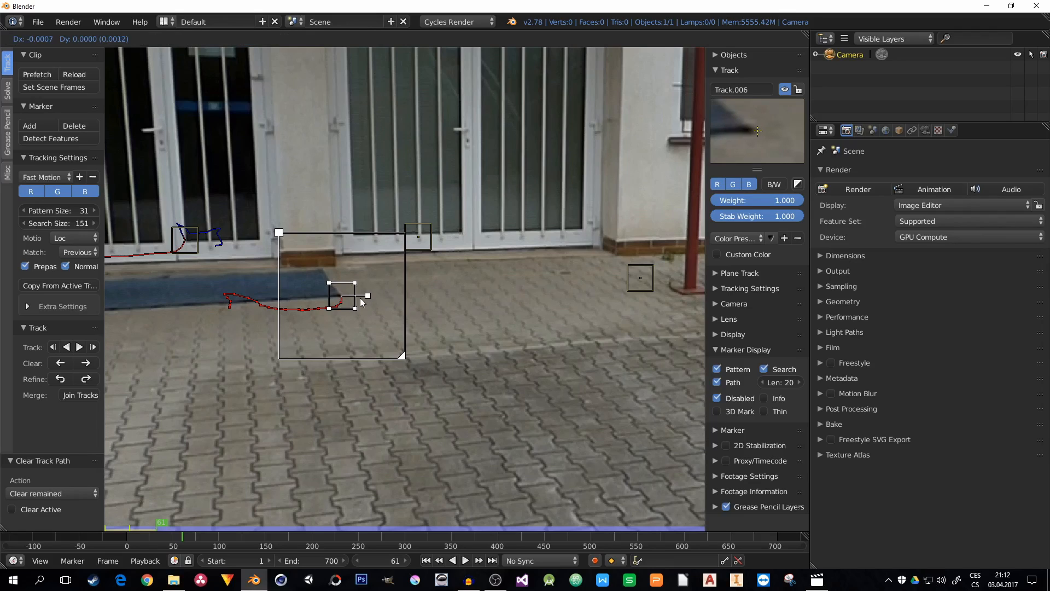
pyautogui.click(360, 298)
pyautogui.click(80, 348)
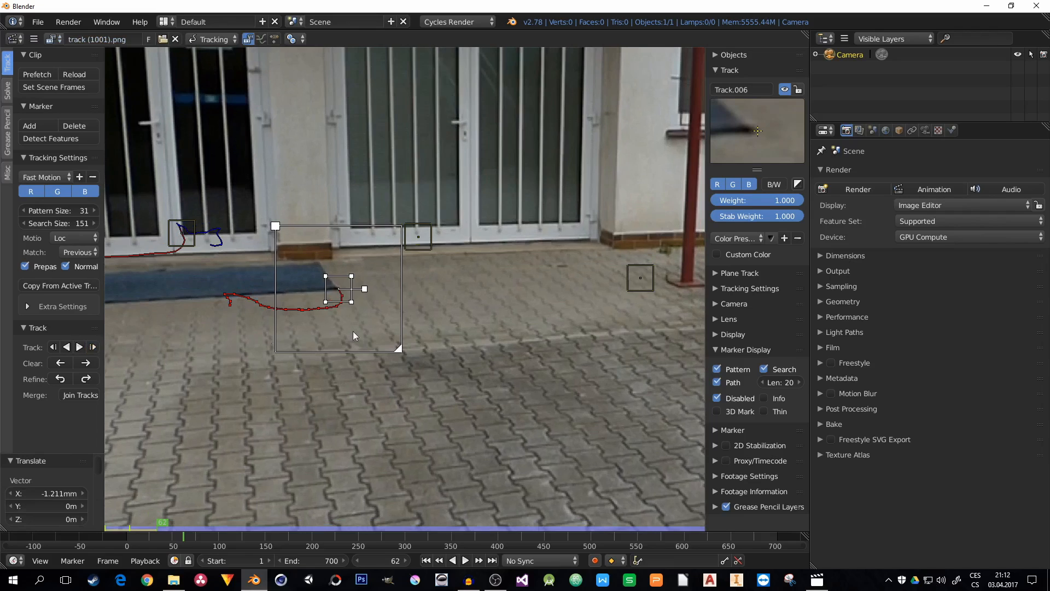
pyautogui.click(92, 347)
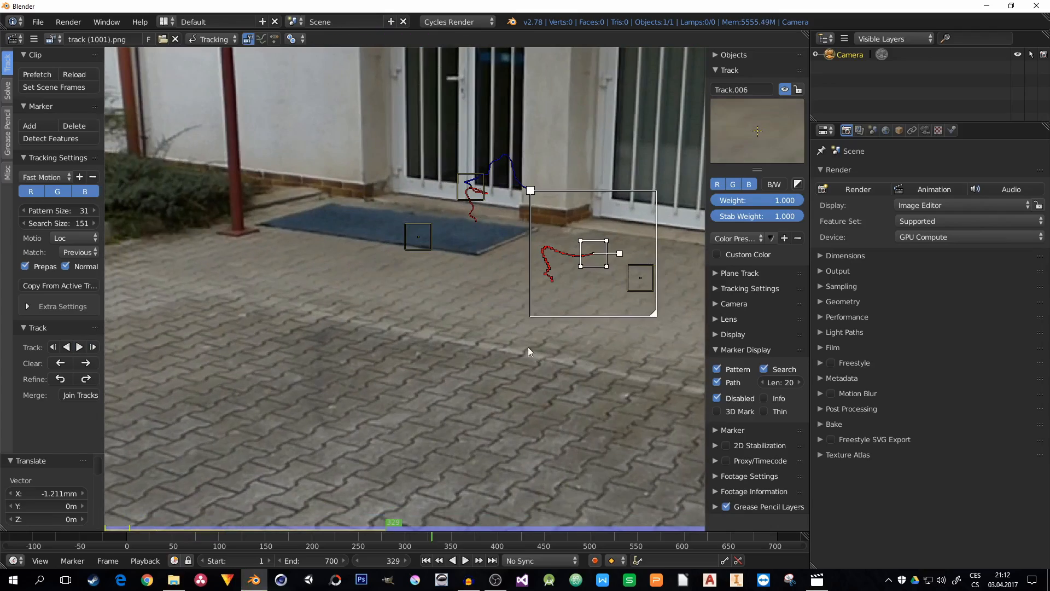
# Adjust the mat corner marker slightly at frame 86 and track it forward to frame 88.
pyautogui.moveTo(434, 540); pyautogui.dragTo(206, 544)
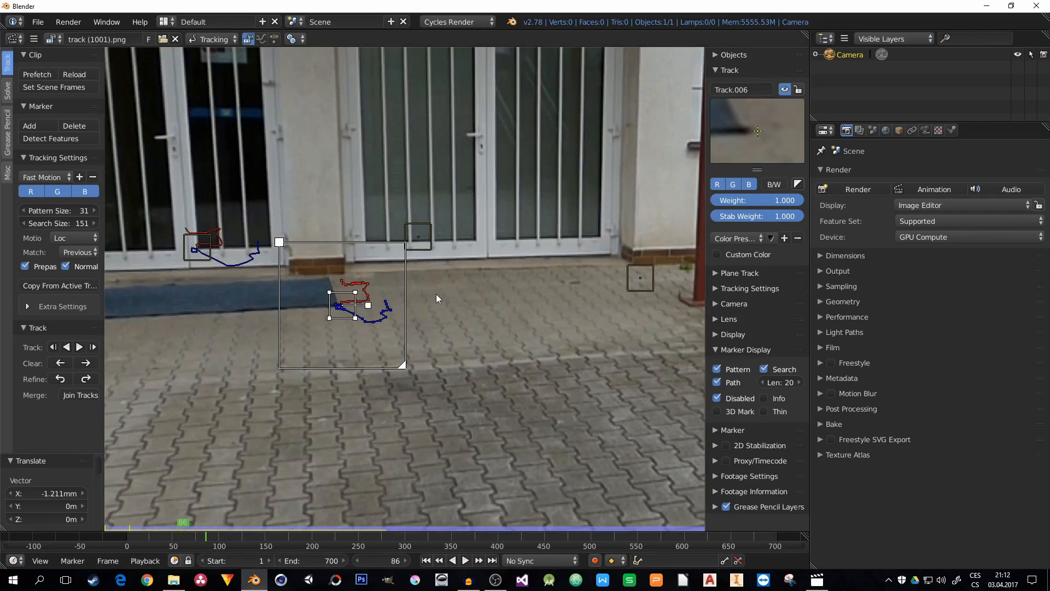
pyautogui.press('g')
pyautogui.click(421, 298)
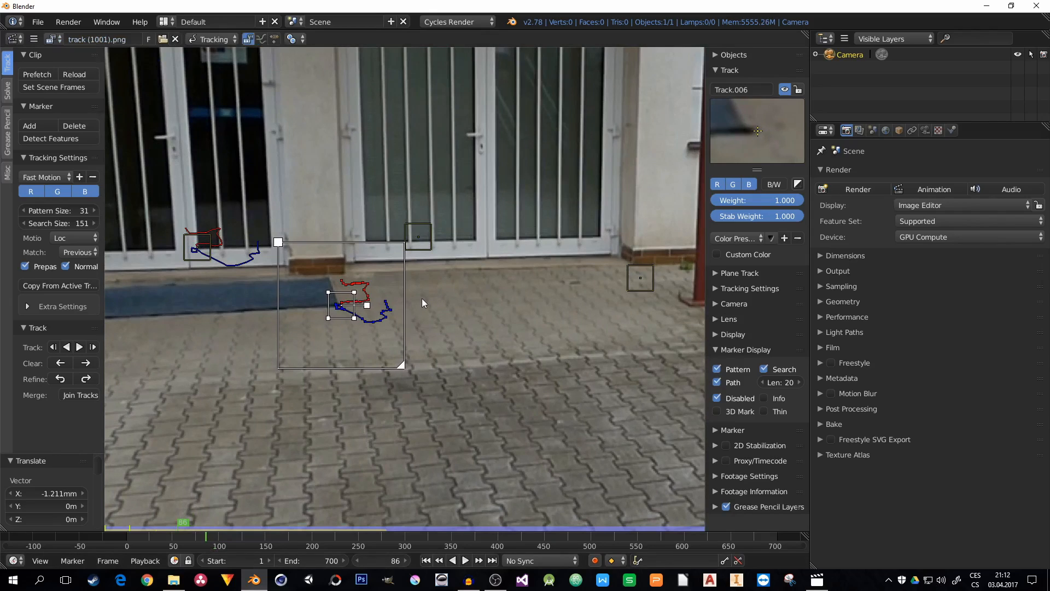
pyautogui.click(93, 347)
pyautogui.click(93, 347)
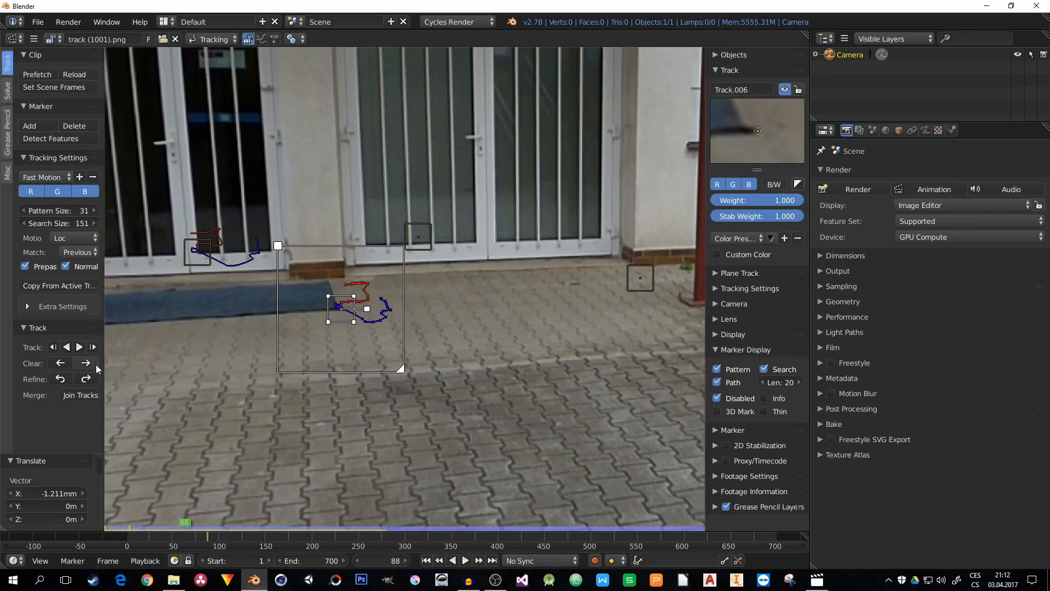
# Clear the mat corner track after frame 88 and retrack it one frame at a time to frame 102.
pyautogui.click(85, 362)
pyautogui.click(92, 348)
pyautogui.click(92, 348)
pyautogui.click(92, 348)
pyautogui.click(92, 348)
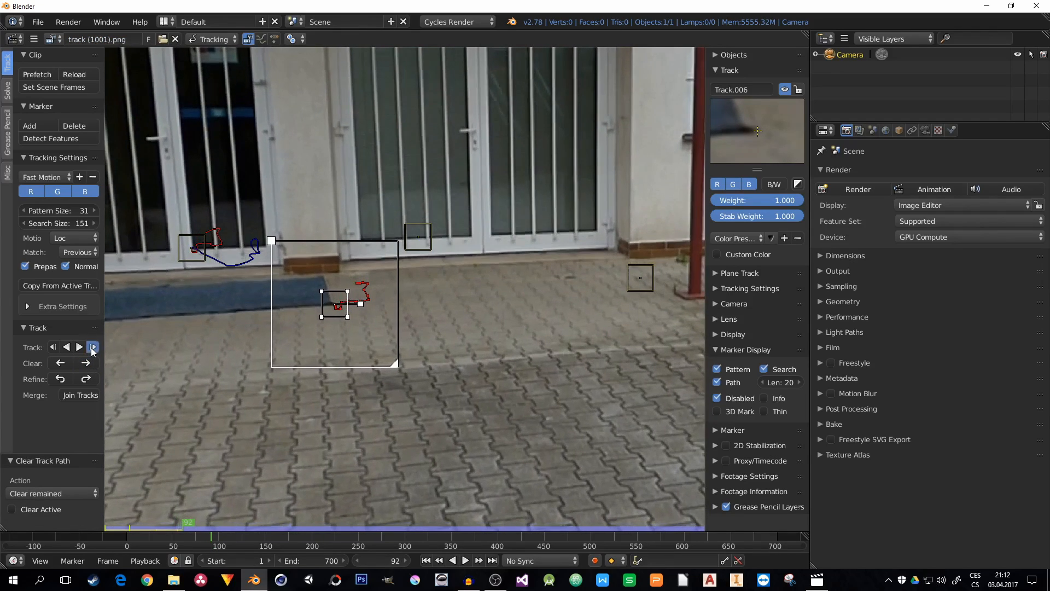
pyautogui.click(92, 348)
pyautogui.click(91, 347)
pyautogui.click(92, 348)
pyautogui.click(91, 348)
pyautogui.click(91, 348)
pyautogui.click(92, 348)
pyautogui.click(92, 348)
pyautogui.click(92, 348)
pyautogui.click(92, 348)
pyautogui.click(92, 348)
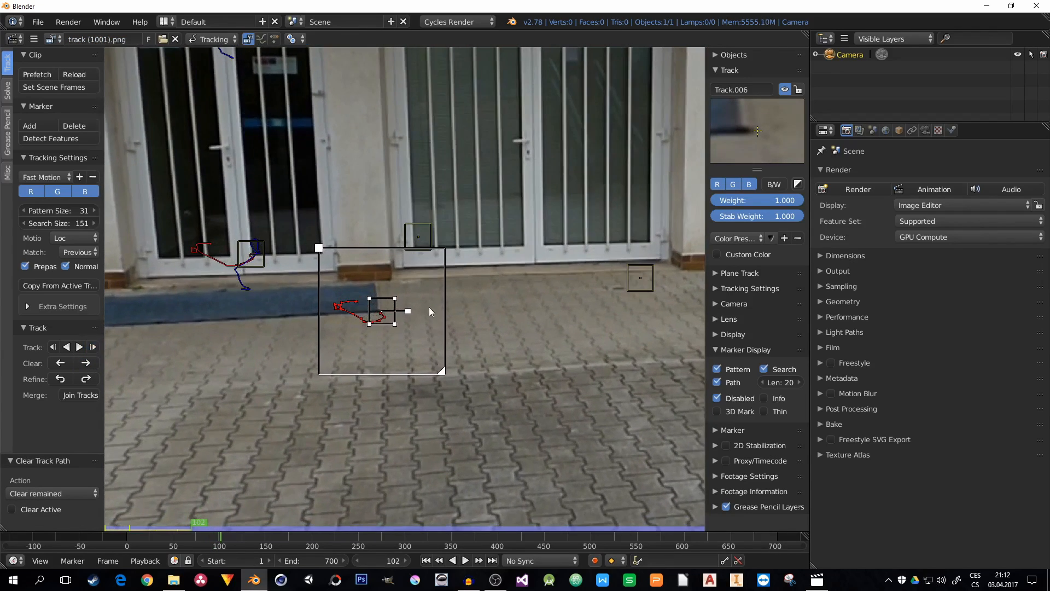
# Select the upper markers on both doors and the two markers on the right-hand paving in turn to review their patterns.
pyautogui.scroll(-4, 429, 306)
pyautogui.moveTo(401, 327); pyautogui.dragTo(415, 339, button='middle')
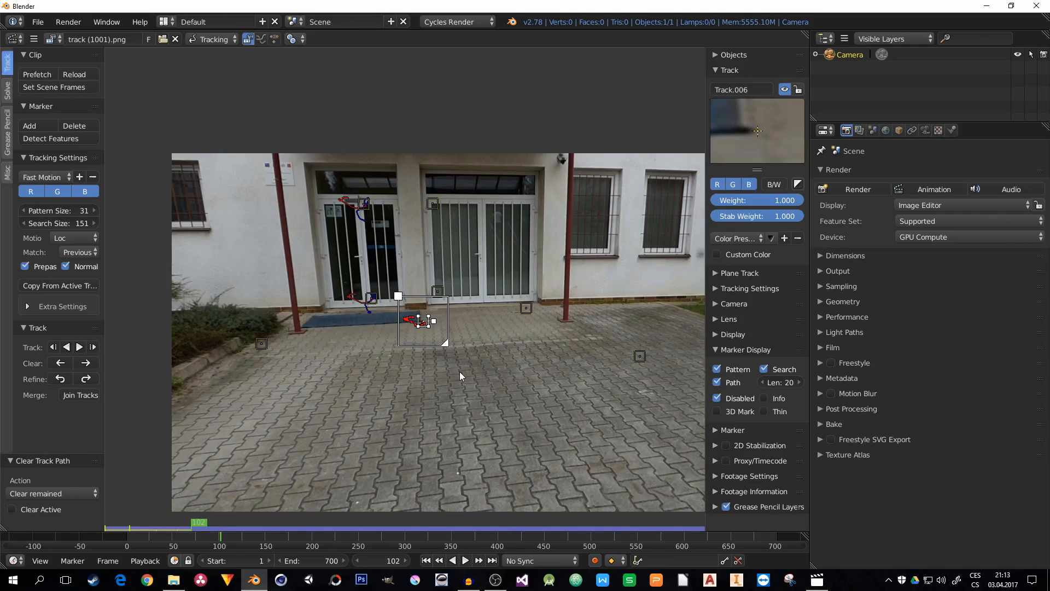
pyautogui.rightClick(365, 204)
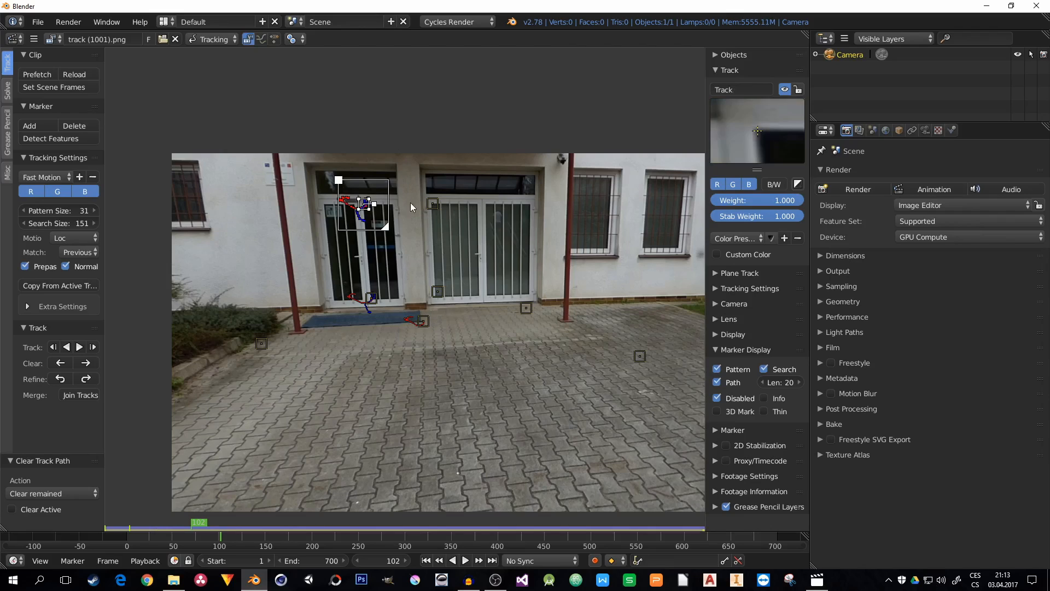
pyautogui.rightClick(432, 203)
pyautogui.rightClick(527, 307)
pyautogui.rightClick(641, 357)
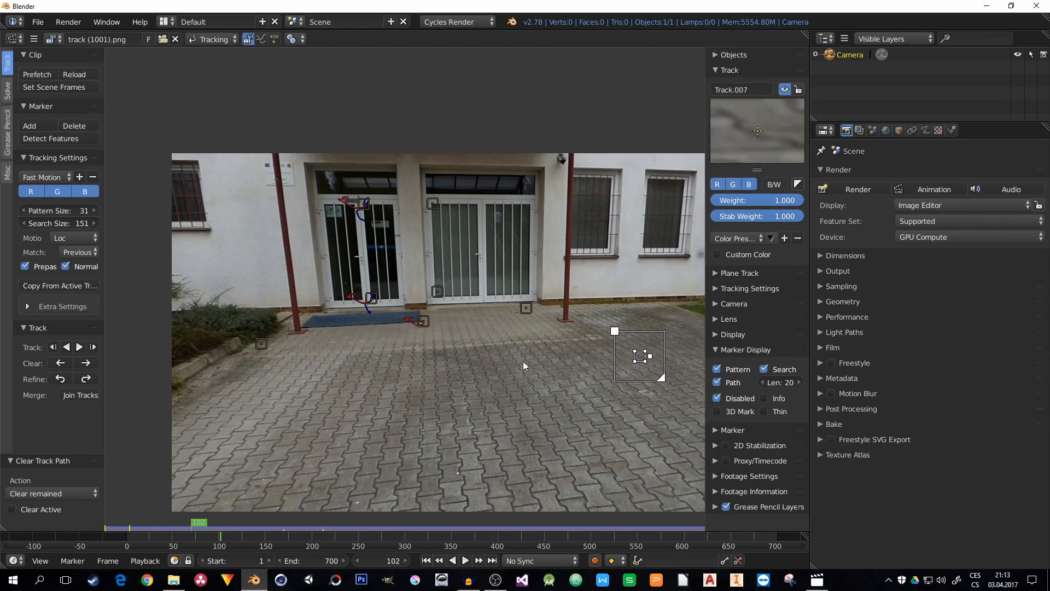
# Open the recent file tracked_01.blend and prefetch its clip frames.
pyautogui.click(40, 22)
pyautogui.moveTo(85, 64)
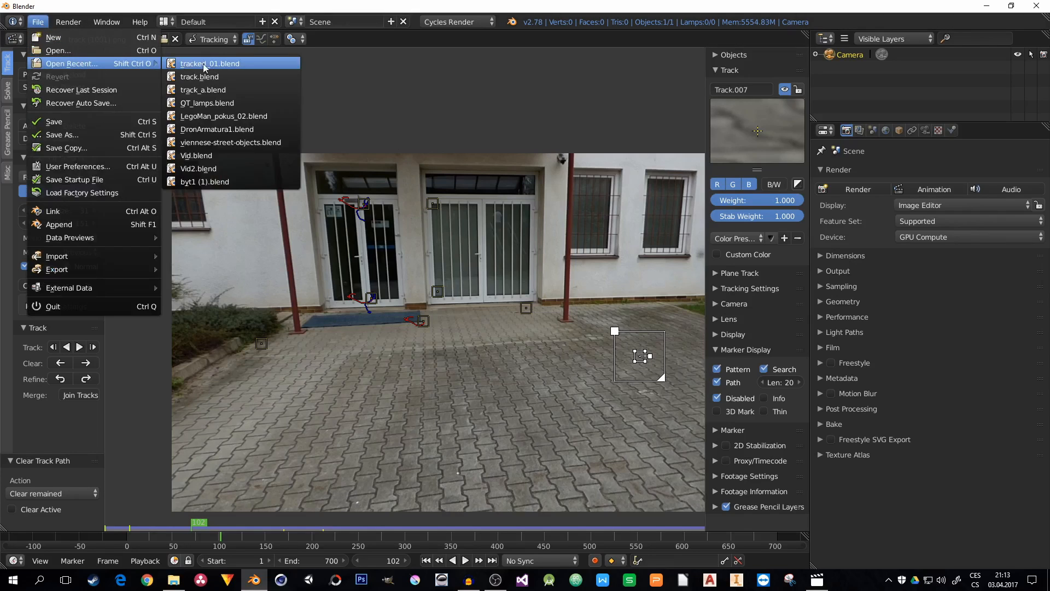
pyautogui.click(223, 63)
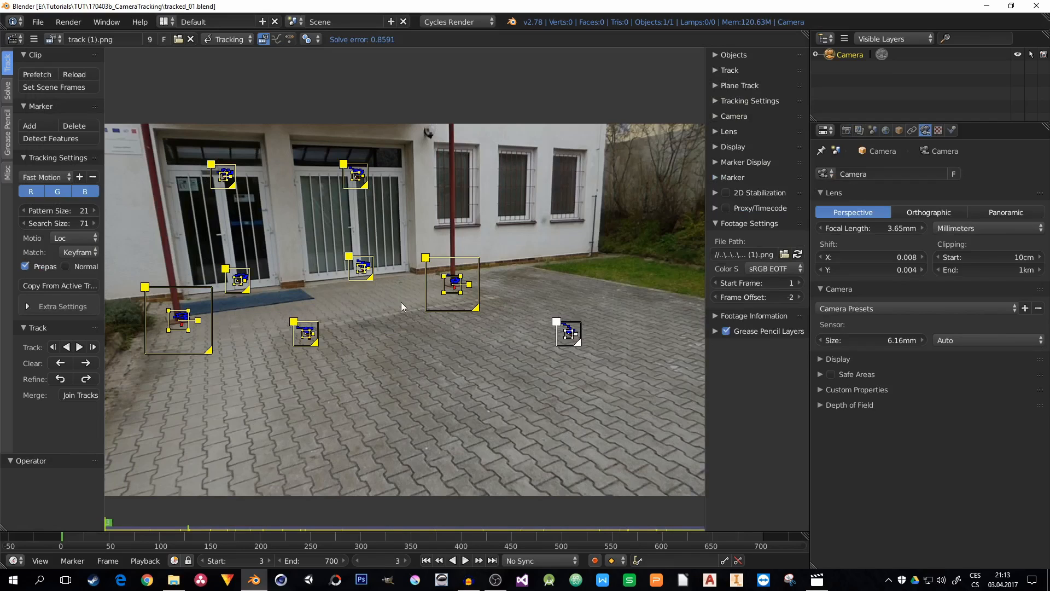
pyautogui.click(36, 75)
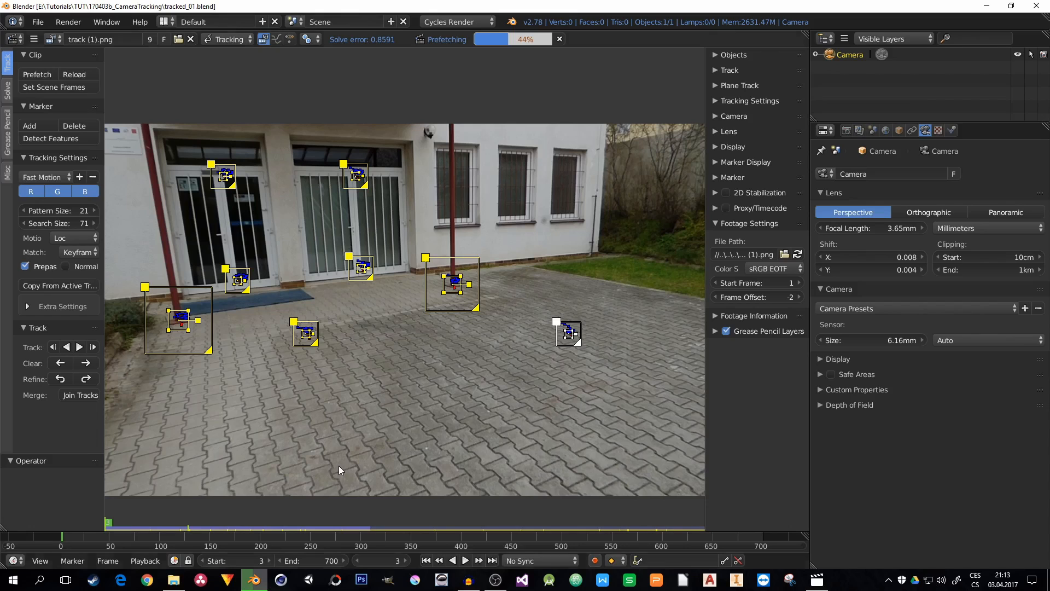
# Play the tracked footage with all markers deselected to examine the tracks, and return to the first frame of the range.
pyautogui.click(465, 560)
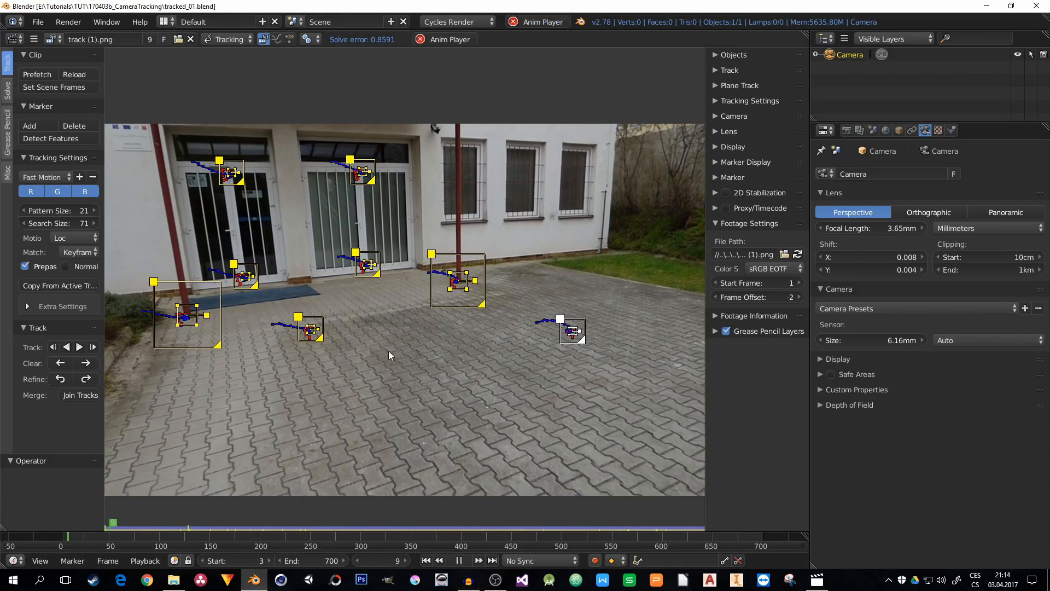
pyautogui.press('a')
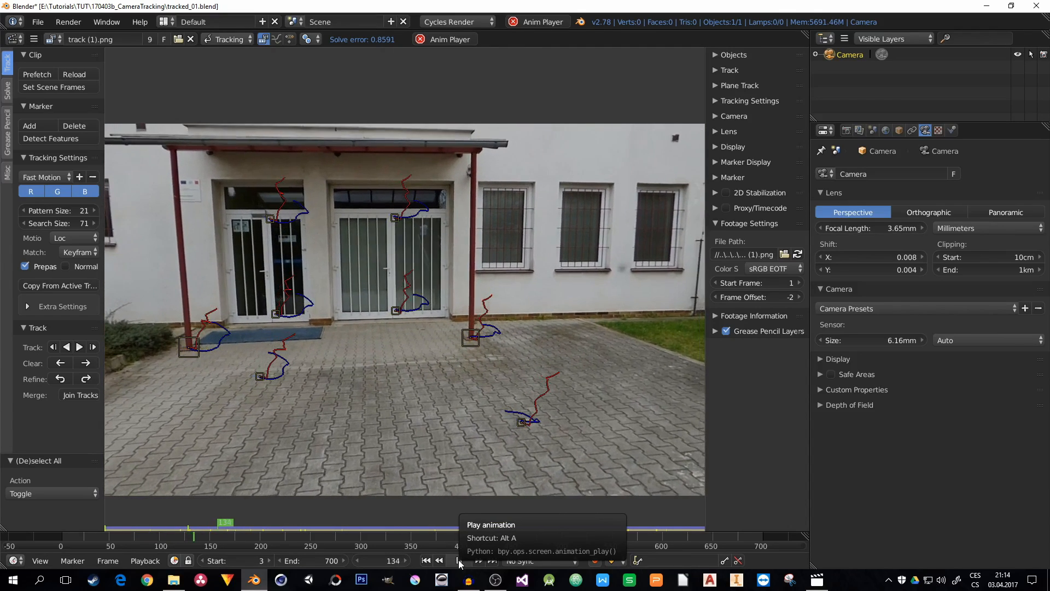
pyautogui.click(459, 560)
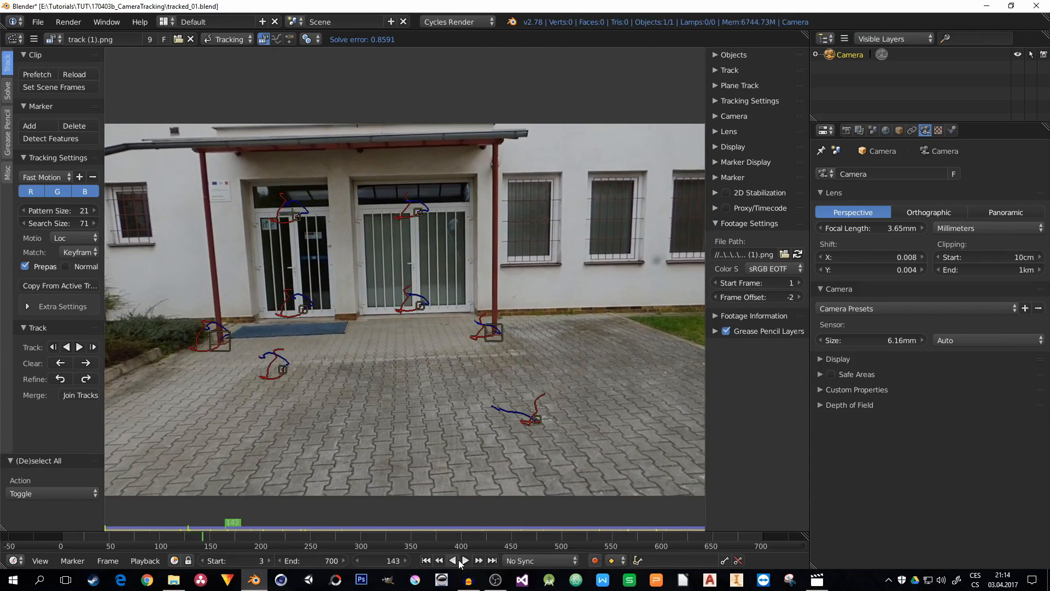
pyautogui.click(426, 560)
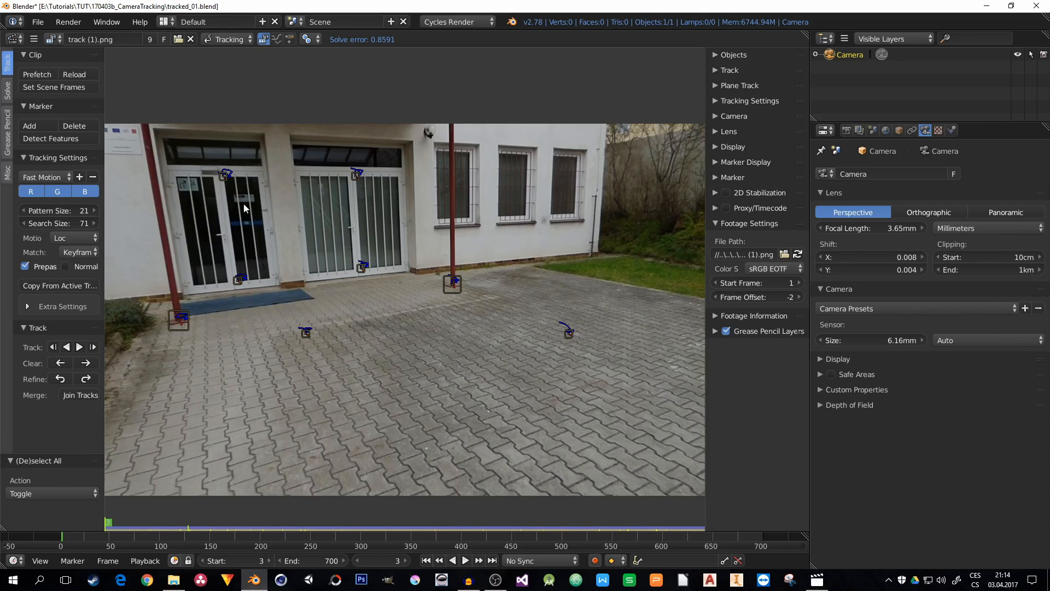
# Select all markers and set the camera solve to refine Focal Length, Optical Center, K1, K2.
pyautogui.press('a')
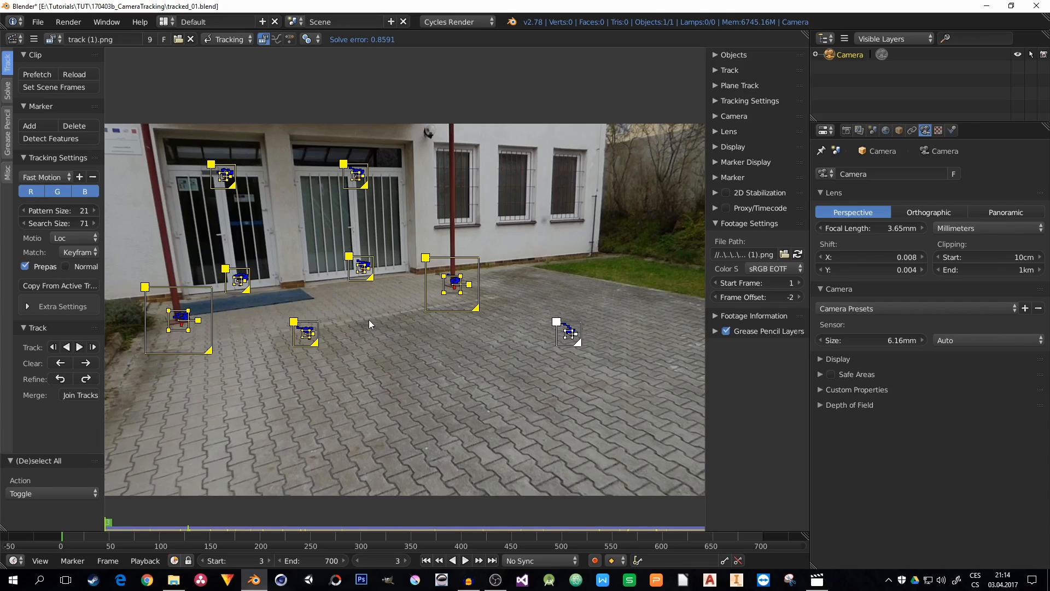
pyautogui.scroll(-1, 428, 344)
pyautogui.moveTo(390, 351); pyautogui.dragTo(384, 336, button='middle')
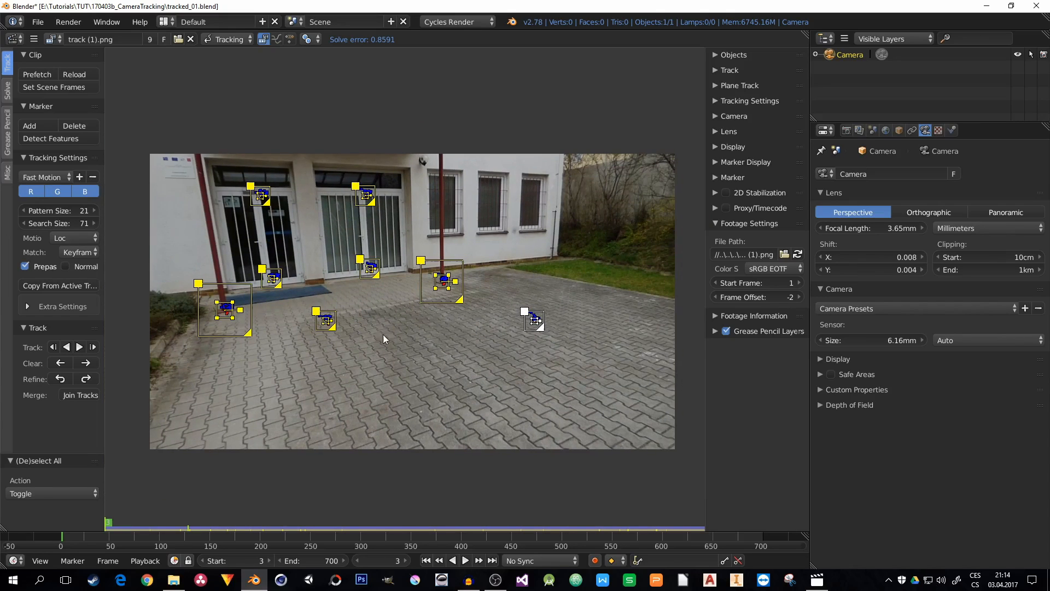
pyautogui.click(7, 93)
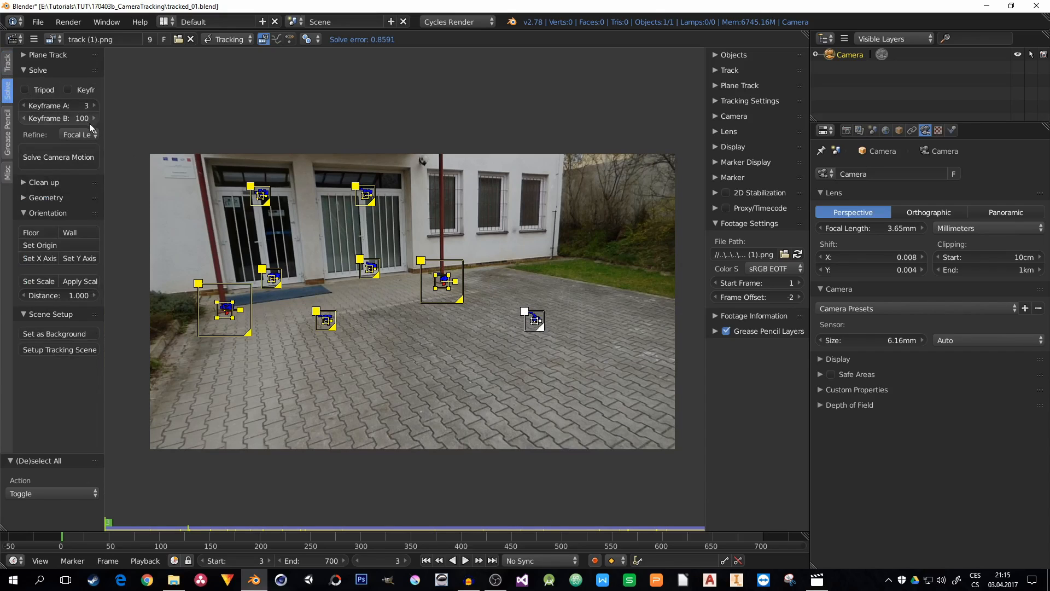
pyautogui.click(78, 134)
pyautogui.click(87, 136)
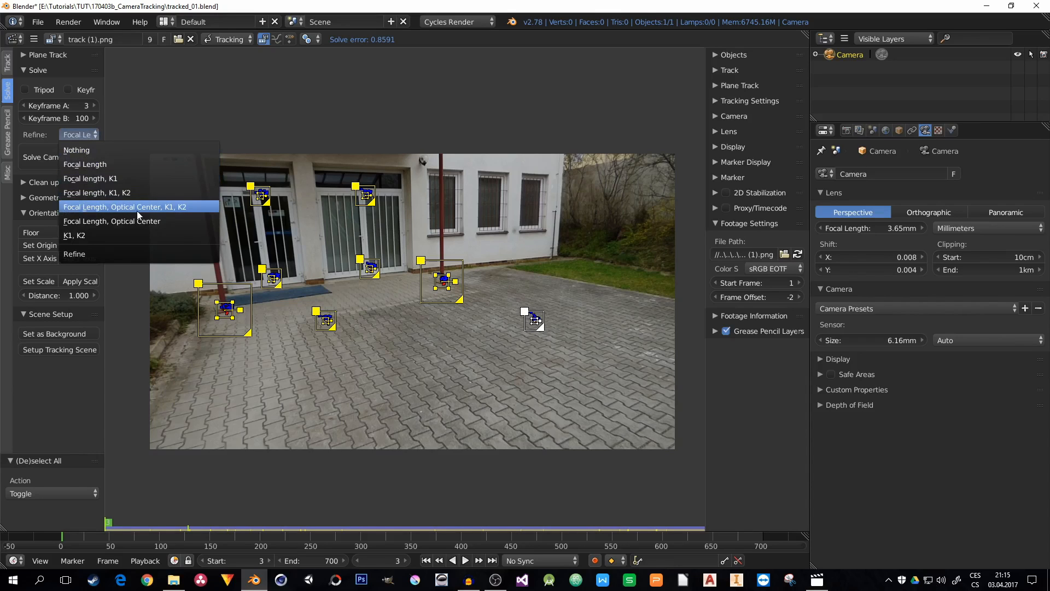
pyautogui.click(175, 208)
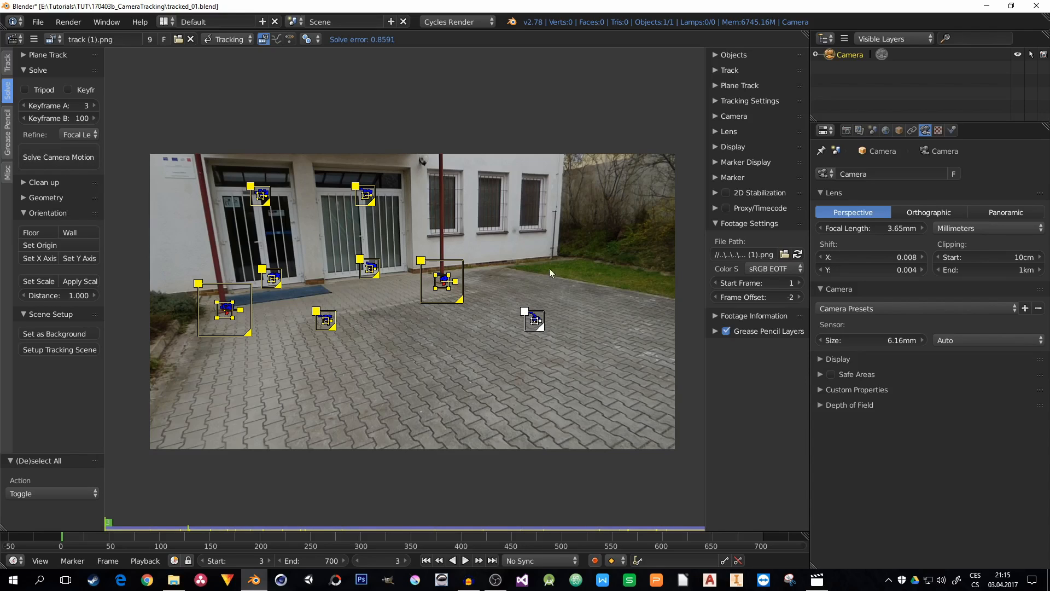
# Apply the 1 : 2.3 Inch preset to the tracking camera and solve the camera motion.
pyautogui.click(715, 116)
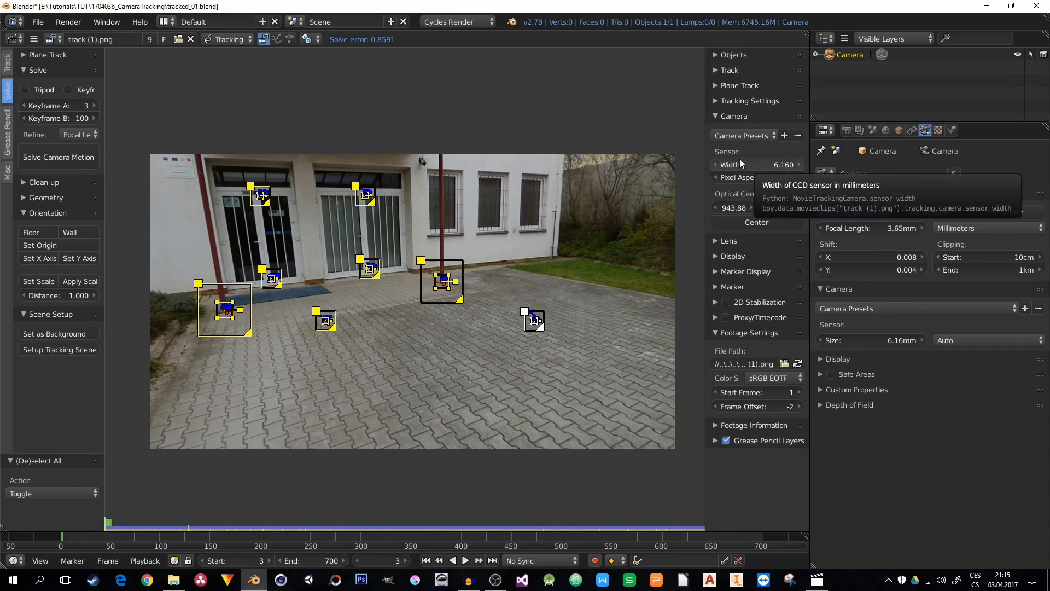
pyautogui.click(764, 138)
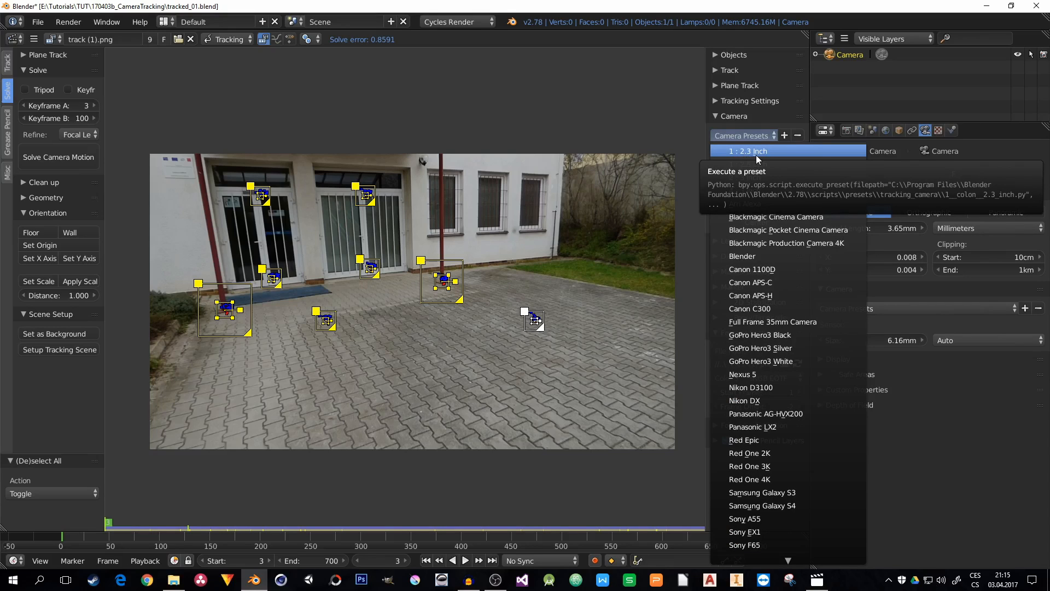
pyautogui.click(751, 152)
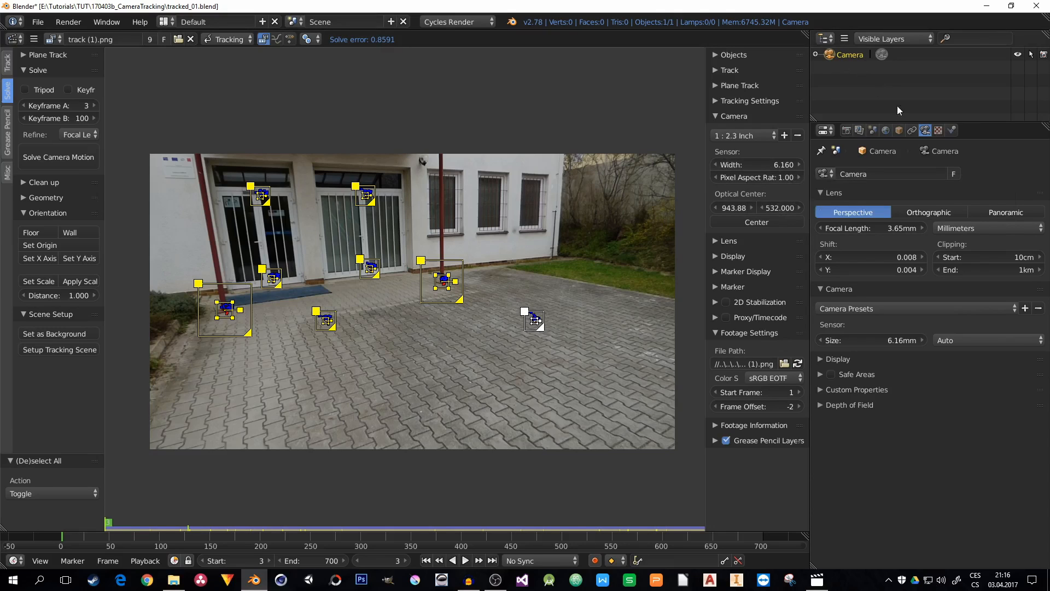
pyautogui.click(898, 130)
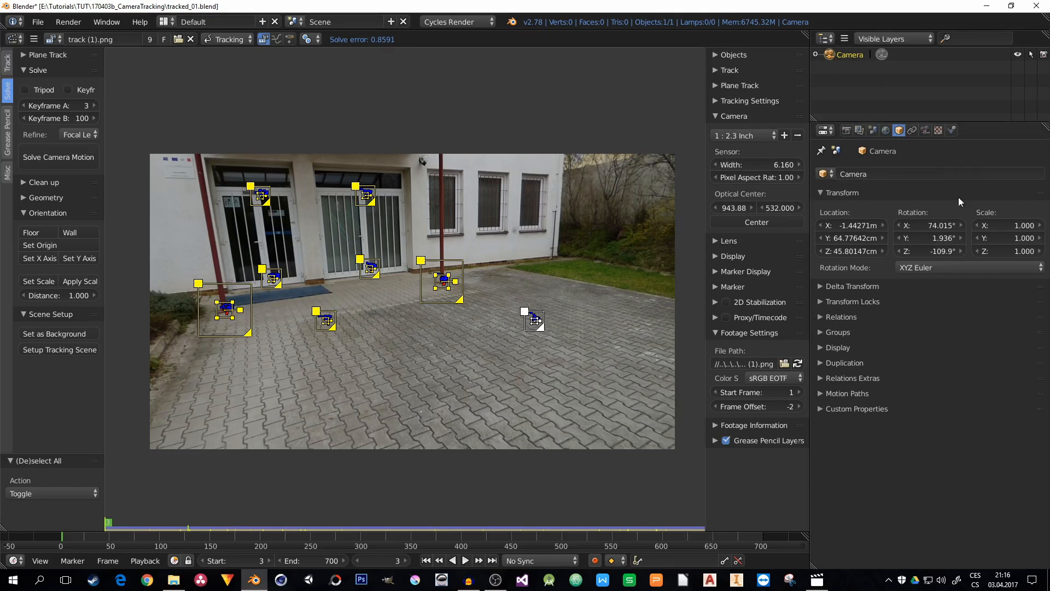
pyautogui.click(925, 130)
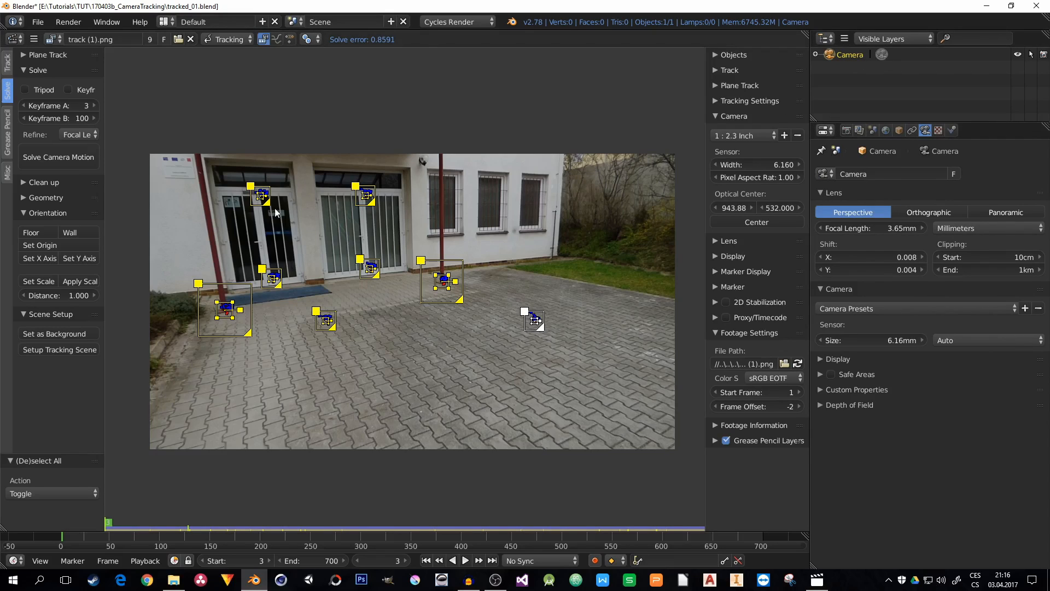
pyautogui.click(52, 159)
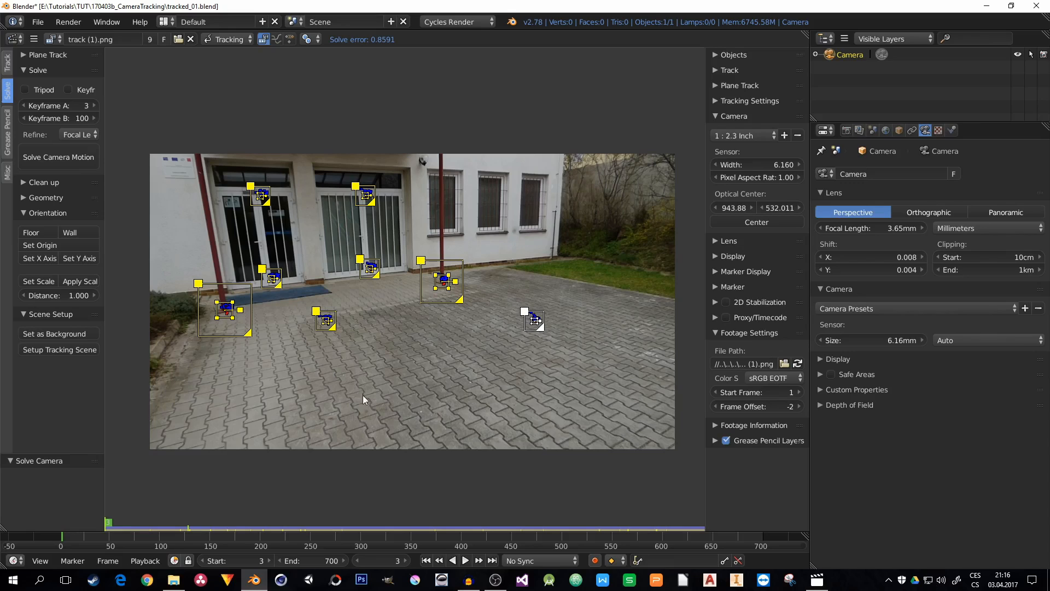
pyautogui.keyDown('ctrl'); pyautogui.click(345, 388); pyautogui.keyUp('ctrl')
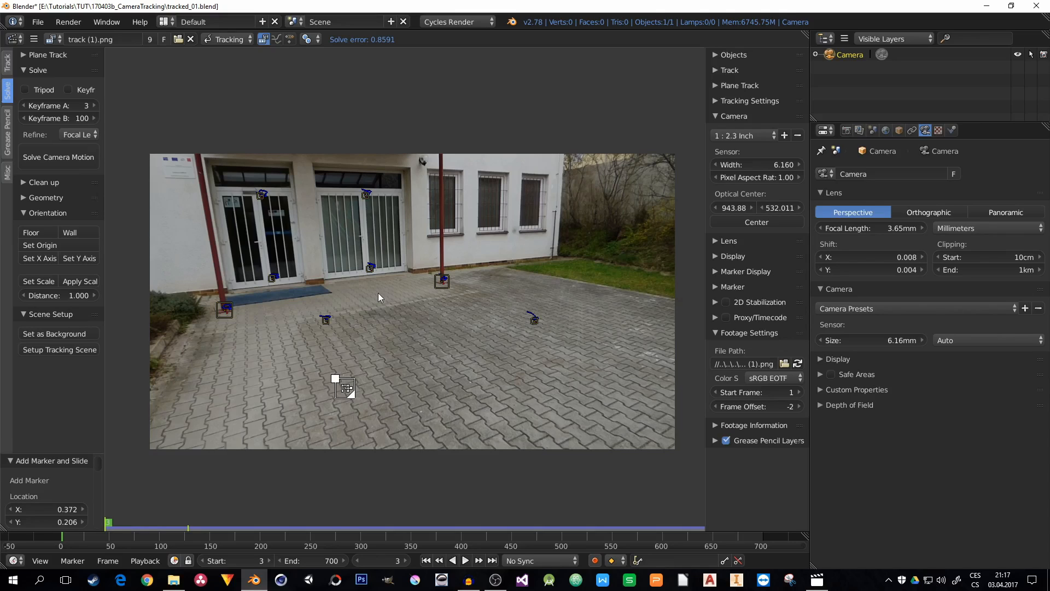
pyautogui.click(346, 390)
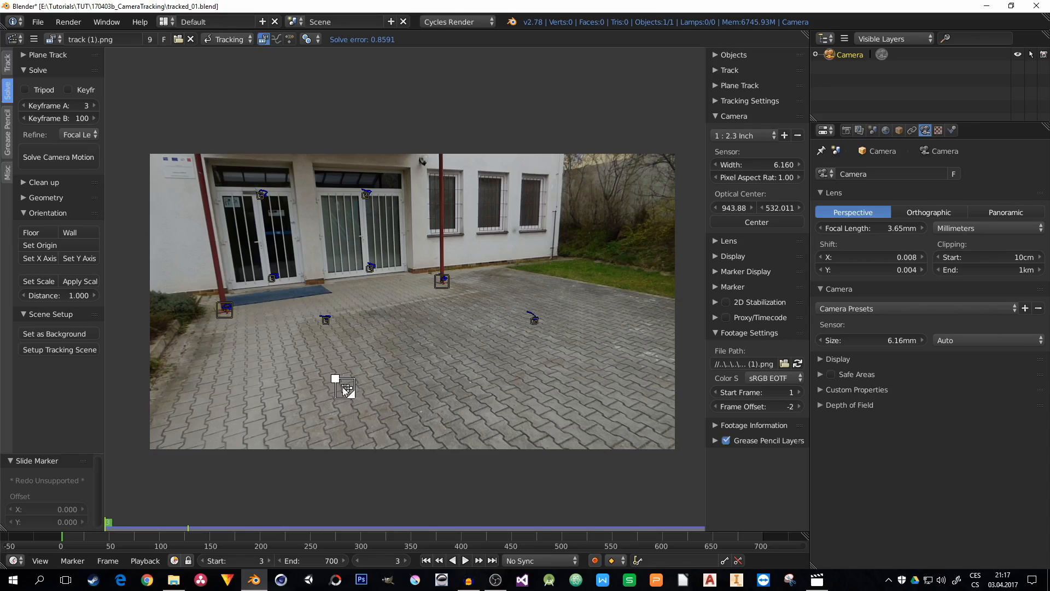
pyautogui.press('x')
pyautogui.click(345, 385)
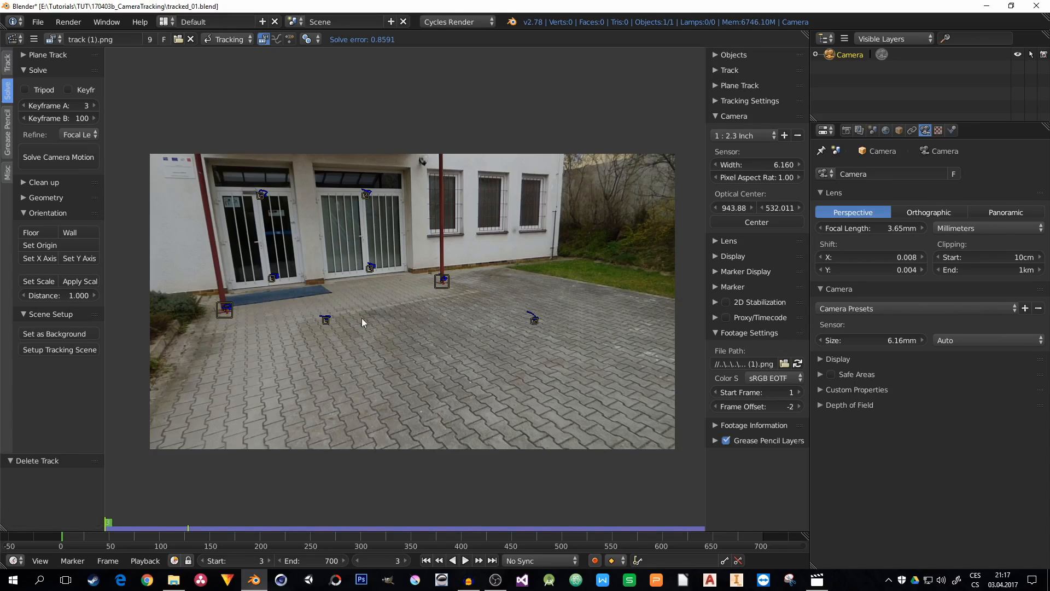
# Select the marker at the right post's base and both paving markers, and define them as the Floor plane.
pyautogui.moveTo(309, 325); pyautogui.dragTo(350, 336, button='middle')
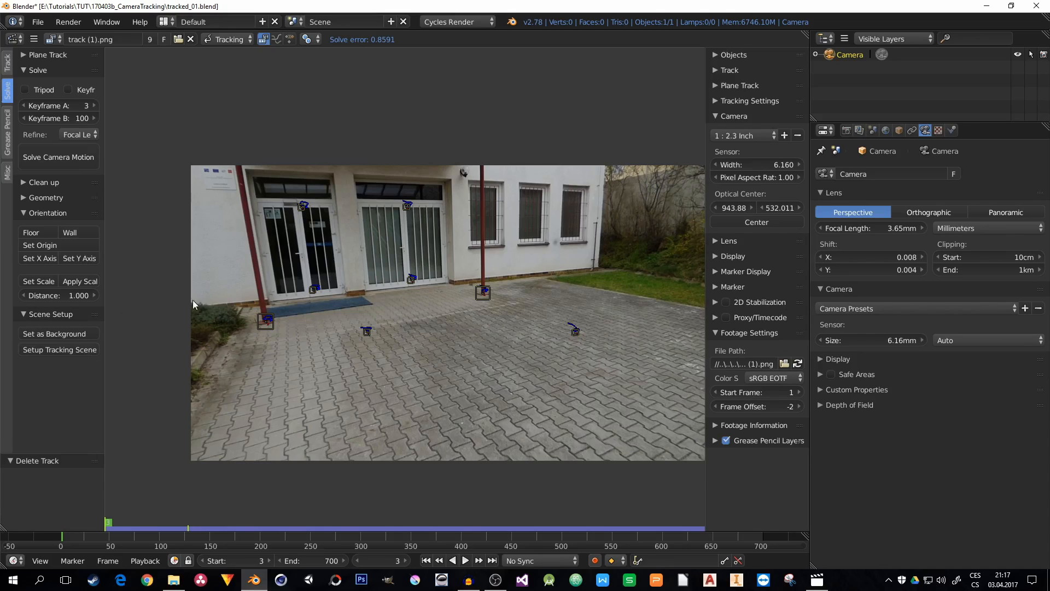
pyautogui.rightClick(482, 295)
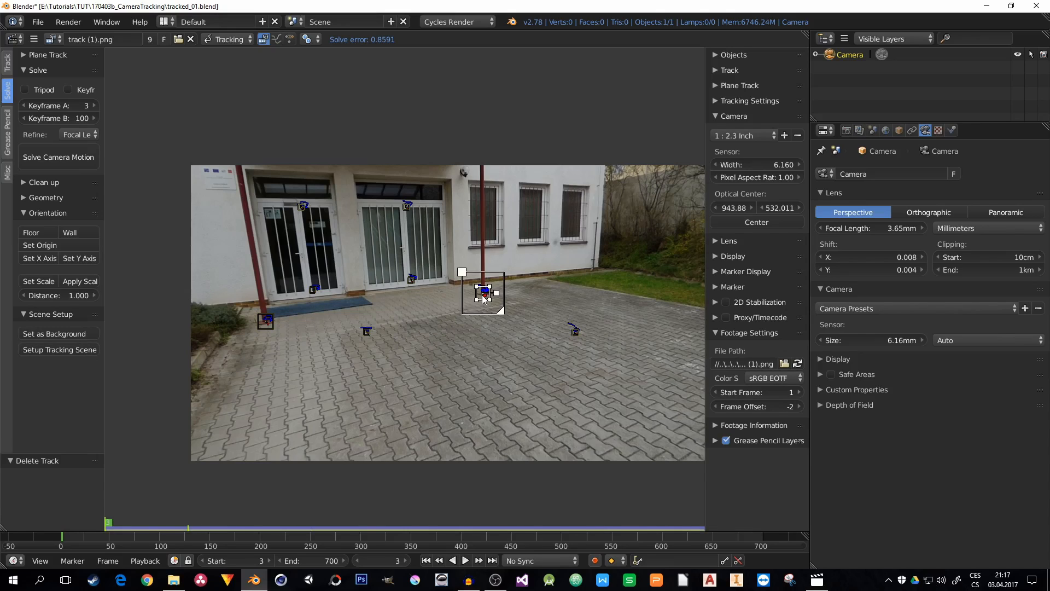
pyautogui.keyDown('shift'); pyautogui.rightClick(367, 332); pyautogui.keyUp('shift')
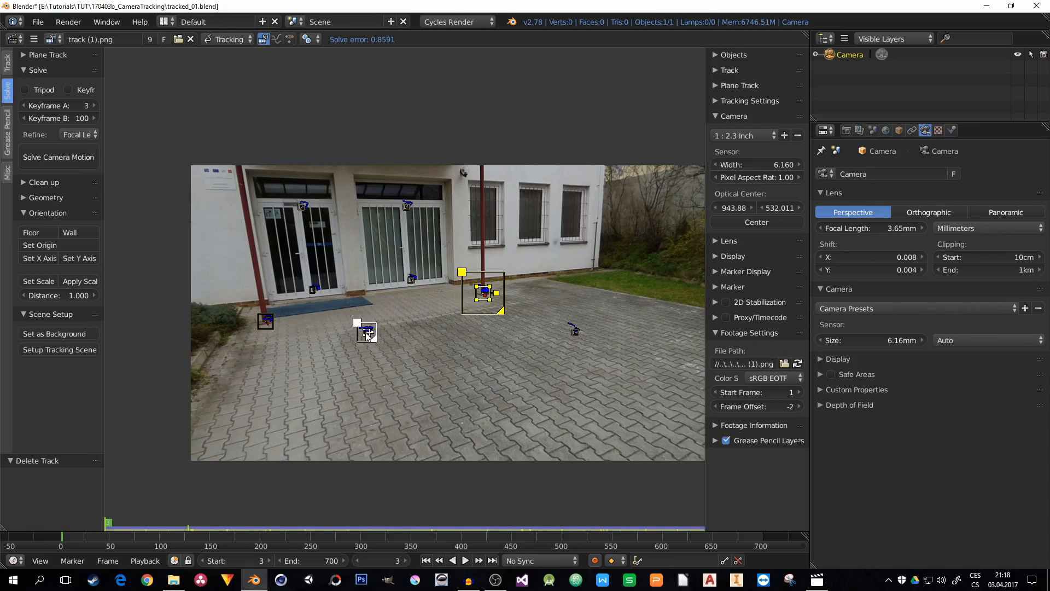
pyautogui.keyDown('shift'); pyautogui.rightClick(573, 333); pyautogui.keyUp('shift')
pyautogui.click(22, 215)
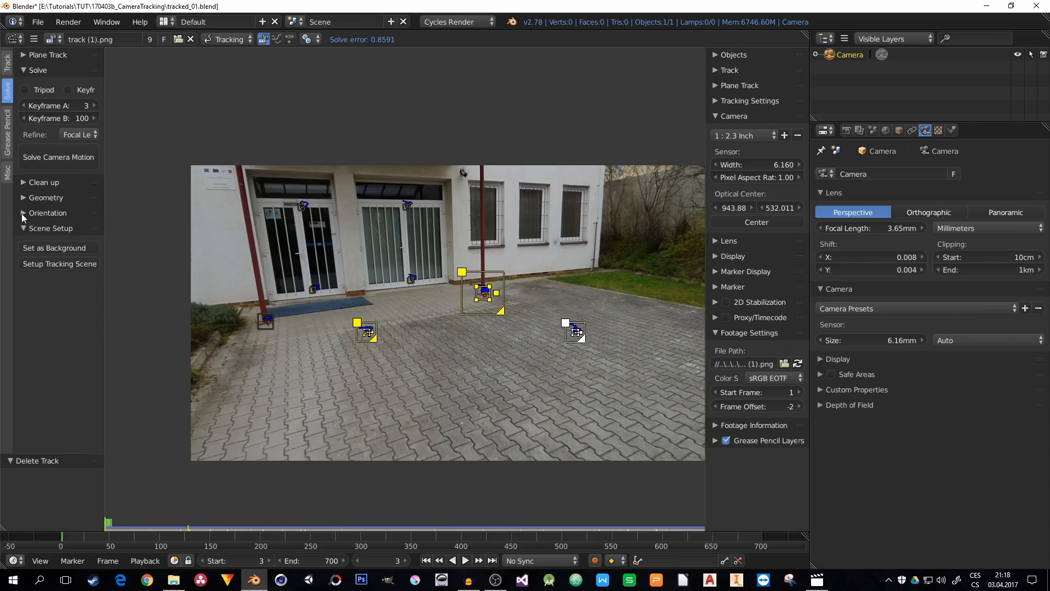
pyautogui.click(21, 214)
pyautogui.click(31, 234)
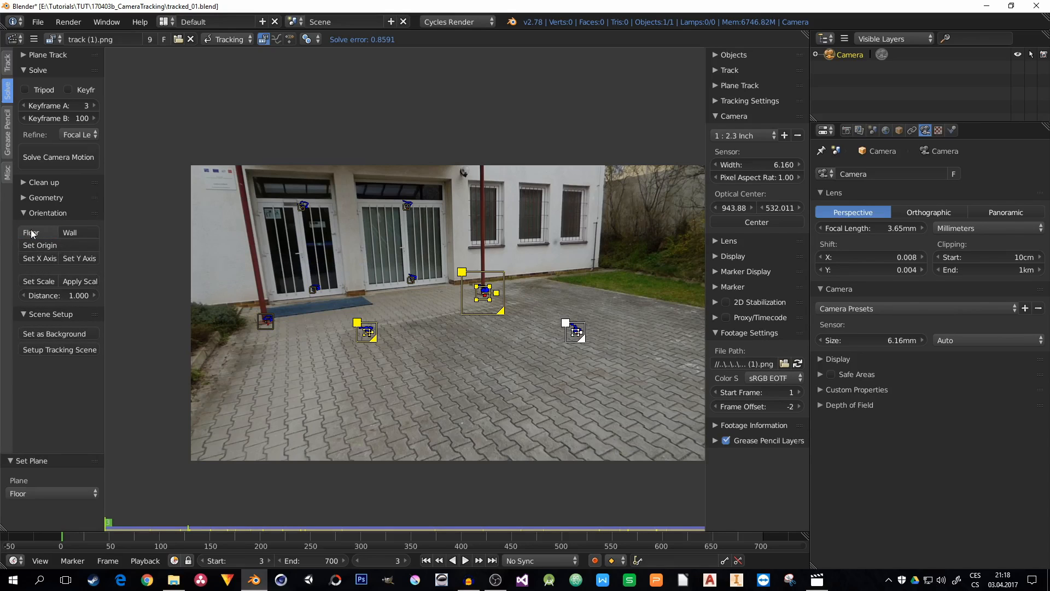
# Make the left paving marker active, set it as the scene origin, and widen the tool shelf.
pyautogui.keyDown('shift'); pyautogui.click(369, 332); pyautogui.keyUp('shift')
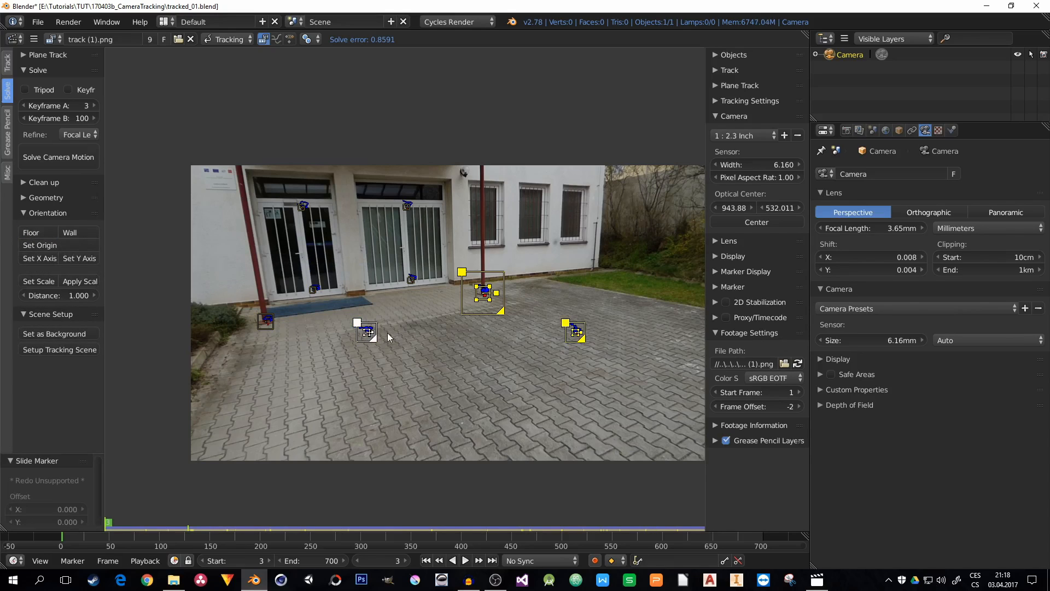
pyautogui.click(40, 245)
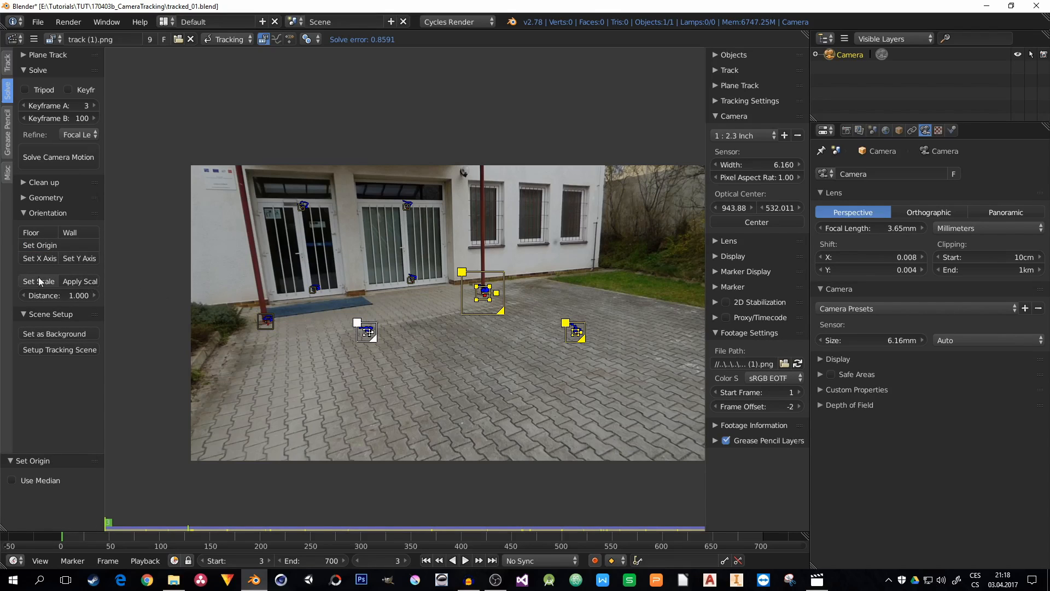
pyautogui.moveTo(104, 290); pyautogui.dragTo(131, 293)
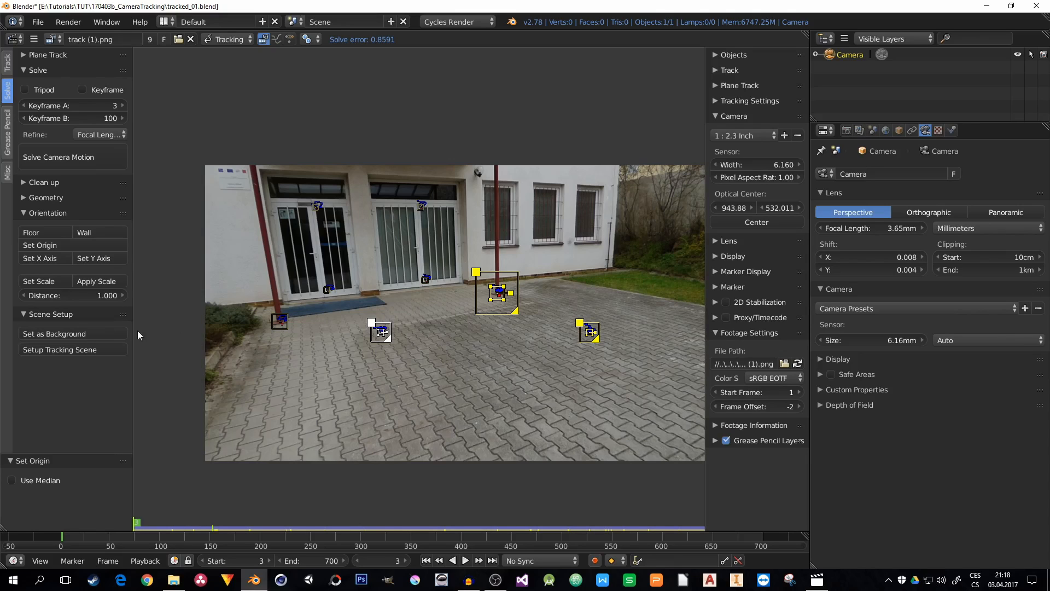
# Set up the tracking scene from the solved clip and switch the clip editor to the 3D View.
pyautogui.click(47, 335)
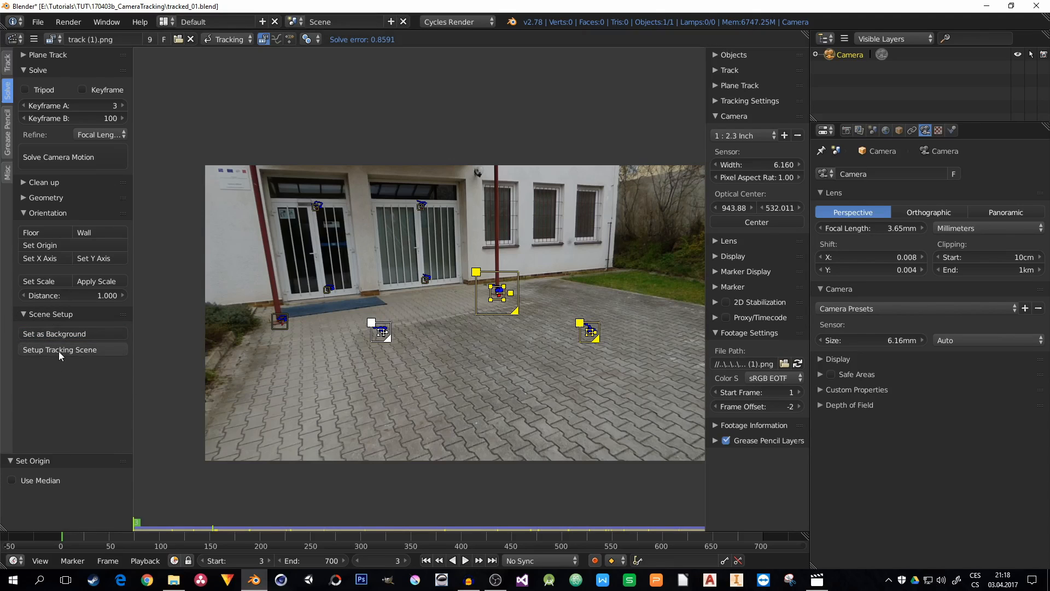
pyautogui.click(59, 350)
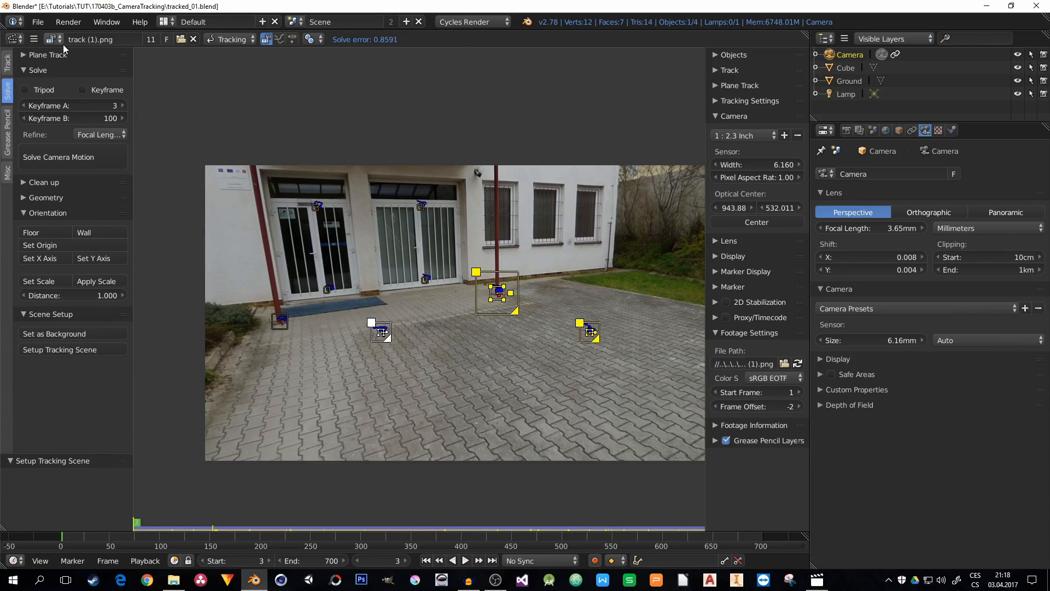
pyautogui.click(17, 39)
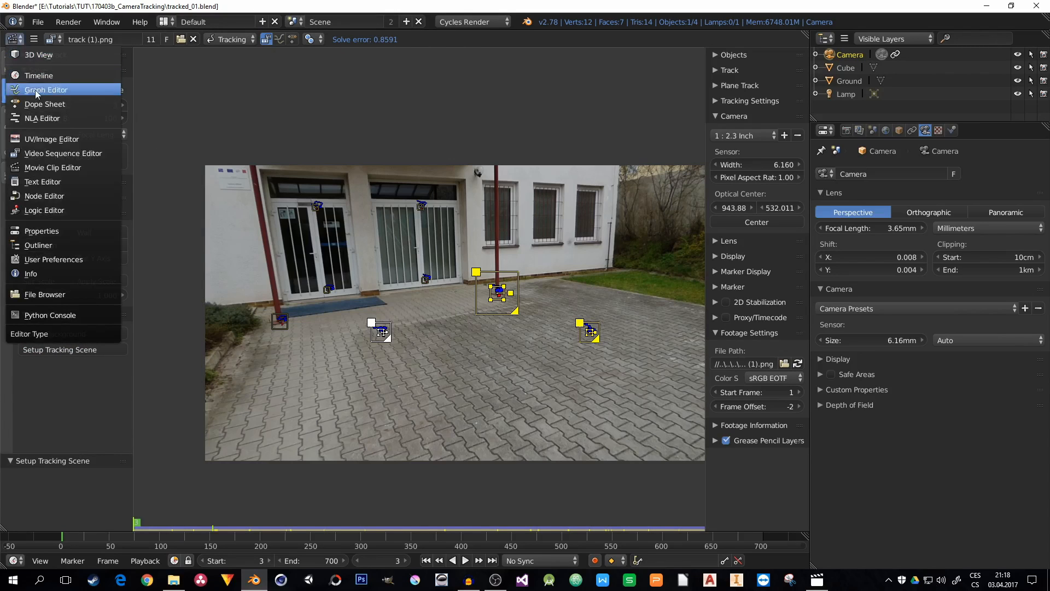
pyautogui.click(39, 56)
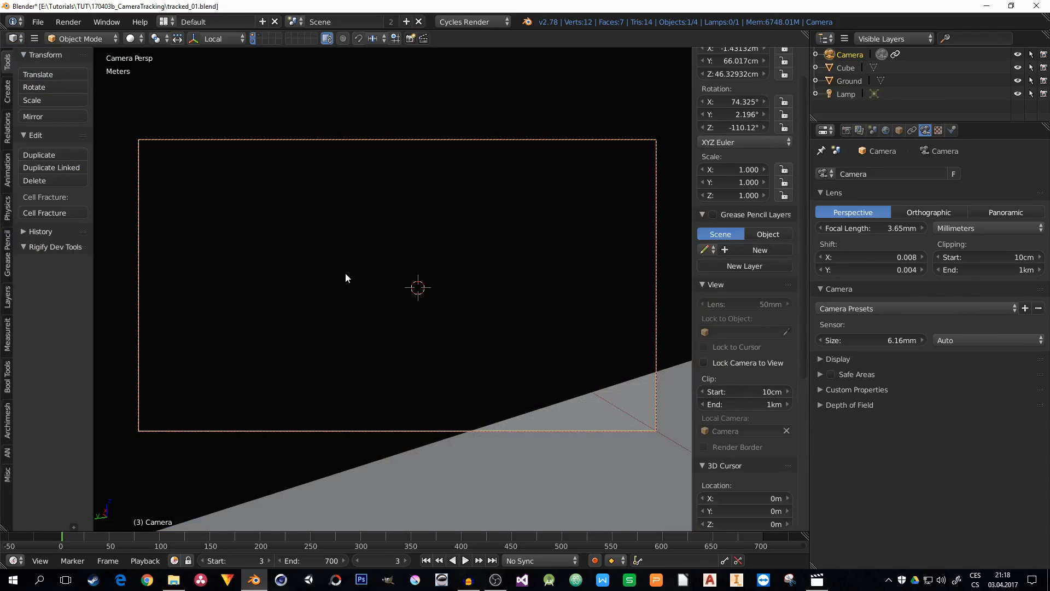
# Delete the cube, the ground plane and the lamp, leaving only the camera in the scene.
pyautogui.click(707, 364)
pyautogui.click(707, 363)
pyautogui.moveTo(399, 279); pyautogui.dragTo(377, 305, button='middle')
pyautogui.rightClick(320, 253)
pyautogui.press('Delete')
pyautogui.rightClick(378, 303)
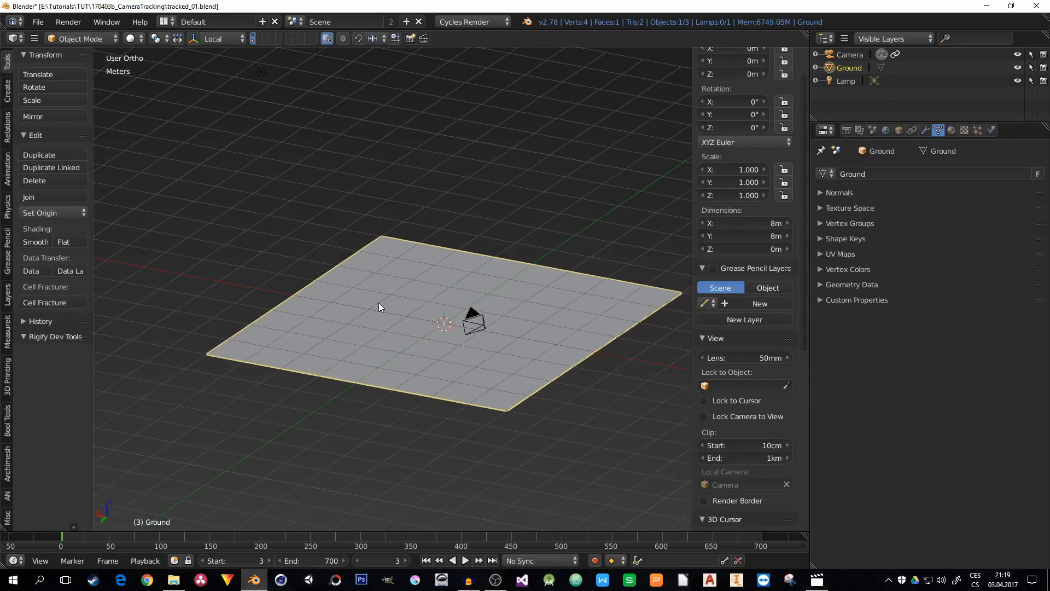
pyautogui.press('Delete')
pyautogui.rightClick(263, 80)
pyautogui.press('Delete')
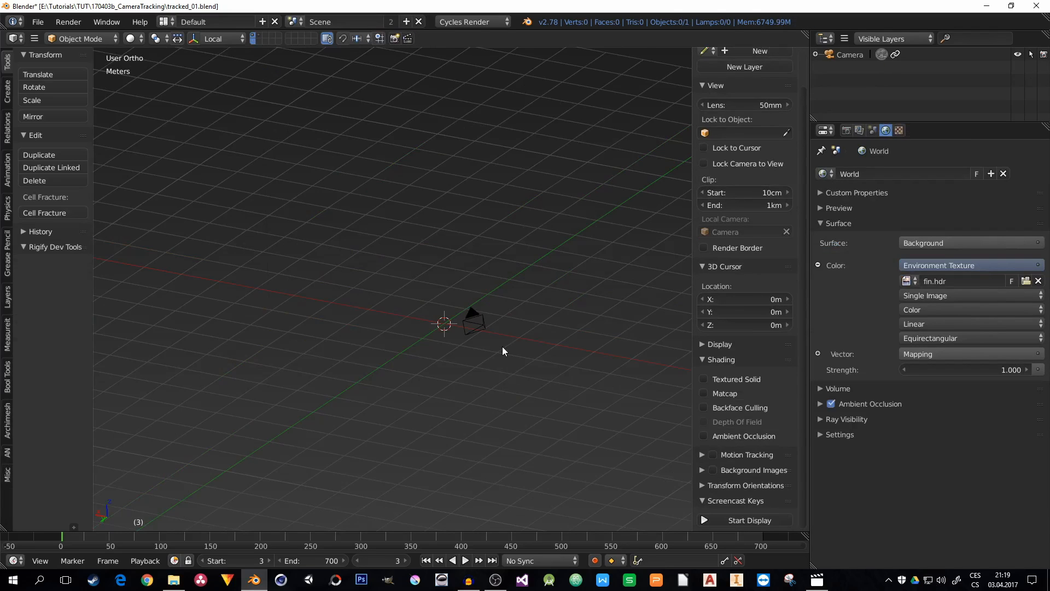
# Play the animation from outside the camera to examine its solved motion, and return to the first frame of the range.
pyautogui.moveTo(502, 346); pyautogui.dragTo(470, 366, button='middle')
pyautogui.rightClick(485, 332)
pyautogui.scroll(5, 484, 304)
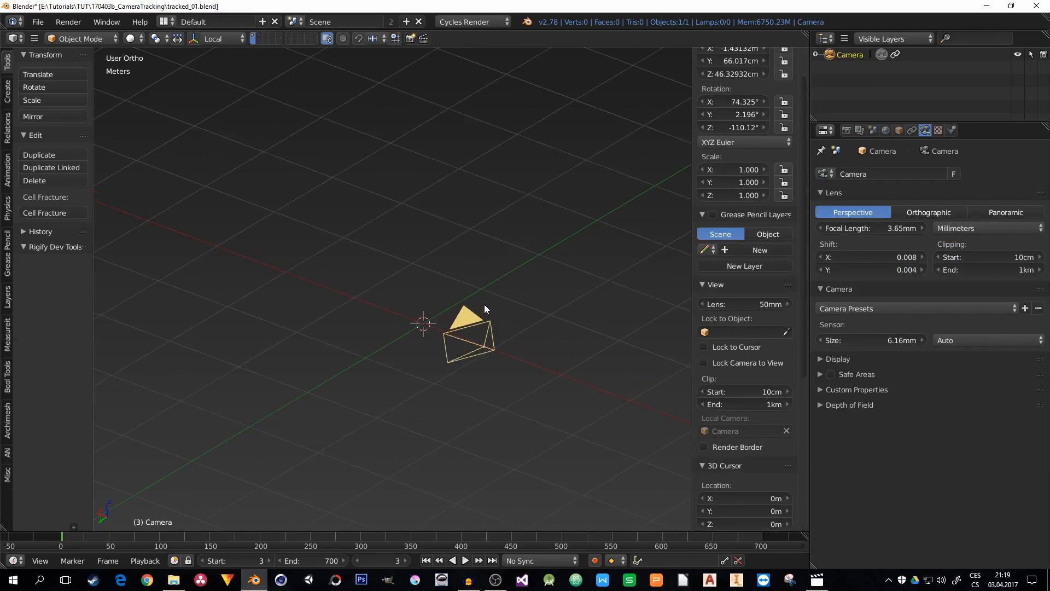
pyautogui.keyDown('shift'); pyautogui.moveTo(491, 326); pyautogui.dragTo(469, 374, button='middle'); pyautogui.keyUp('shift')
pyautogui.moveTo(464, 375); pyautogui.dragTo(453, 364, button='middle')
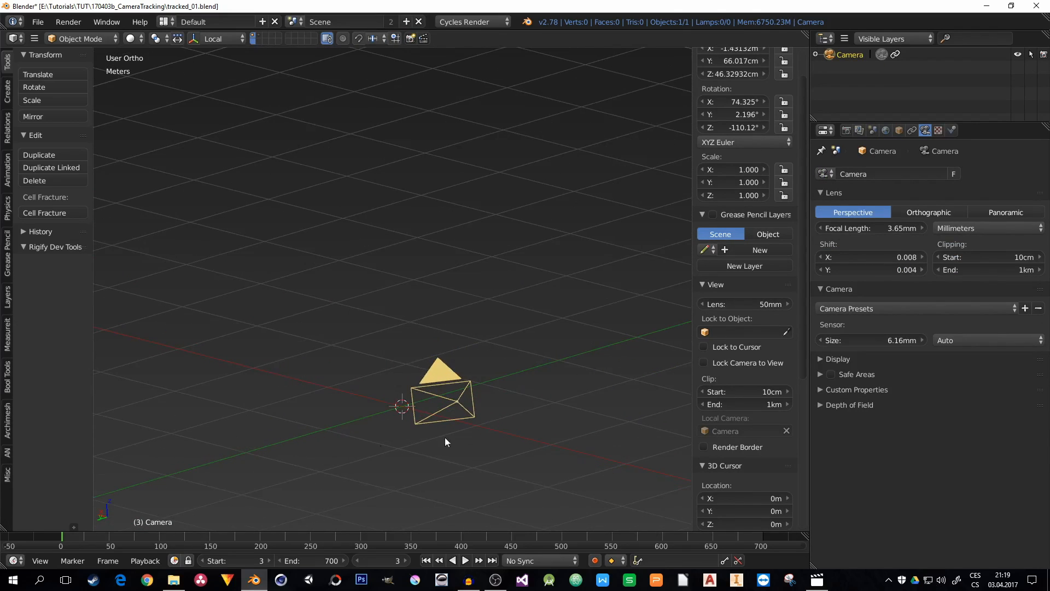
pyautogui.click(466, 560)
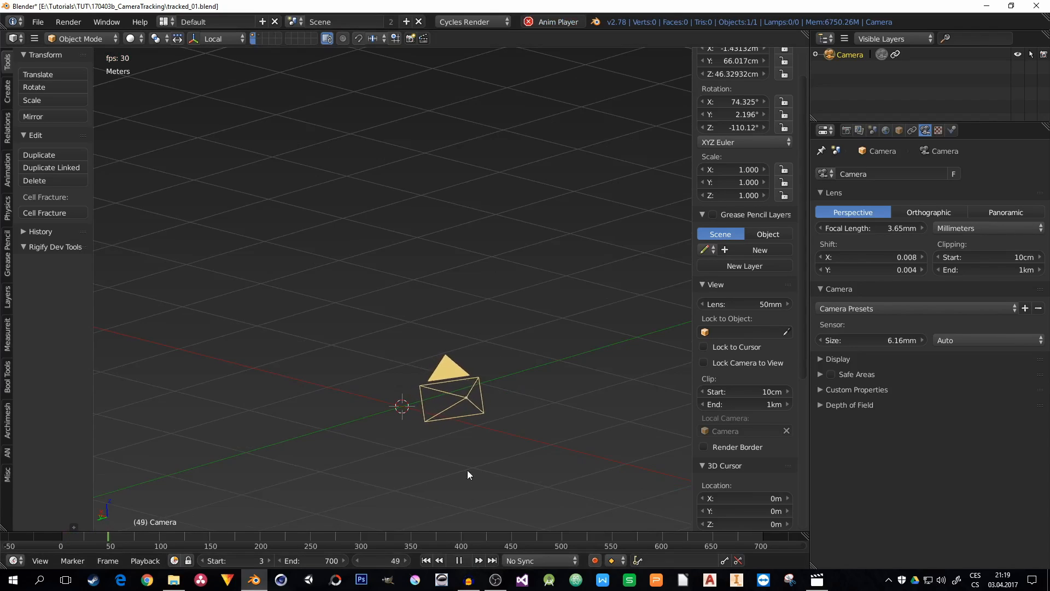
pyautogui.click(459, 561)
pyautogui.click(426, 561)
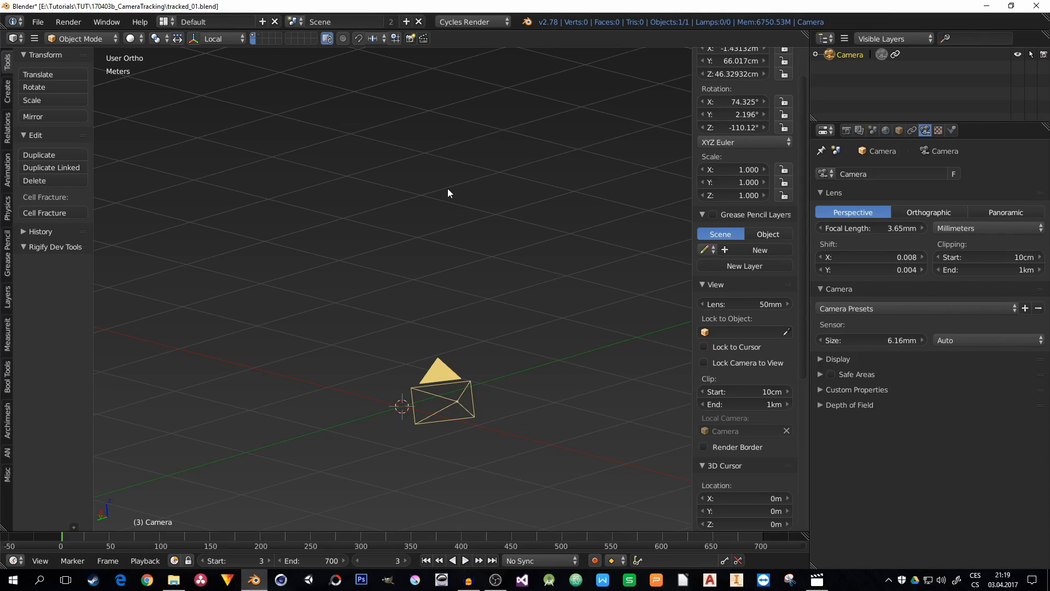
# Enable Background Images in the camera view and play the animation over the footage, stopping at frame 145.
pyautogui.press('KP_0')
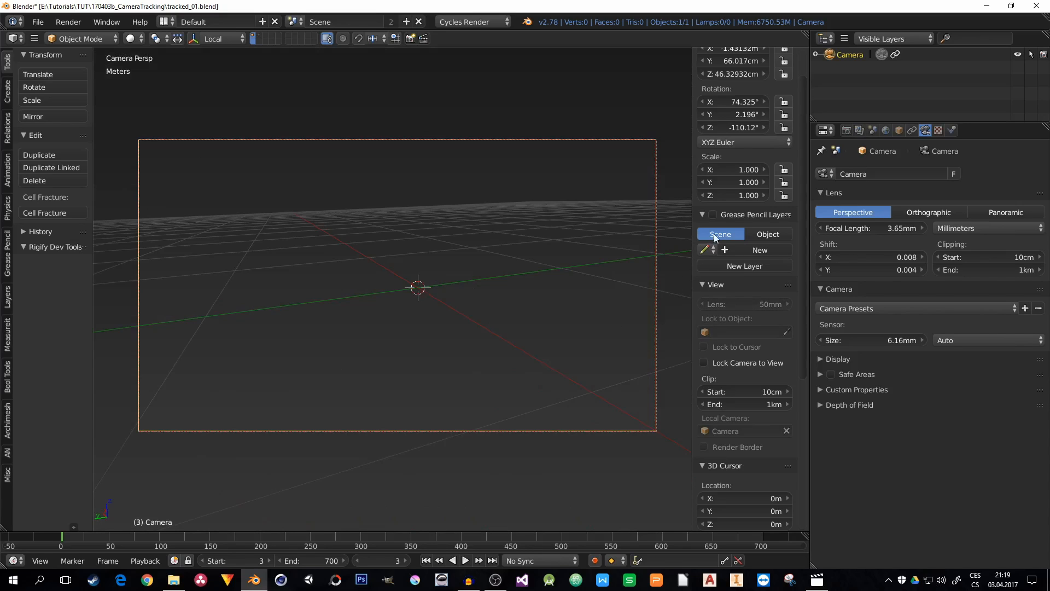
pyautogui.keyDown('ctrl'); pyautogui.click(702, 217); pyautogui.keyUp('ctrl')
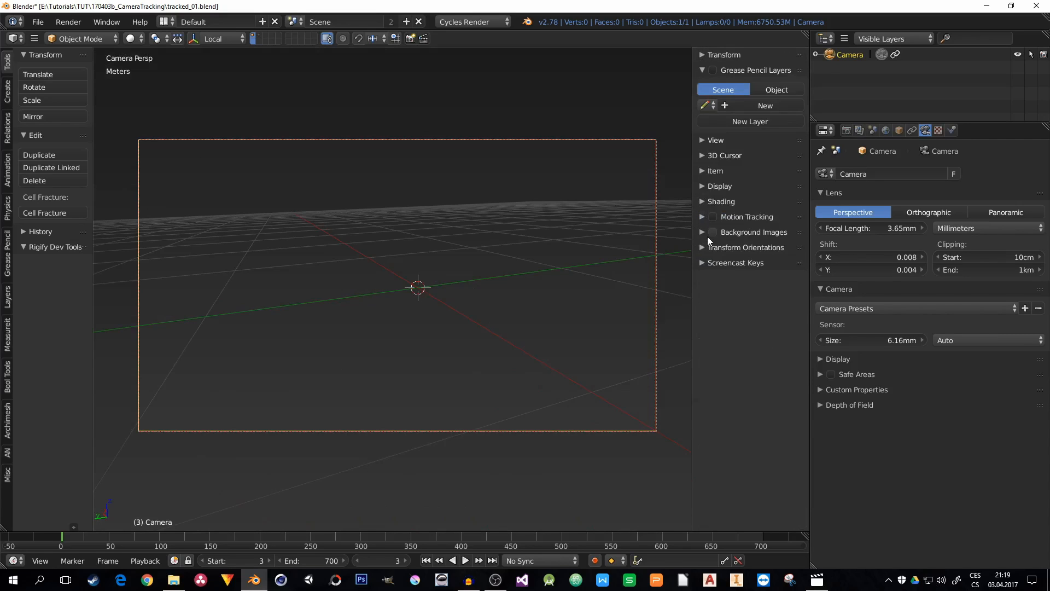
pyautogui.keyDown('ctrl'); pyautogui.click(708, 233); pyautogui.keyUp('ctrl')
pyautogui.click(713, 178)
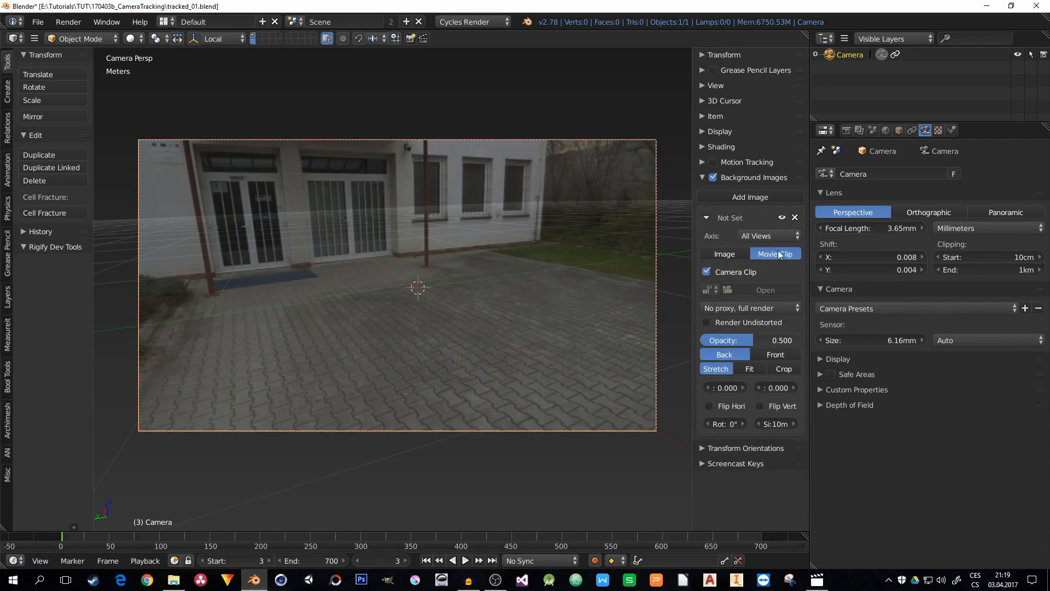
pyautogui.click(465, 561)
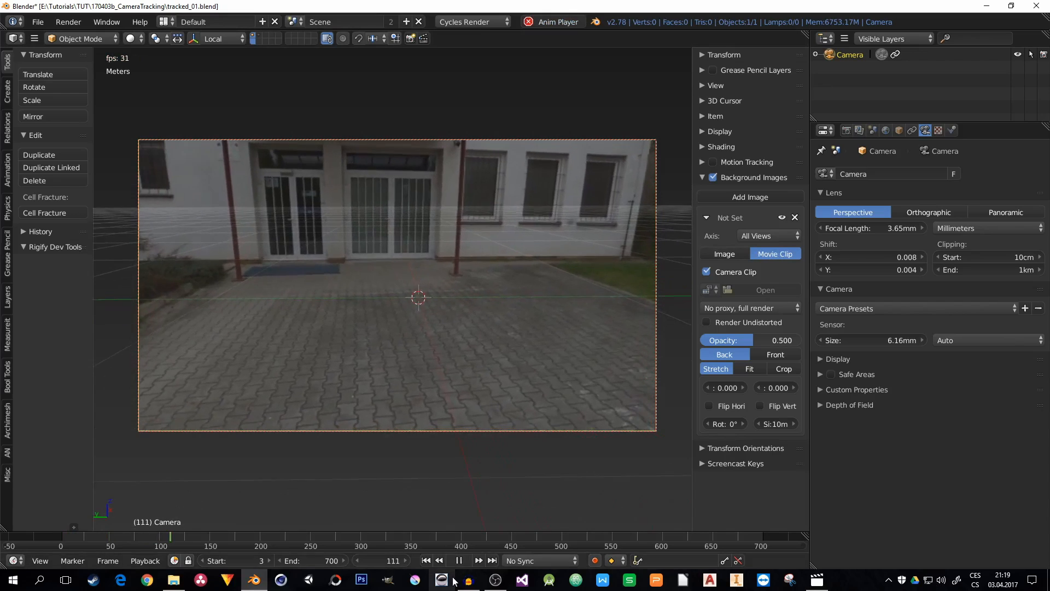
pyautogui.click(459, 560)
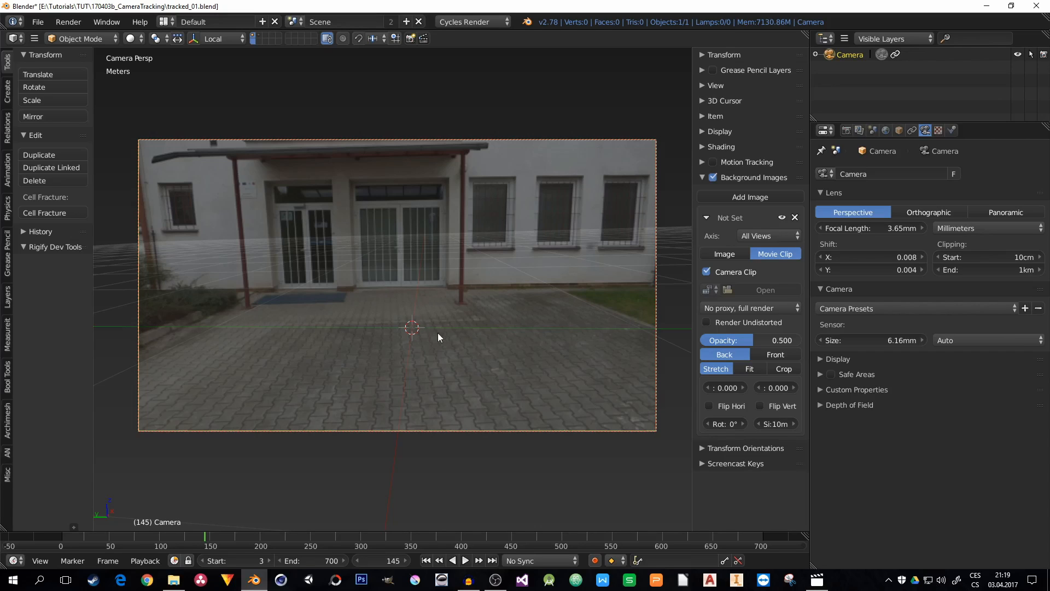
# Convert the camera's Camera Solver constraint to an F-Curve and check the motion by moving through the timeline to frame 170.
pyautogui.click(910, 131)
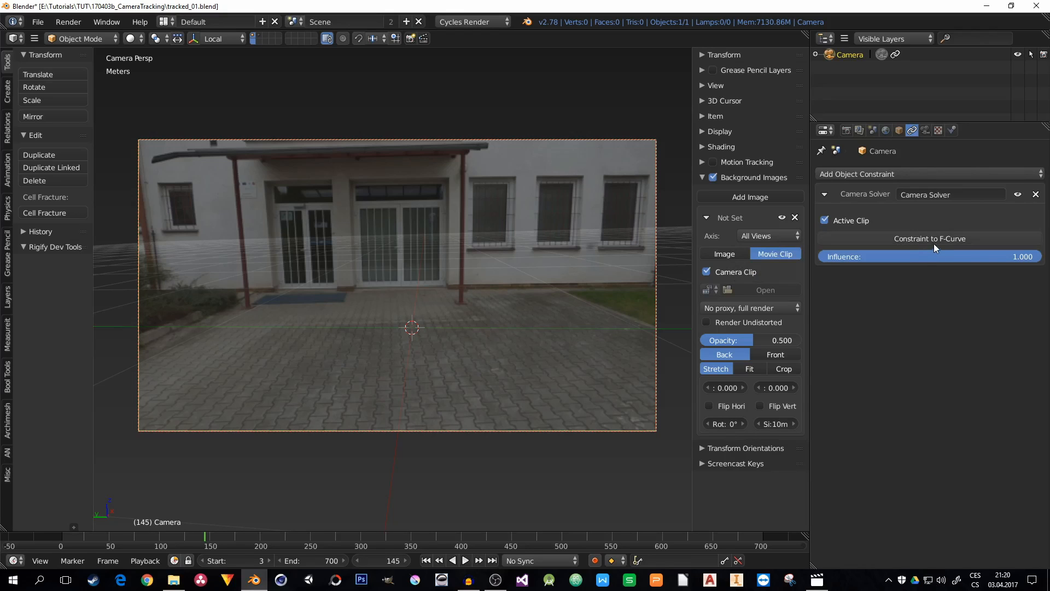
pyautogui.click(916, 238)
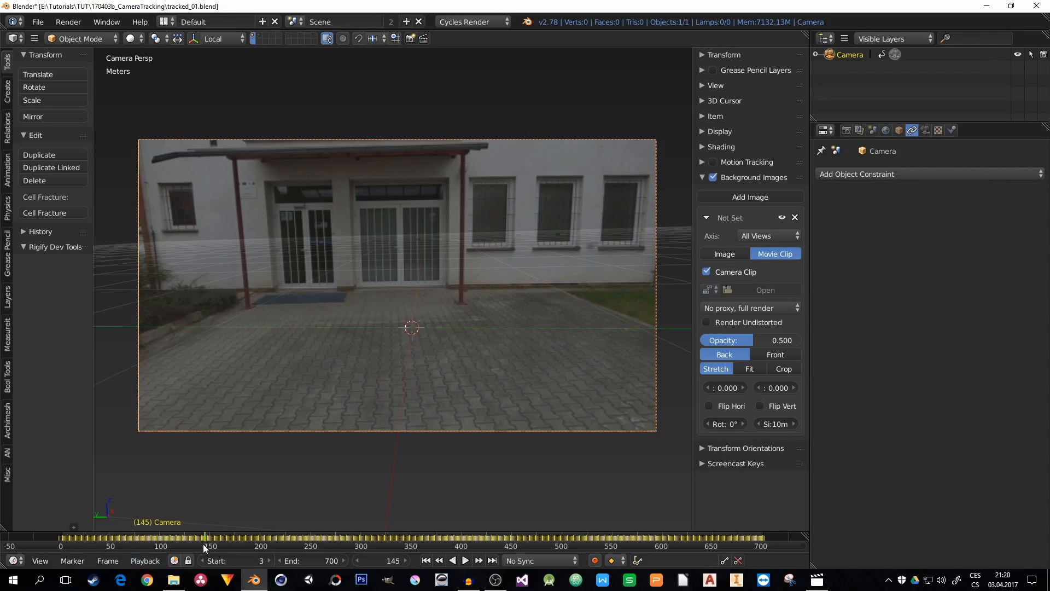
pyautogui.hotkey('alt', 'a')
pyautogui.moveTo(202, 536); pyautogui.dragTo(230, 536)
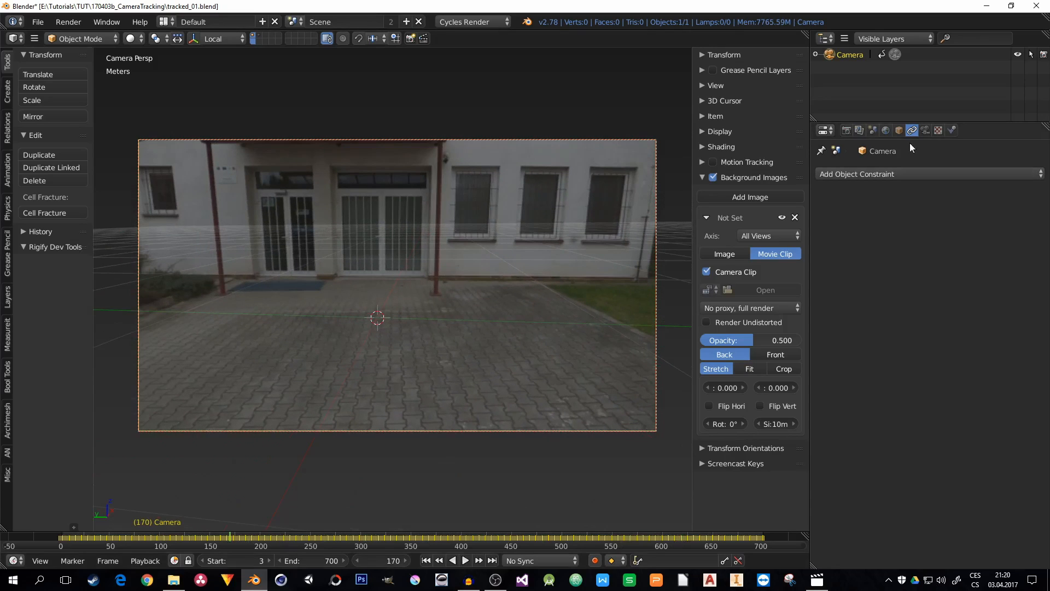
# Add a Plain Axes empty at the scene origin.
pyautogui.click(898, 131)
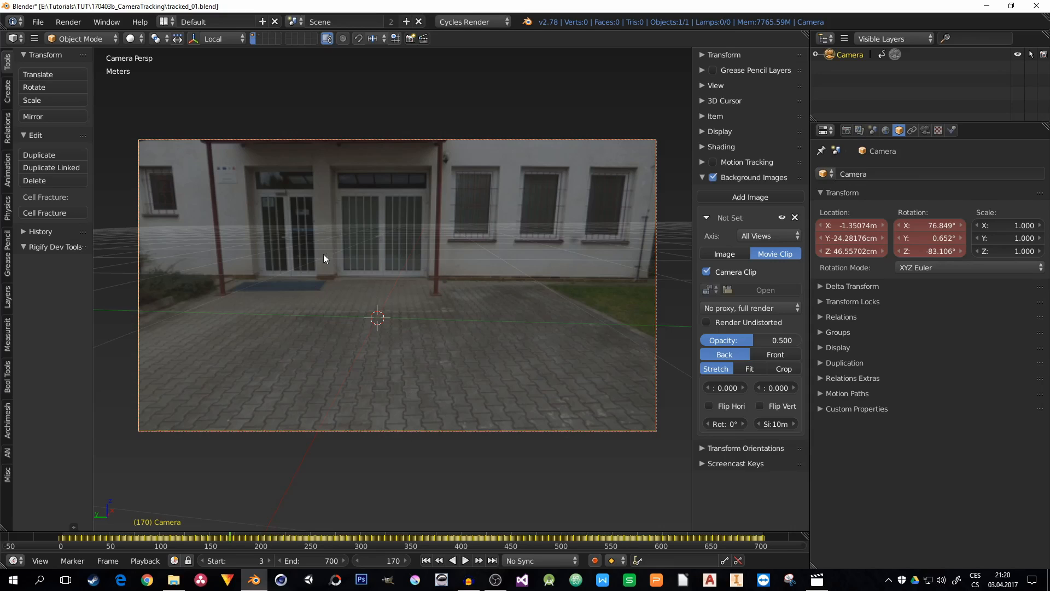
pyautogui.hotkey('shift', 'a')
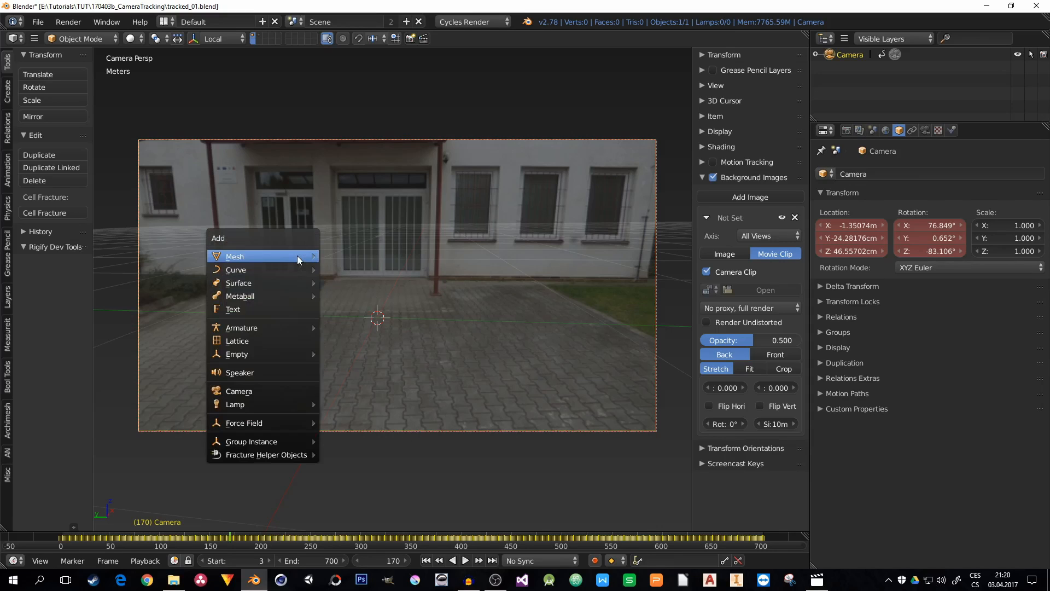
pyautogui.moveTo(297, 255)
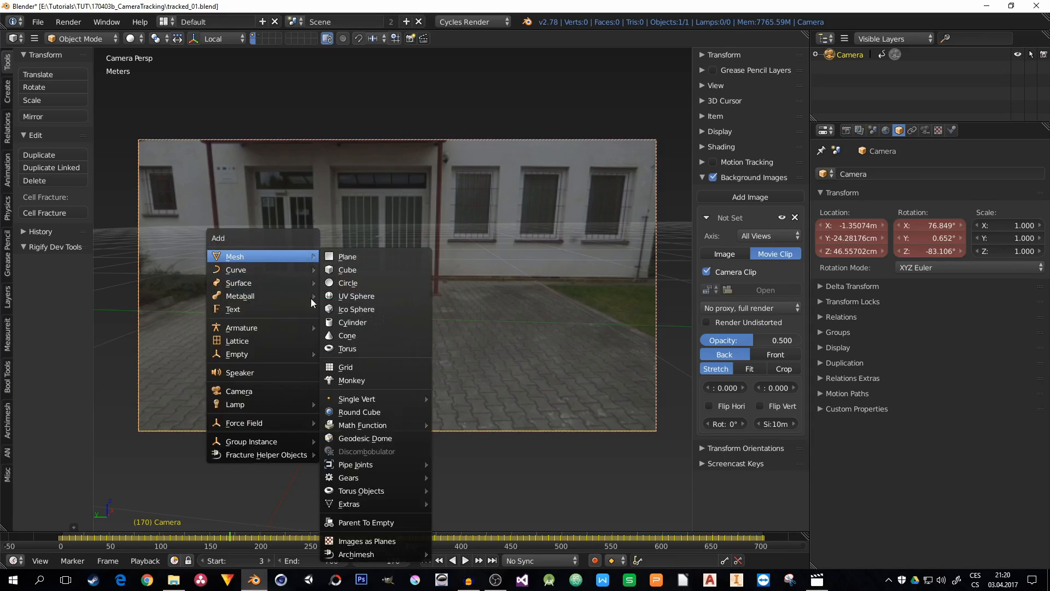
pyautogui.moveTo(289, 355)
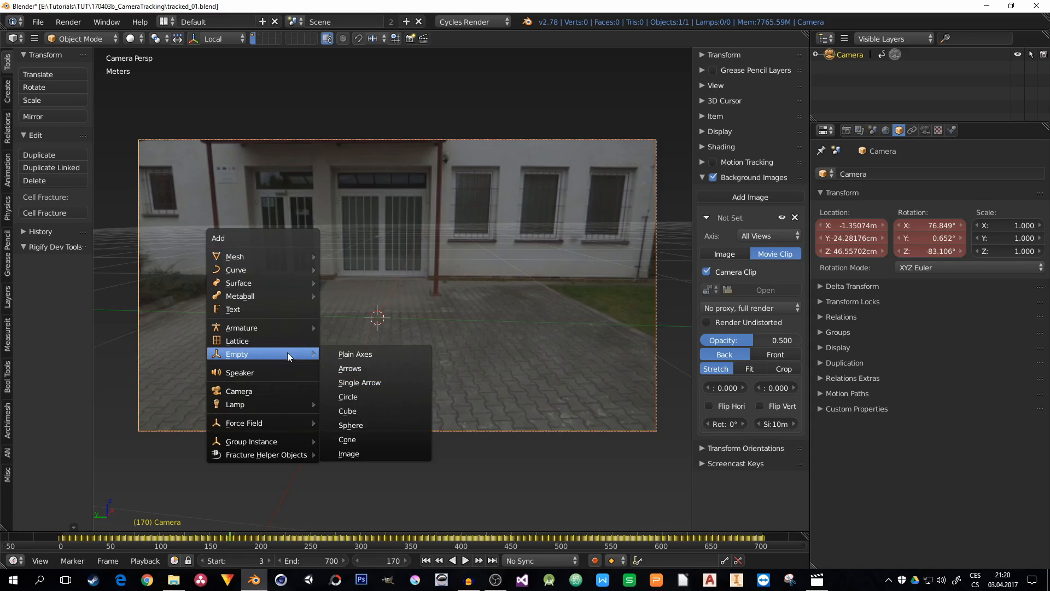
pyautogui.click(371, 355)
# Parent the camera to the empty and select the empty.
pyautogui.moveTo(372, 354); pyautogui.dragTo(426, 334, button='middle')
pyautogui.scroll(-2, 425, 334)
pyautogui.rightClick(612, 335)
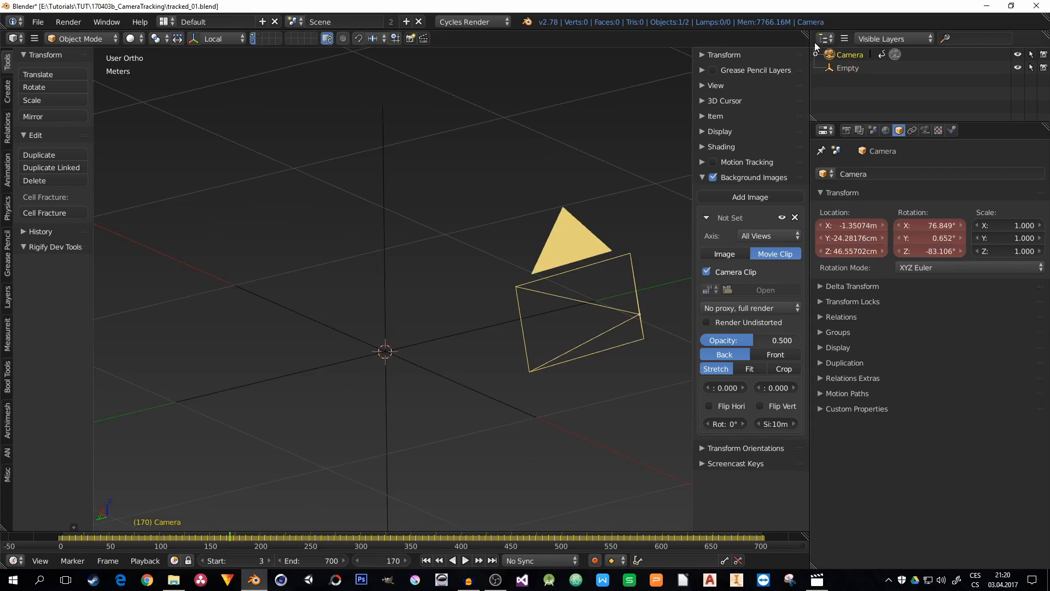
pyautogui.moveTo(831, 54)
pyautogui.mouseDown()
pyautogui.moveTo(840, 60)
pyautogui.moveTo(831, 66)
pyautogui.mouseUp()
pyautogui.click(838, 54)
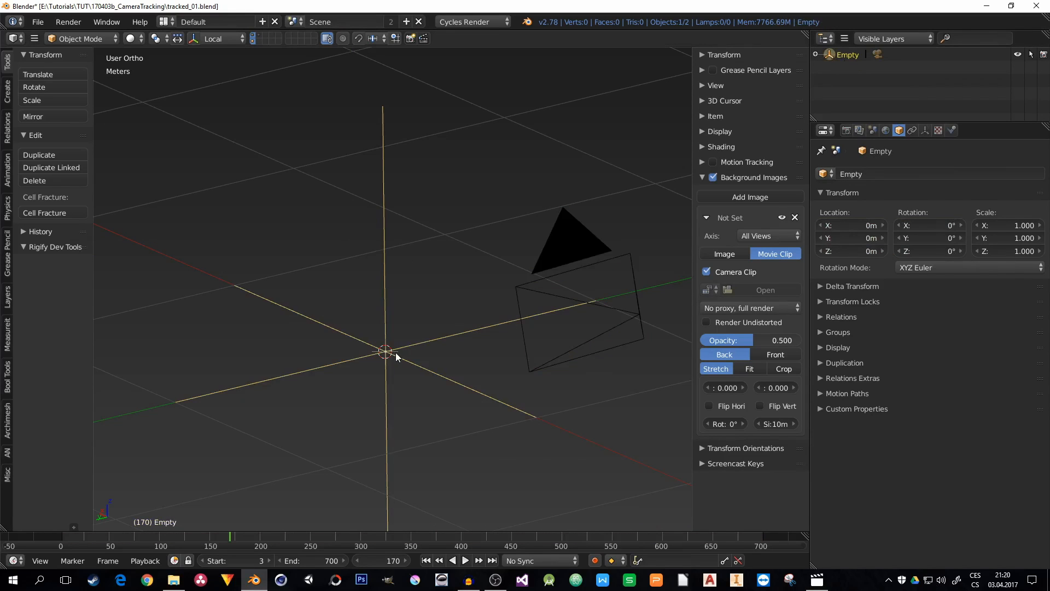
# Scale the empty uniformly to about 3.283 while looking through the camera, resizing the whole solved scene.
pyautogui.press('KP_0')
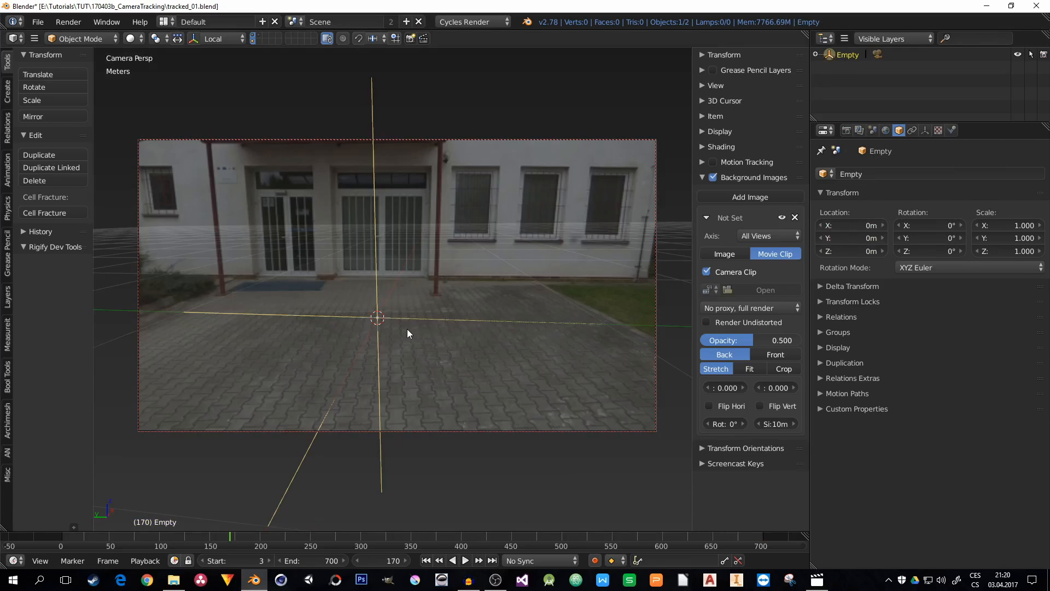
pyautogui.press('s')
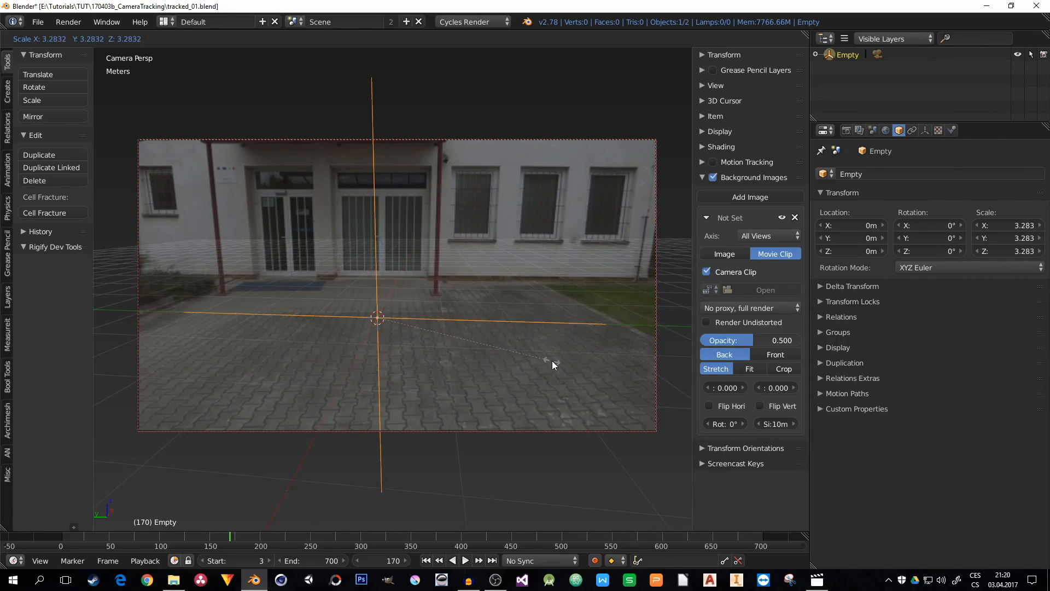
pyautogui.click(552, 360)
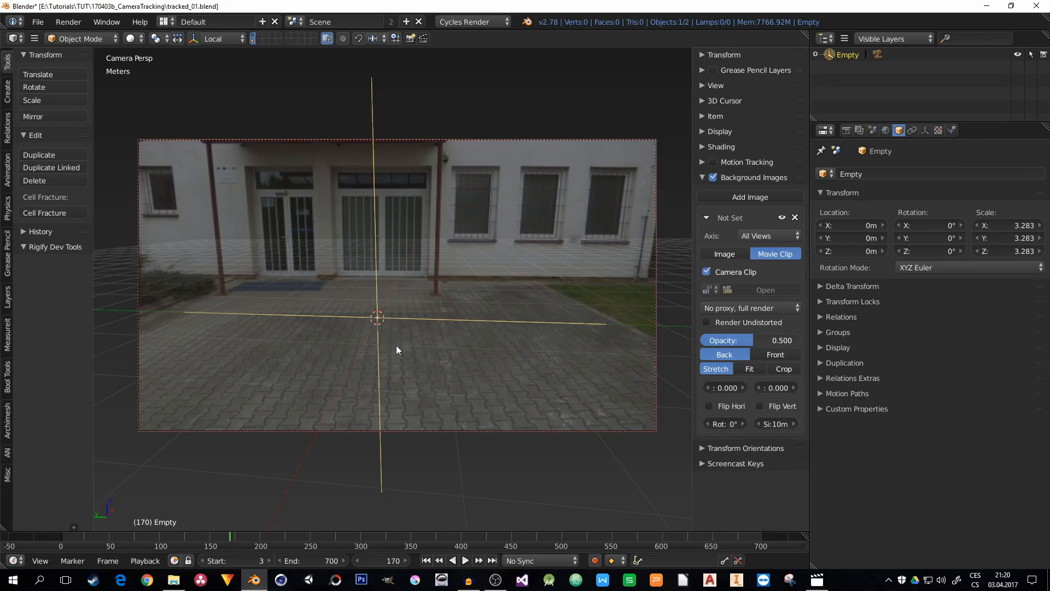
# Add a Teapot+ mesh at the scene origin and scale it down uniformly to about 0.106.
pyautogui.moveTo(404, 343); pyautogui.dragTo(439, 338, button='middle')
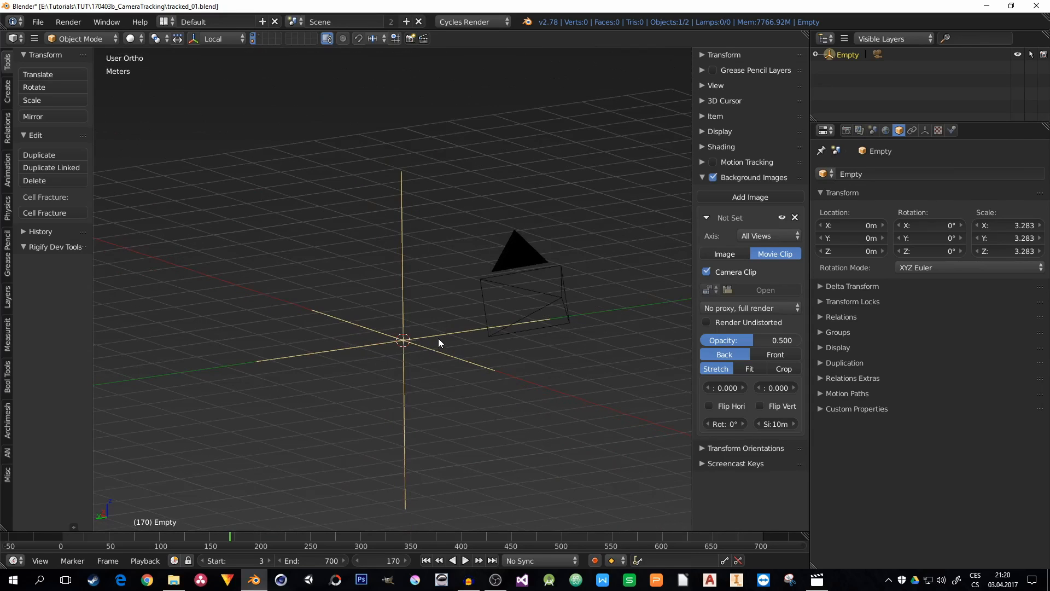
pyautogui.hotkey('shift', 'a')
pyautogui.moveTo(324, 167)
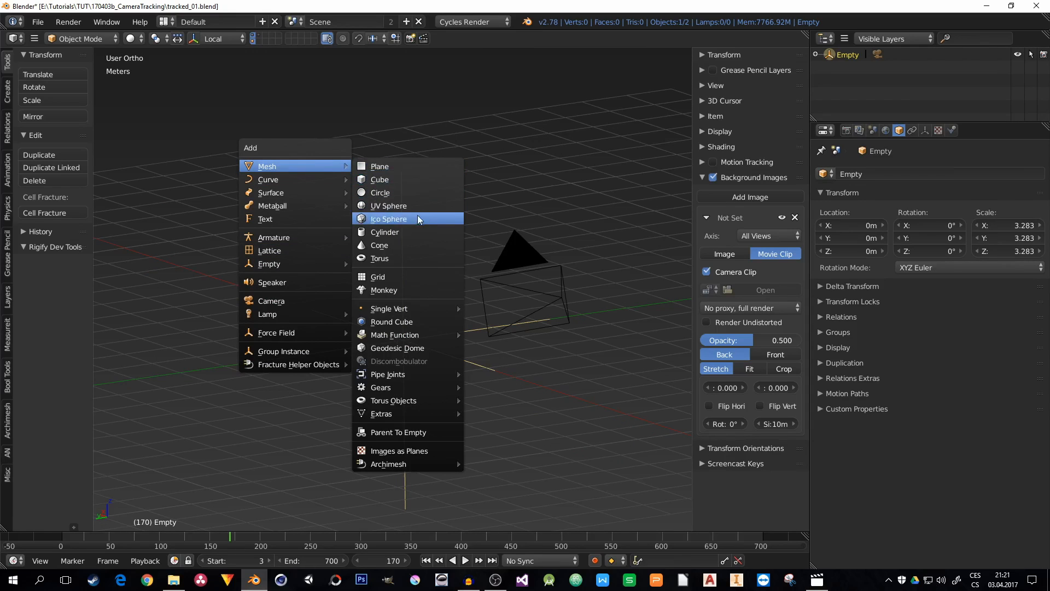
pyautogui.moveTo(418, 413)
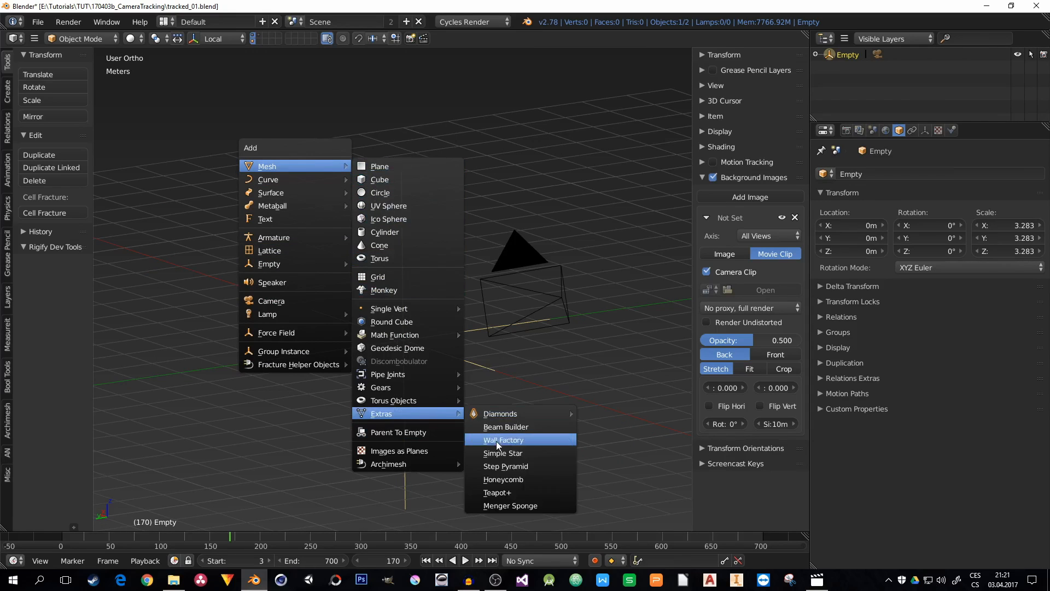
pyautogui.click(515, 494)
pyautogui.press('s')
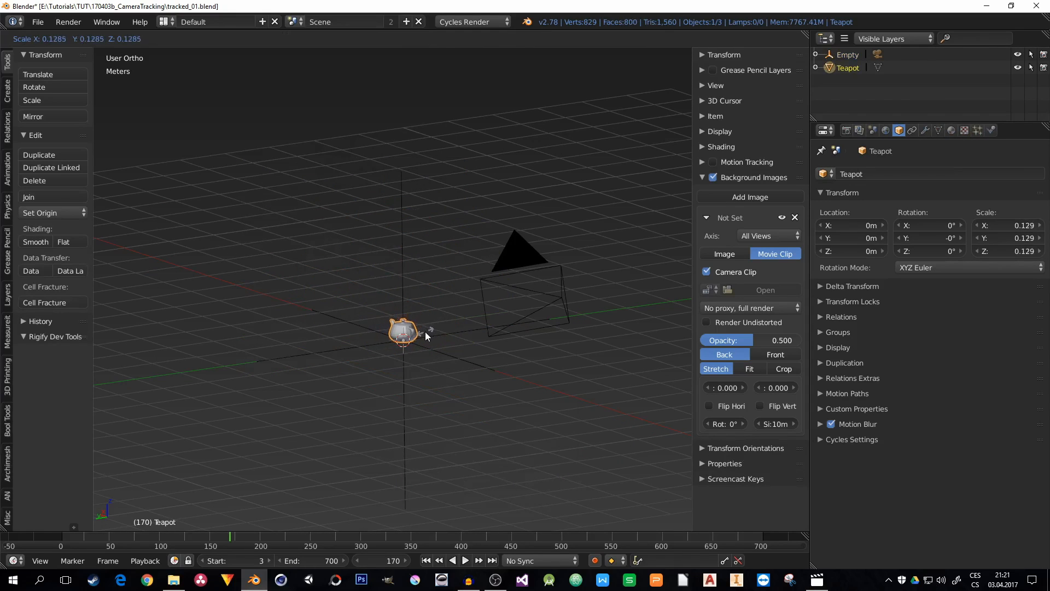
pyautogui.click(422, 332)
# Rotate the teapot about -44.3° around the global Z axis in the camera view and play the animation over the footage.
pyautogui.press('KP_0')
pyautogui.press('r')
pyautogui.press('z')
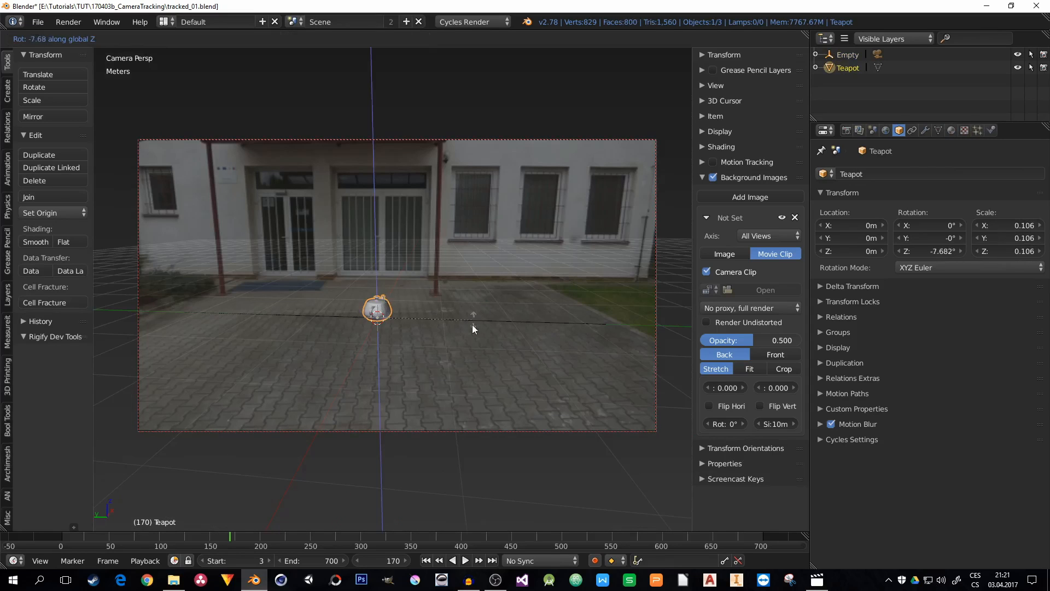
pyautogui.click(427, 356)
pyautogui.click(466, 560)
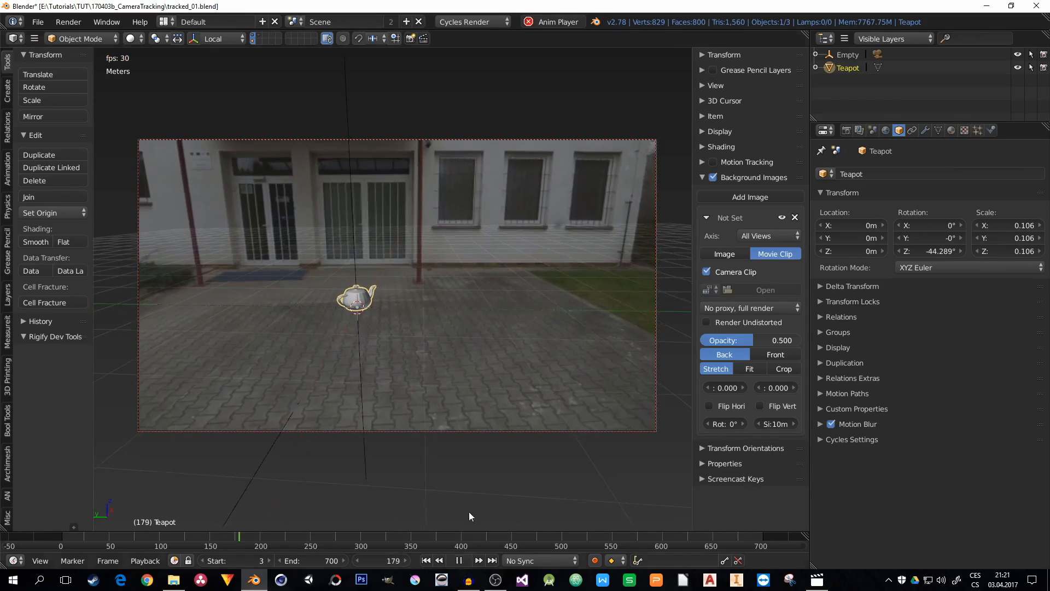